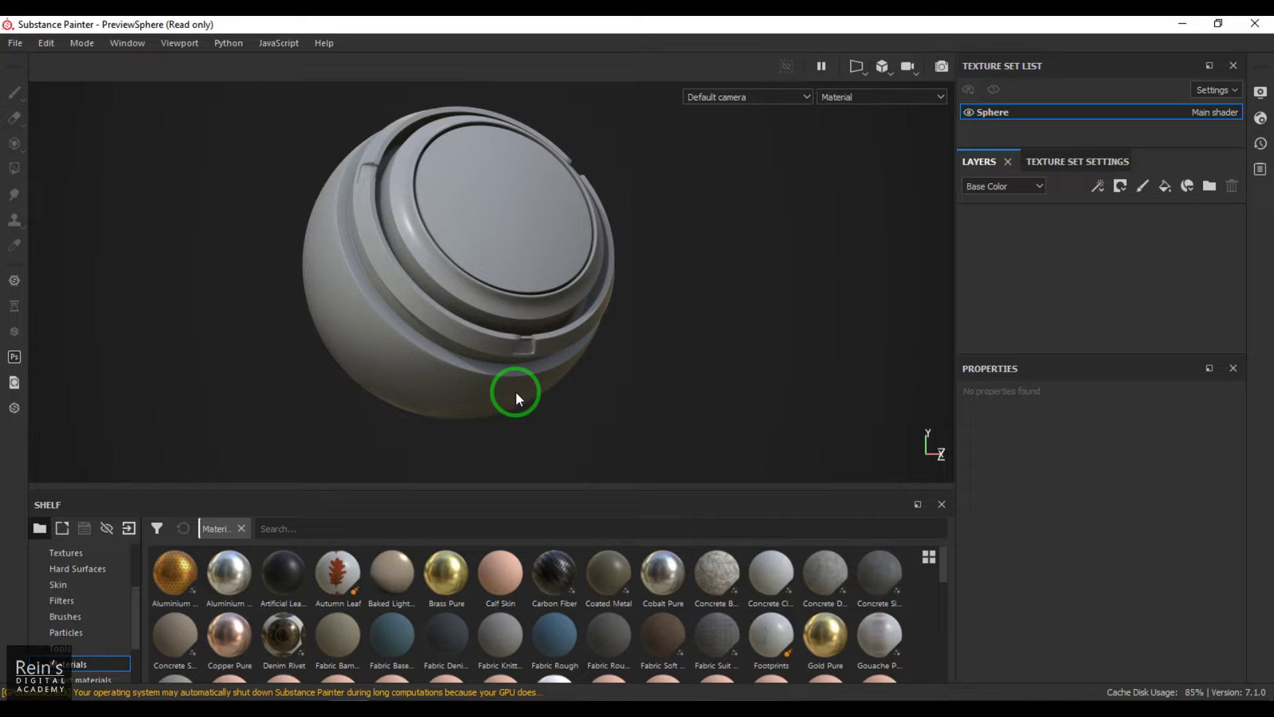
Add a fill layer to the Sphere texture set and set its base color to bright red
{"action": "left_click_drag", "start_coordinate": [592, 345], "coordinate": [624, 319], "text": "alt"}
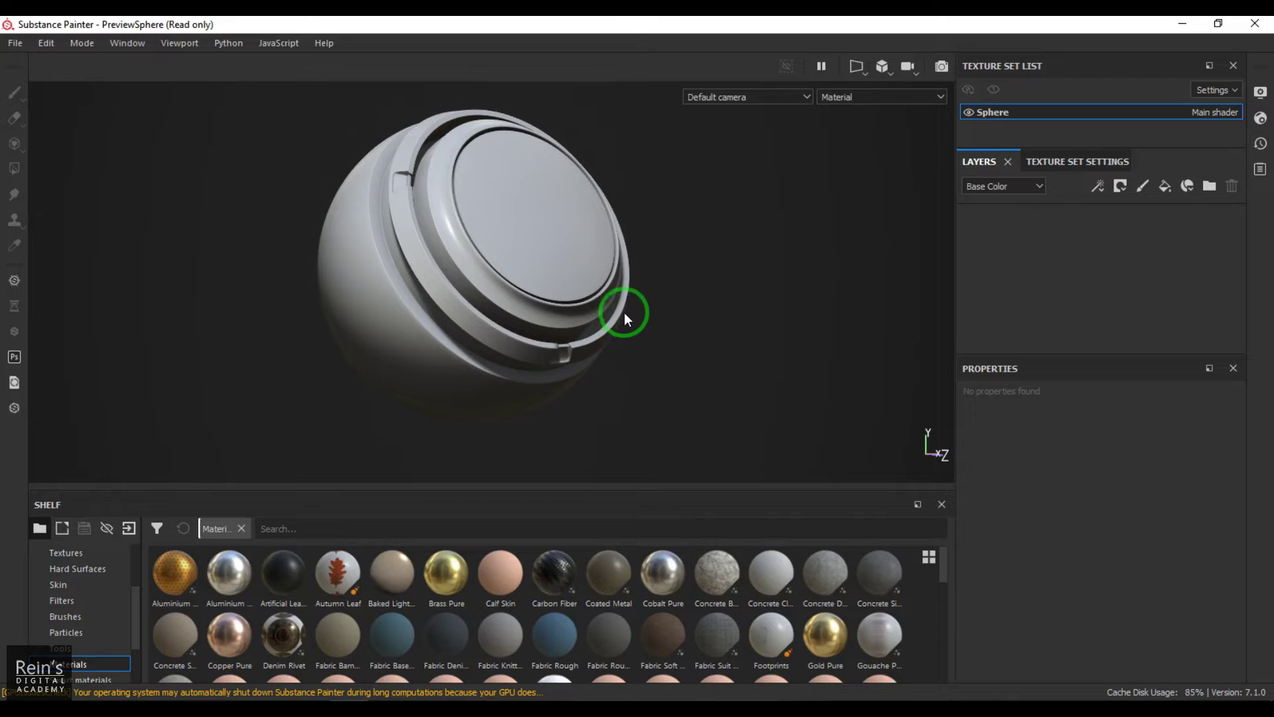
{"action": "left_click_drag", "start_coordinate": [613, 337], "coordinate": [663, 357], "text": "alt"}
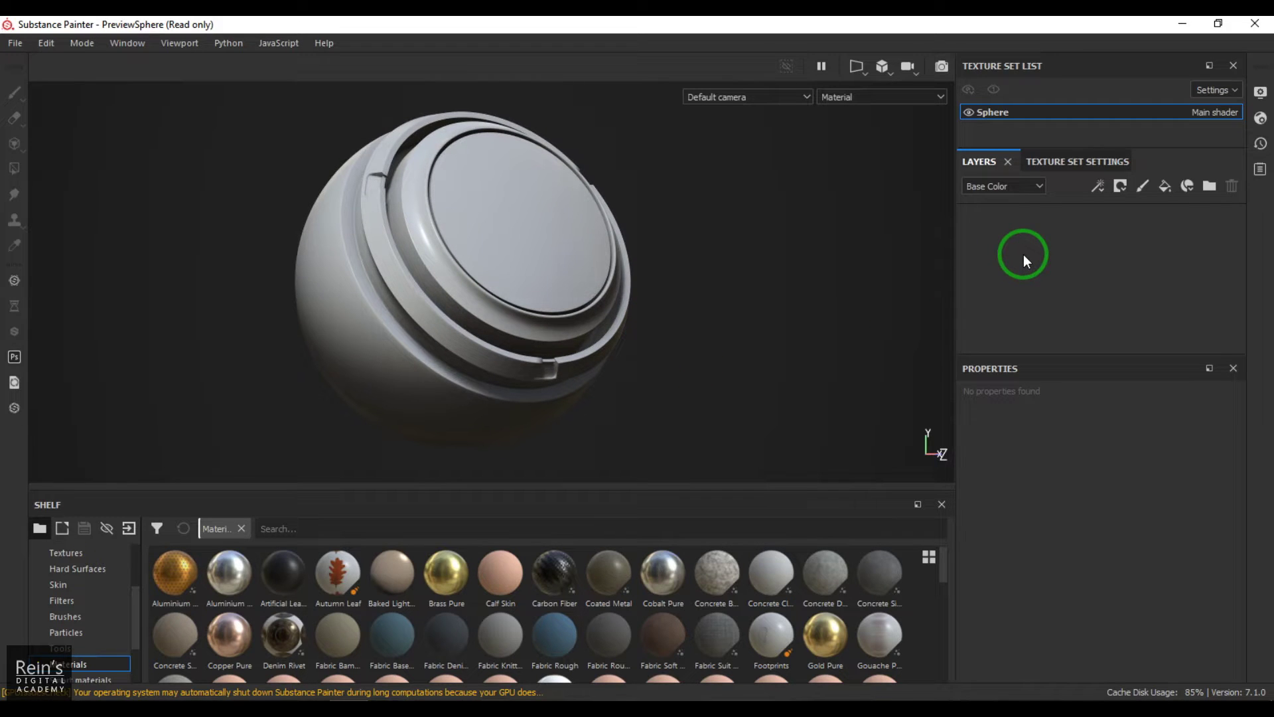
{"action": "left_click", "coordinate": [1166, 188]}
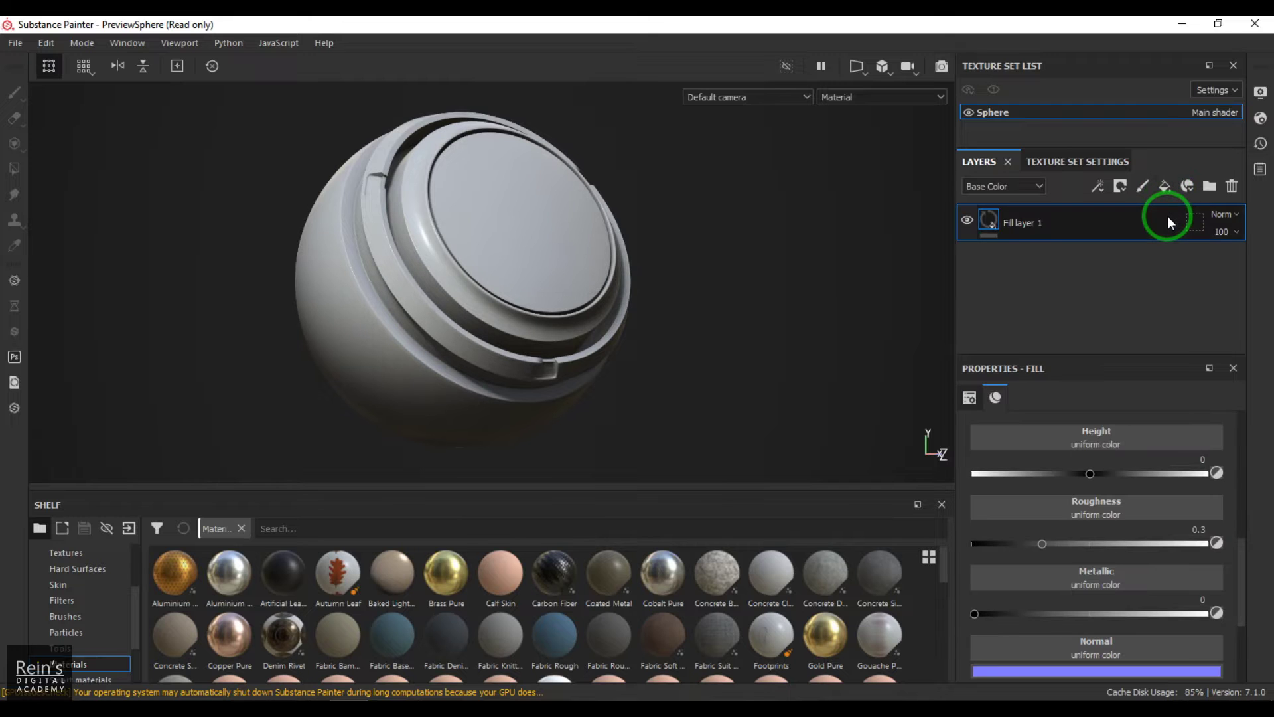
{"action": "scroll", "coordinate": [1083, 514], "scroll_direction": "up", "scroll_amount": 3}
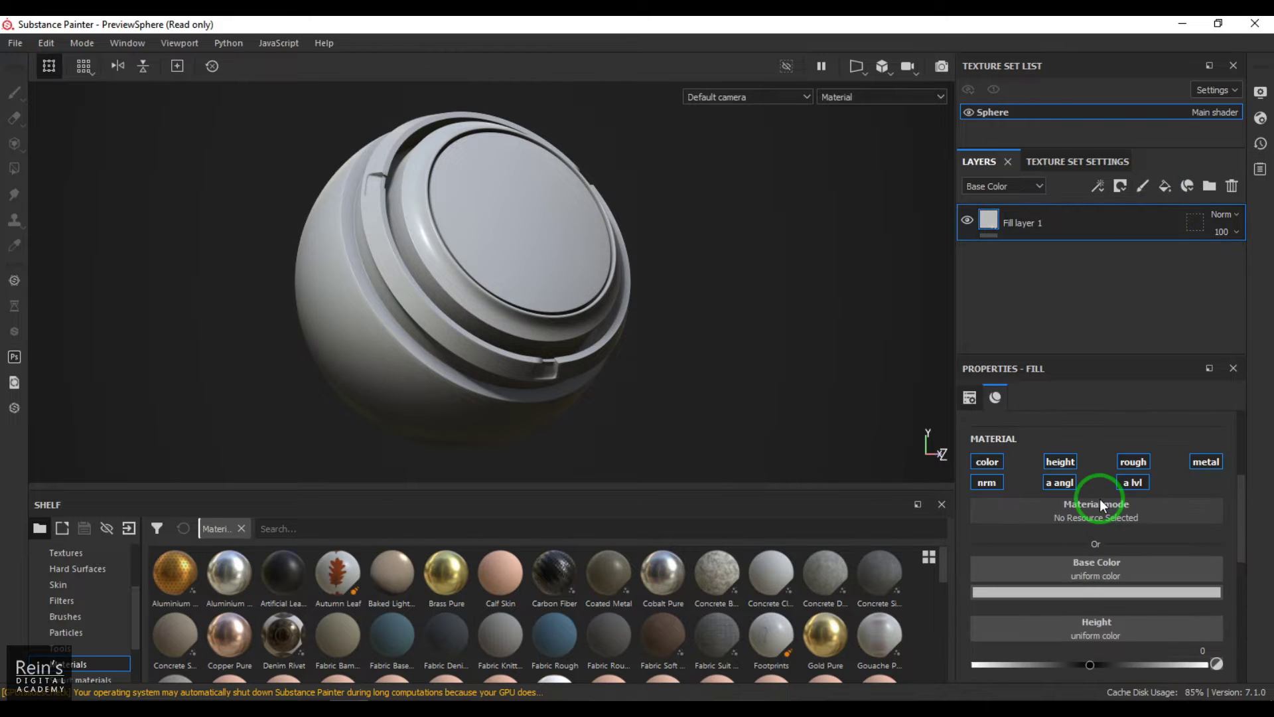
{"action": "left_click", "coordinate": [1074, 591]}
{"action": "left_click_drag", "start_coordinate": [1168, 438], "coordinate": [1172, 440]}
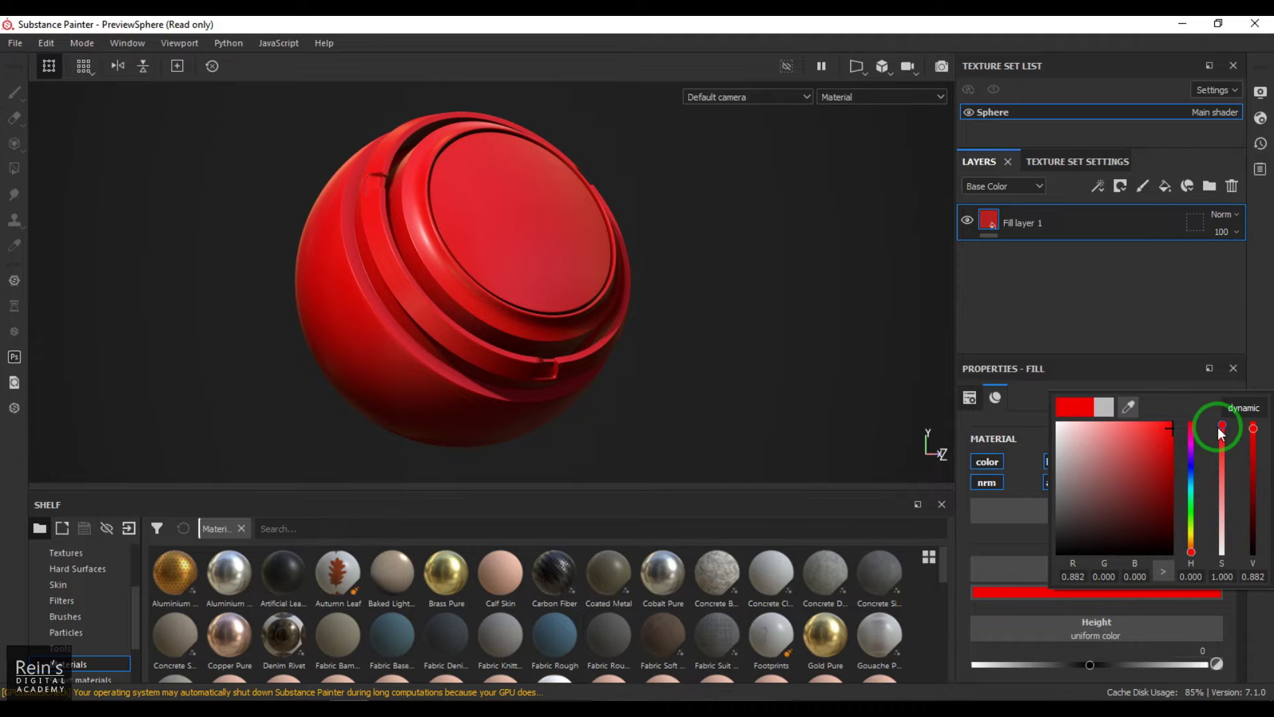
{"action": "left_click", "coordinate": [1254, 312]}
Set the fill layer's metallic to 1 and lower its roughness to about 0.06
{"action": "scroll", "coordinate": [1142, 560], "scroll_direction": "down", "scroll_amount": 3}
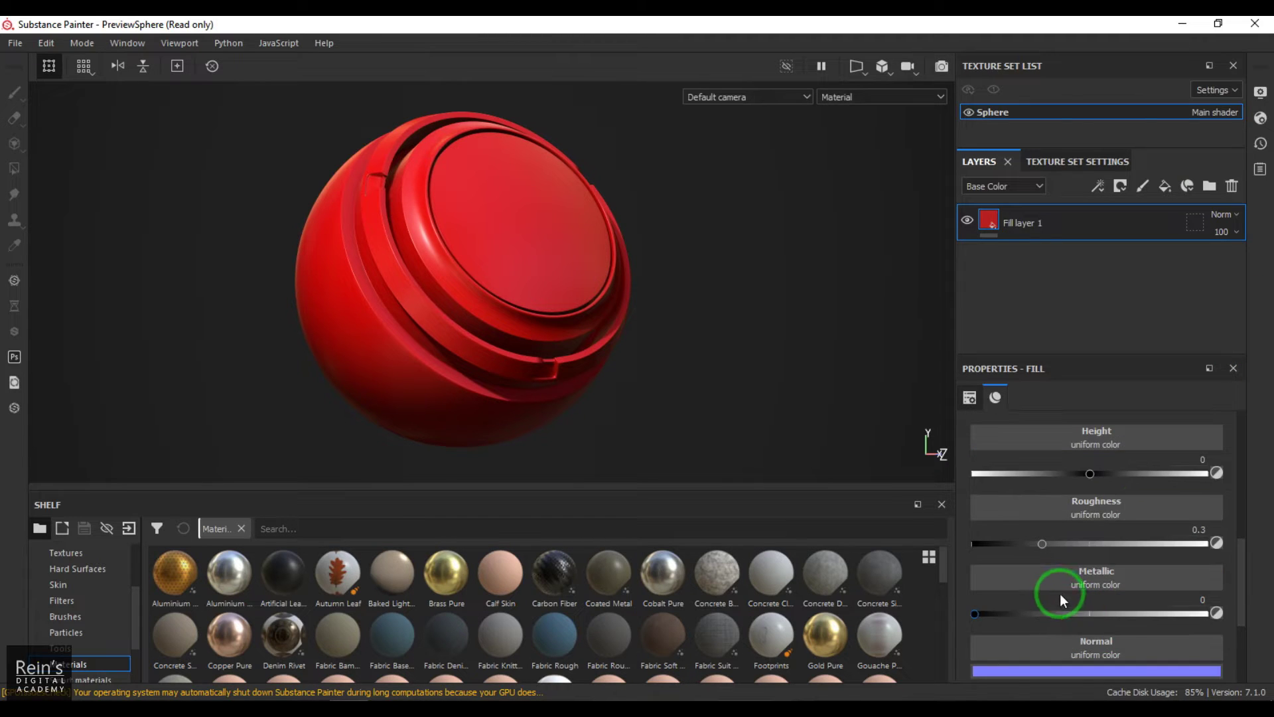
{"action": "left_click_drag", "start_coordinate": [991, 613], "coordinate": [1257, 606]}
{"action": "left_click_drag", "start_coordinate": [1068, 544], "coordinate": [984, 544]}
{"action": "left_click_drag", "start_coordinate": [706, 370], "coordinate": [676, 347], "text": "alt"}
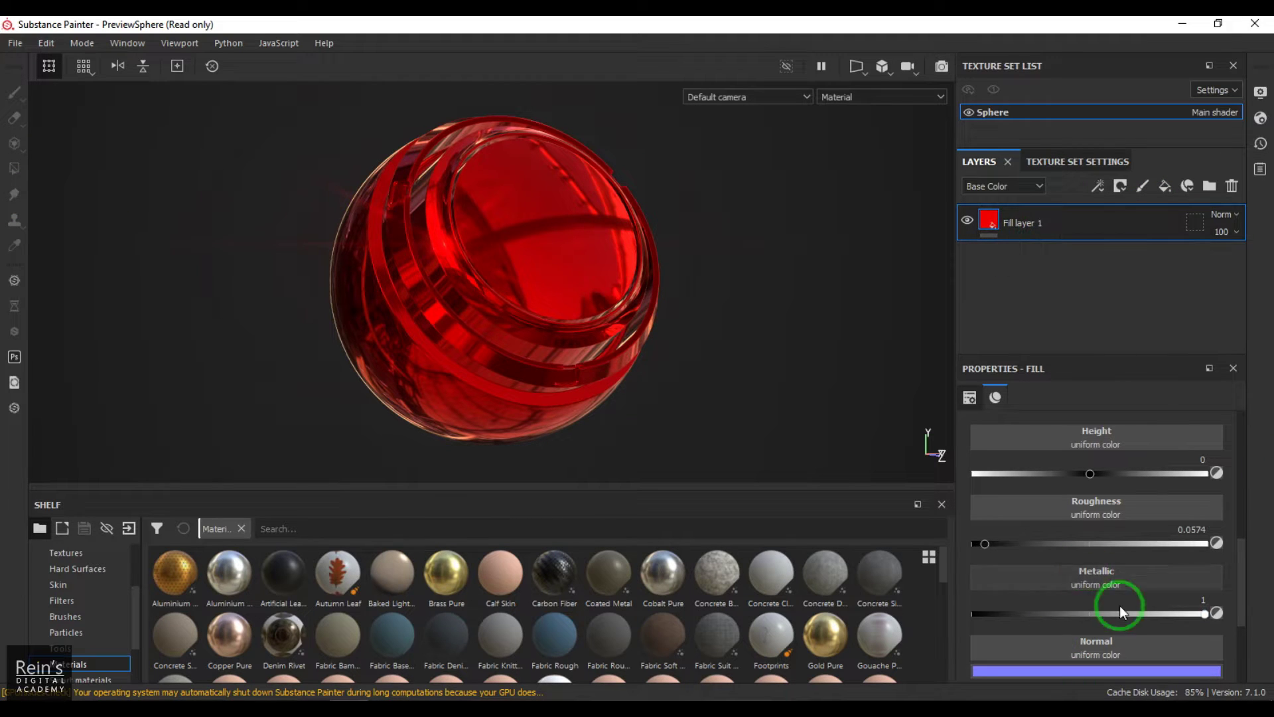
{"action": "scroll", "coordinate": [1117, 560], "scroll_direction": "down", "scroll_amount": 3}
{"action": "scroll", "coordinate": [1117, 560], "scroll_direction": "up", "scroll_amount": 5}
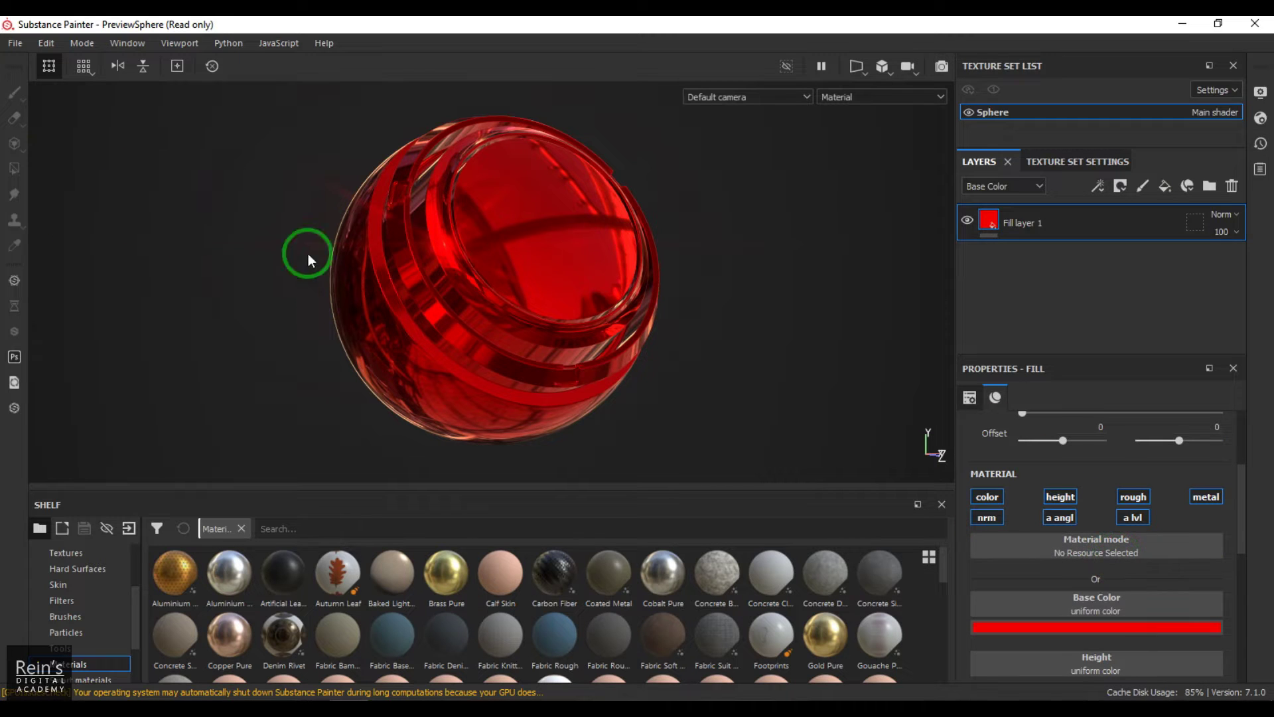
{"action": "left_click", "coordinate": [1170, 468]}
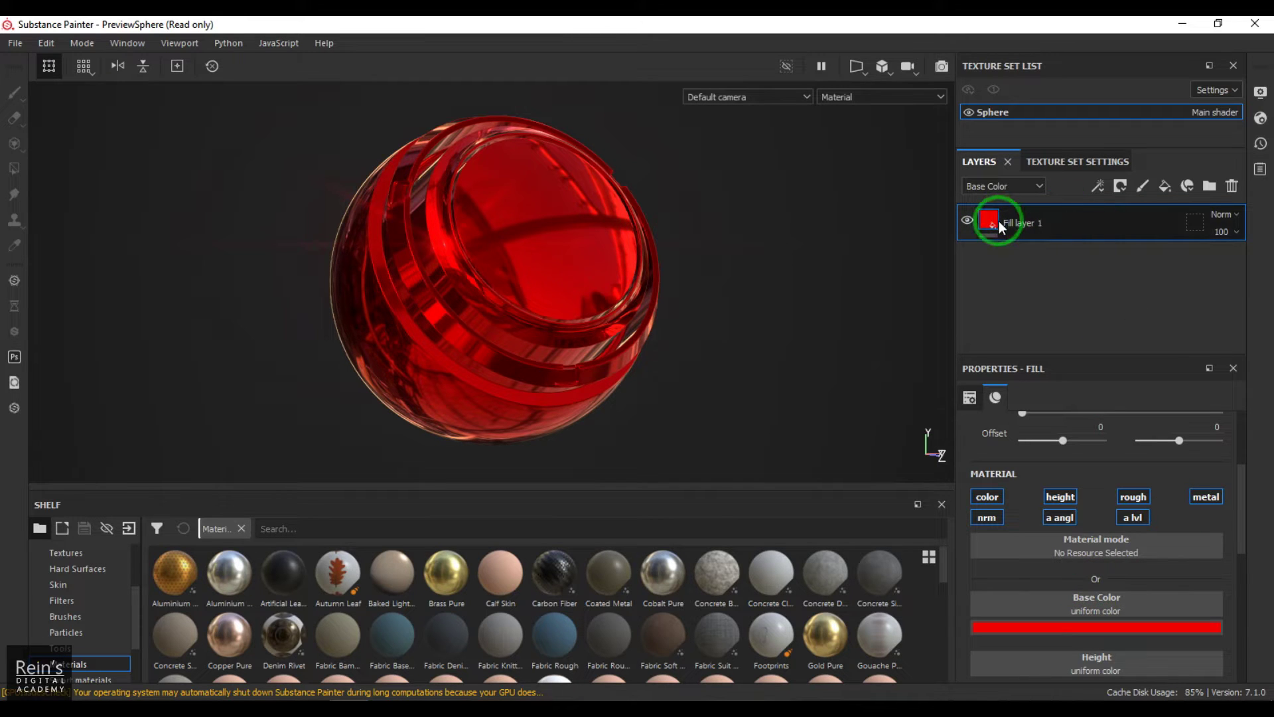
Add a paint effect to the red fill layer and activate the Polygon Fill tool
{"action": "left_click", "coordinate": [1100, 188]}
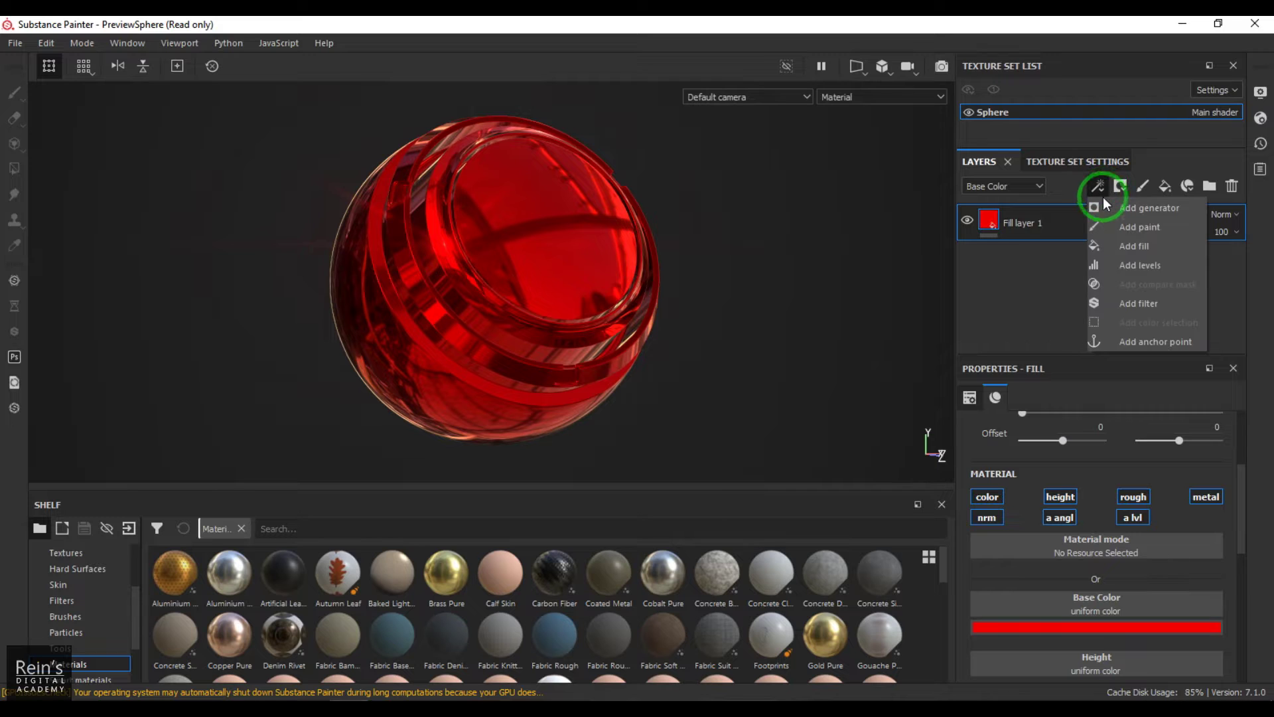
{"action": "left_click", "coordinate": [1128, 227]}
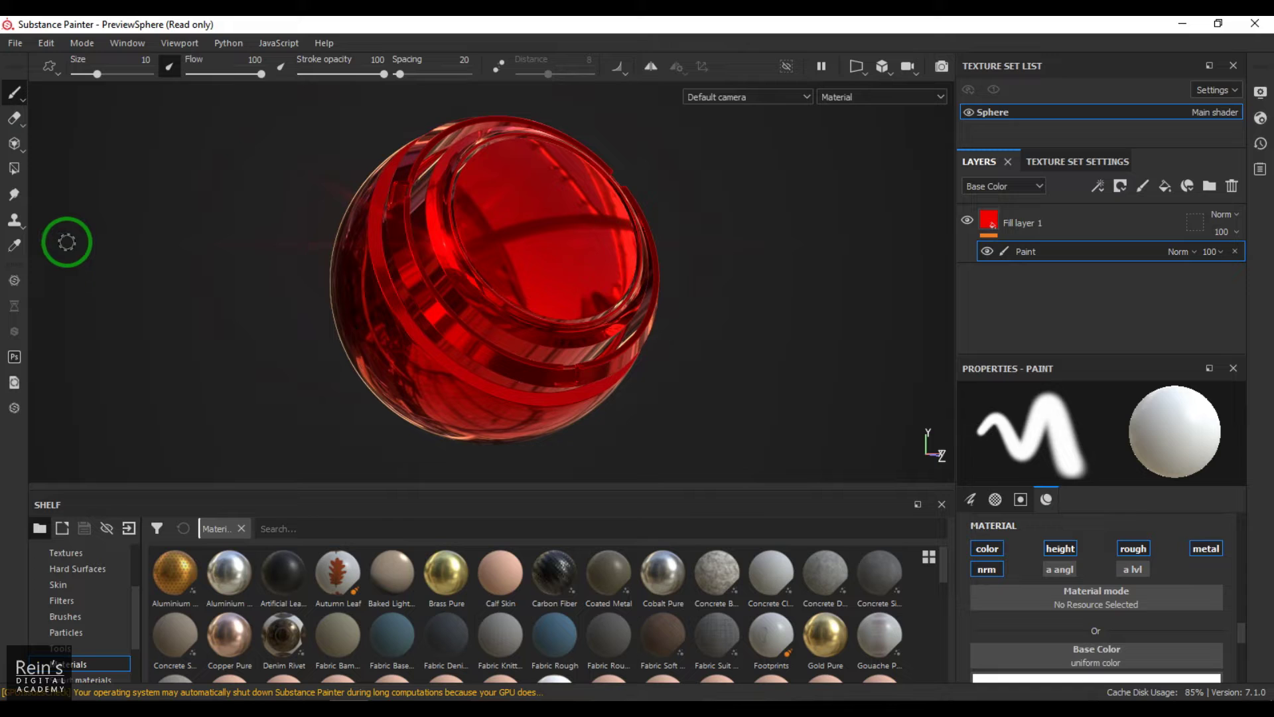
{"action": "left_click", "coordinate": [14, 170]}
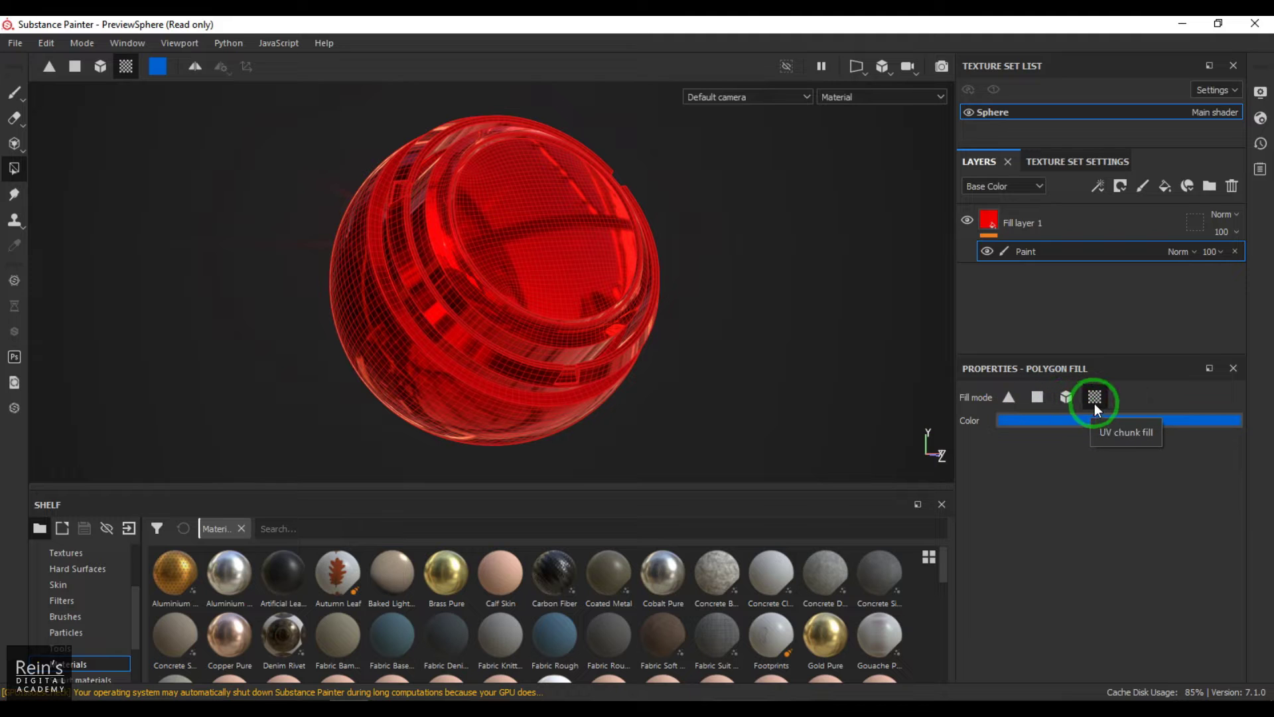
Set Polygon Fill to triangle fill mode and choose bright cyan as the fill color
{"action": "left_click", "coordinate": [1011, 400]}
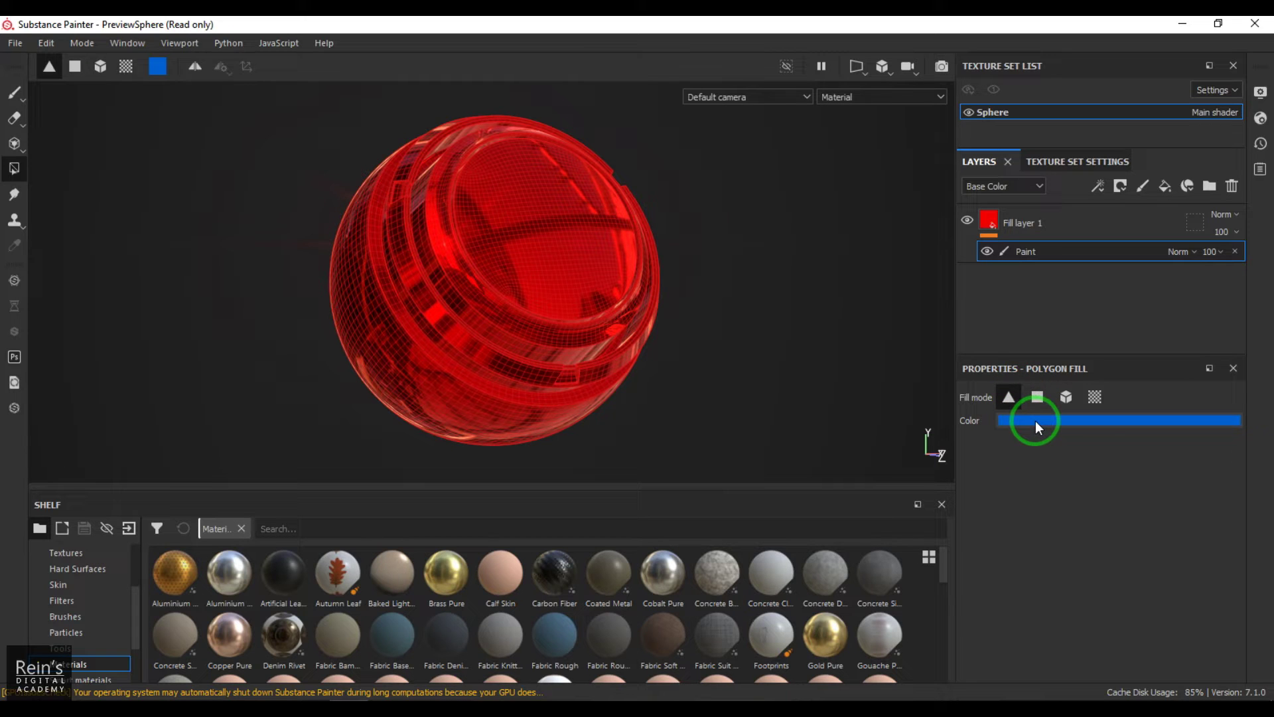
{"action": "left_click", "coordinate": [1035, 420]}
{"action": "left_click_drag", "start_coordinate": [1178, 508], "coordinate": [1180, 527]}
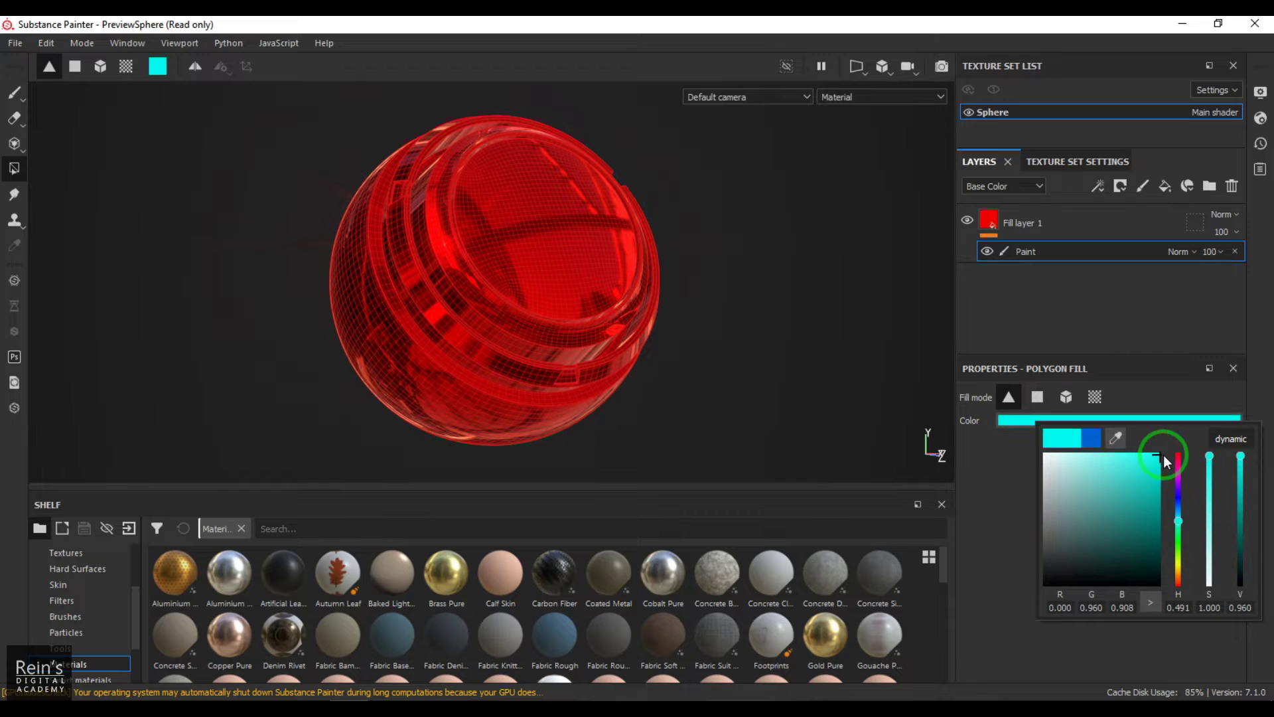
{"action": "left_click", "coordinate": [1045, 425]}
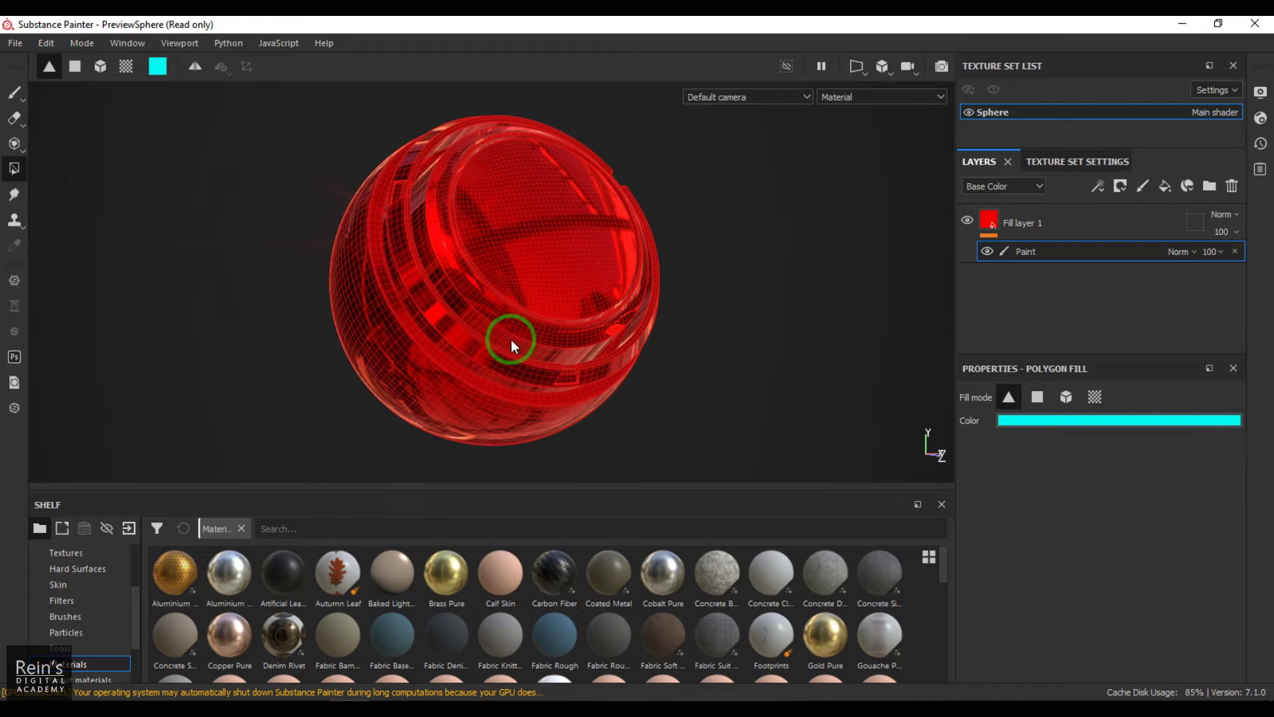
Fill pairs of triangles in cyan on the sphere's groove and on the bright band beside it
{"action": "left_click_drag", "start_coordinate": [463, 316], "coordinate": [387, 329], "text": "alt"}
{"action": "right_click_drag", "start_coordinate": [387, 329], "coordinate": [830, 420], "text": "alt"}
{"action": "right_click_drag", "start_coordinate": [435, 349], "coordinate": [706, 401], "text": "alt"}
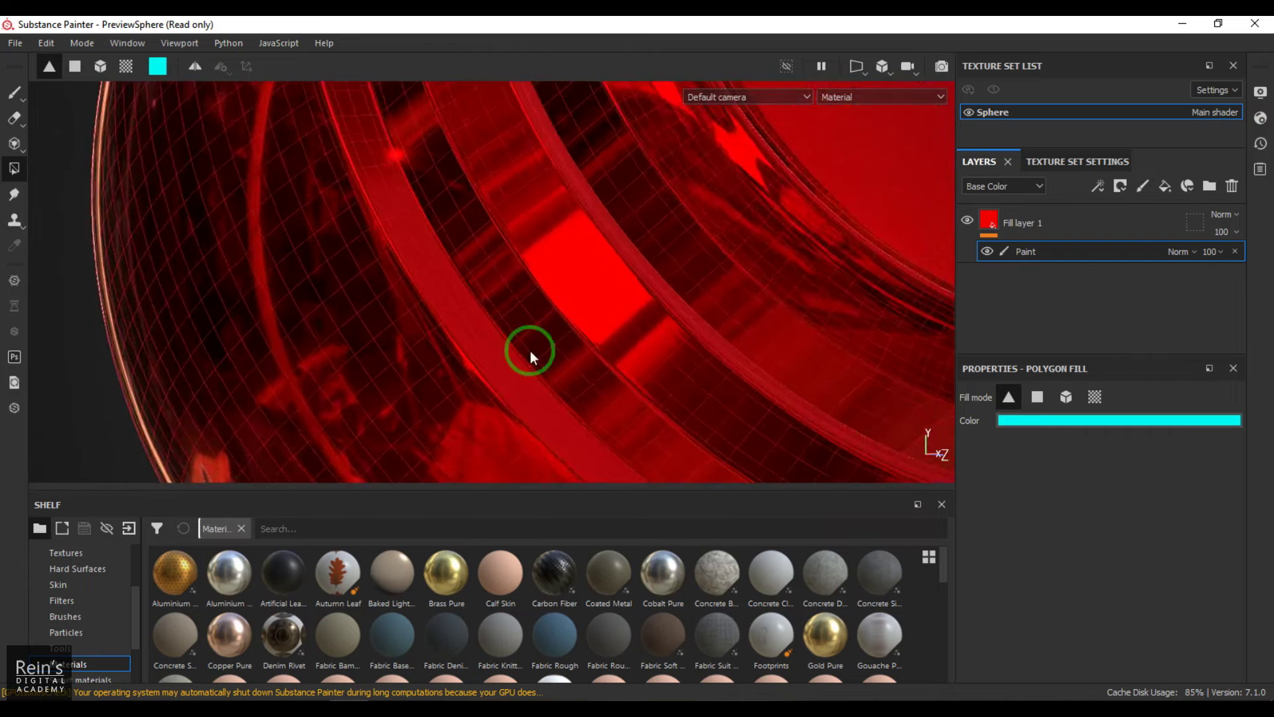
{"action": "right_click_drag", "start_coordinate": [498, 308], "coordinate": [666, 373], "text": "alt"}
{"action": "right_click_drag", "start_coordinate": [538, 310], "coordinate": [816, 474], "text": "alt"}
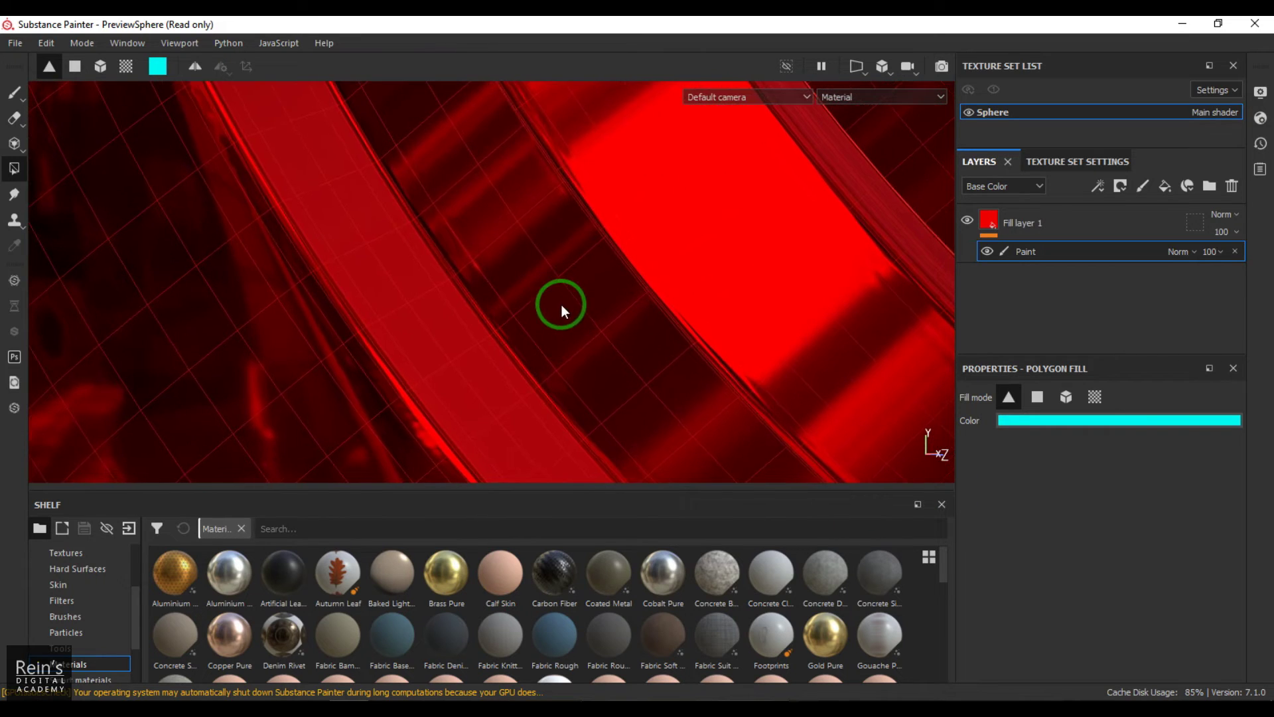
{"action": "left_click", "coordinate": [548, 324]}
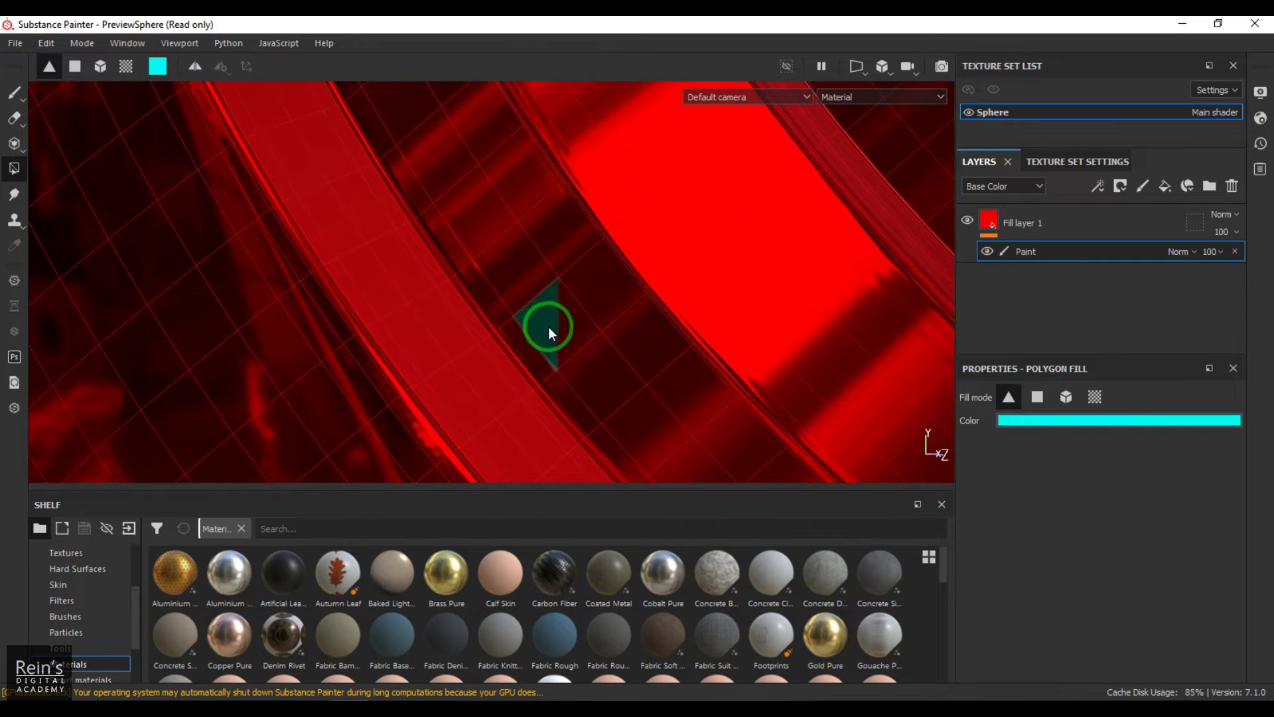
{"action": "left_click", "coordinate": [586, 317]}
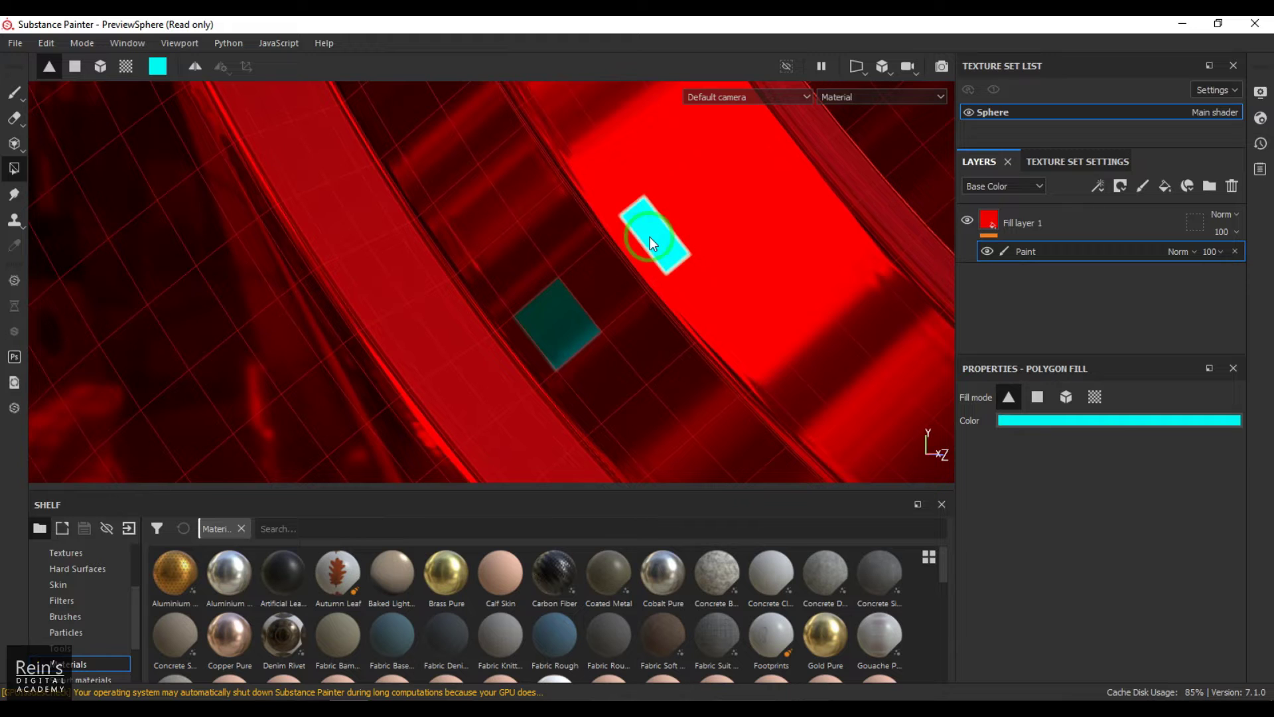
{"action": "mouse_move", "coordinate": [702, 201]}
{"action": "left_mouse_down"}
{"action": "mouse_move", "coordinate": [747, 183]}
{"action": "mouse_move", "coordinate": [721, 166]}
{"action": "mouse_move", "coordinate": [716, 219]}
{"action": "left_mouse_up"}
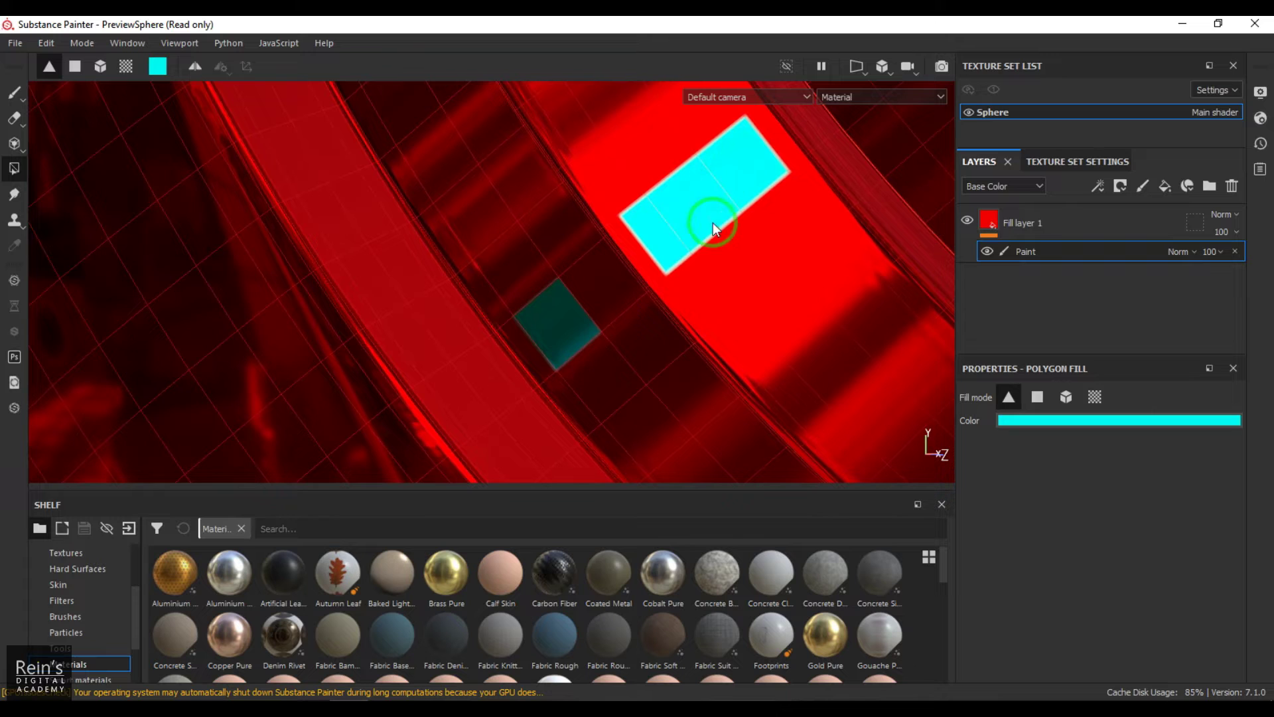
{"action": "scroll", "coordinate": [718, 267], "scroll_direction": "up", "scroll_amount": 5}
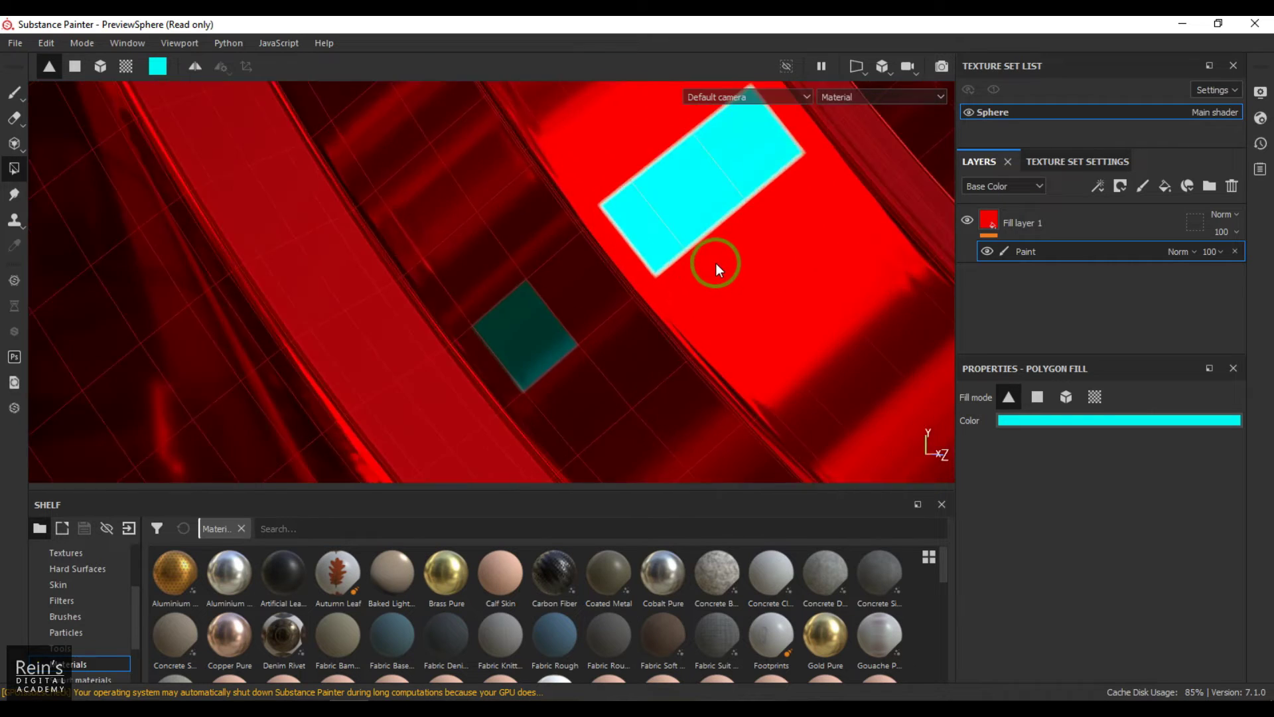
{"action": "scroll", "coordinate": [710, 257], "scroll_direction": "down", "scroll_amount": 6}
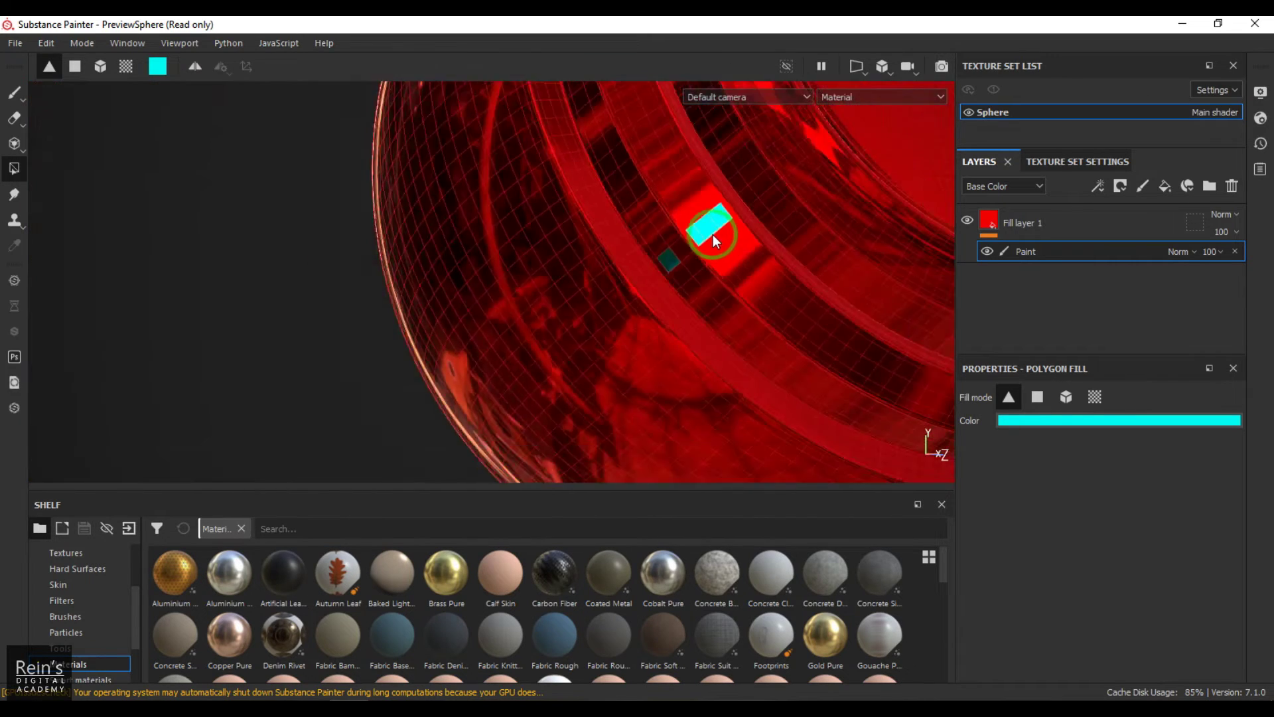
{"action": "scroll", "coordinate": [709, 258], "scroll_direction": "up", "scroll_amount": 3}
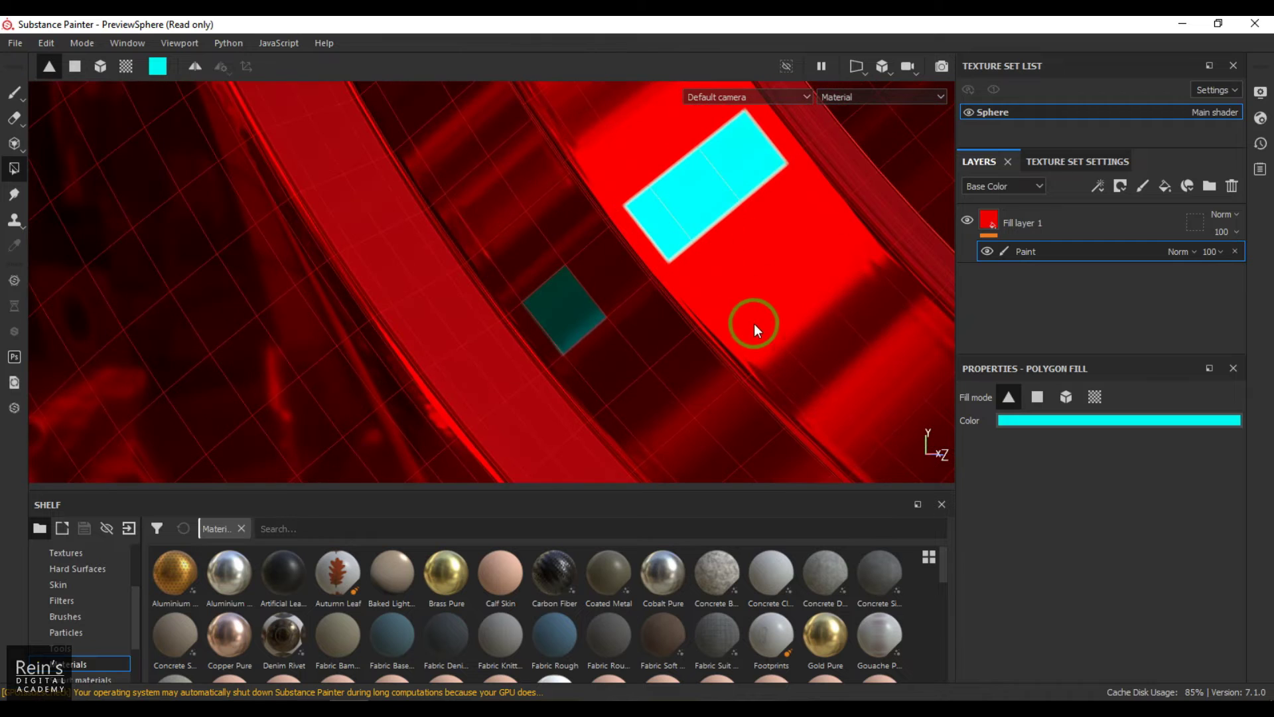
Fill more individual triangles in cyan along the dark groove, forming a broken pattern of faces around the first filled square
{"action": "left_click", "coordinate": [649, 328]}
{"action": "left_click", "coordinate": [619, 276]}
{"action": "left_click", "coordinate": [583, 217]}
{"action": "left_click", "coordinate": [499, 163]}
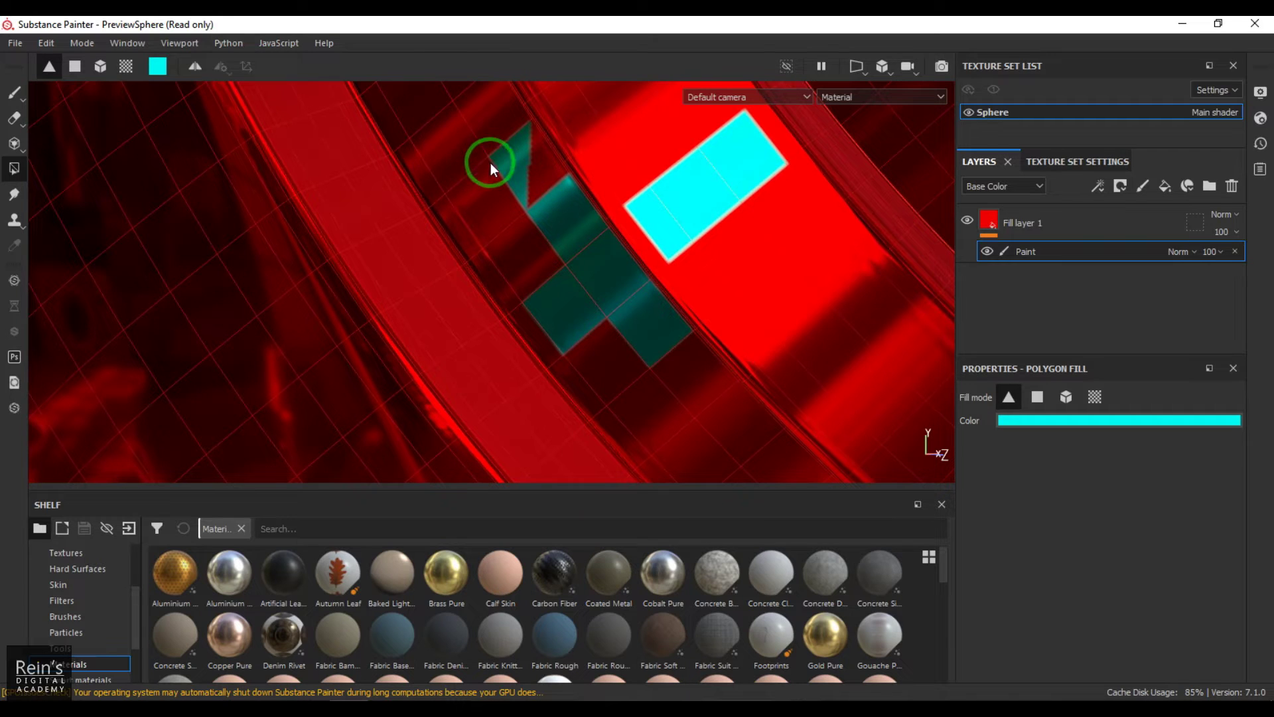
{"action": "left_click", "coordinate": [430, 142]}
{"action": "left_click", "coordinate": [504, 216]}
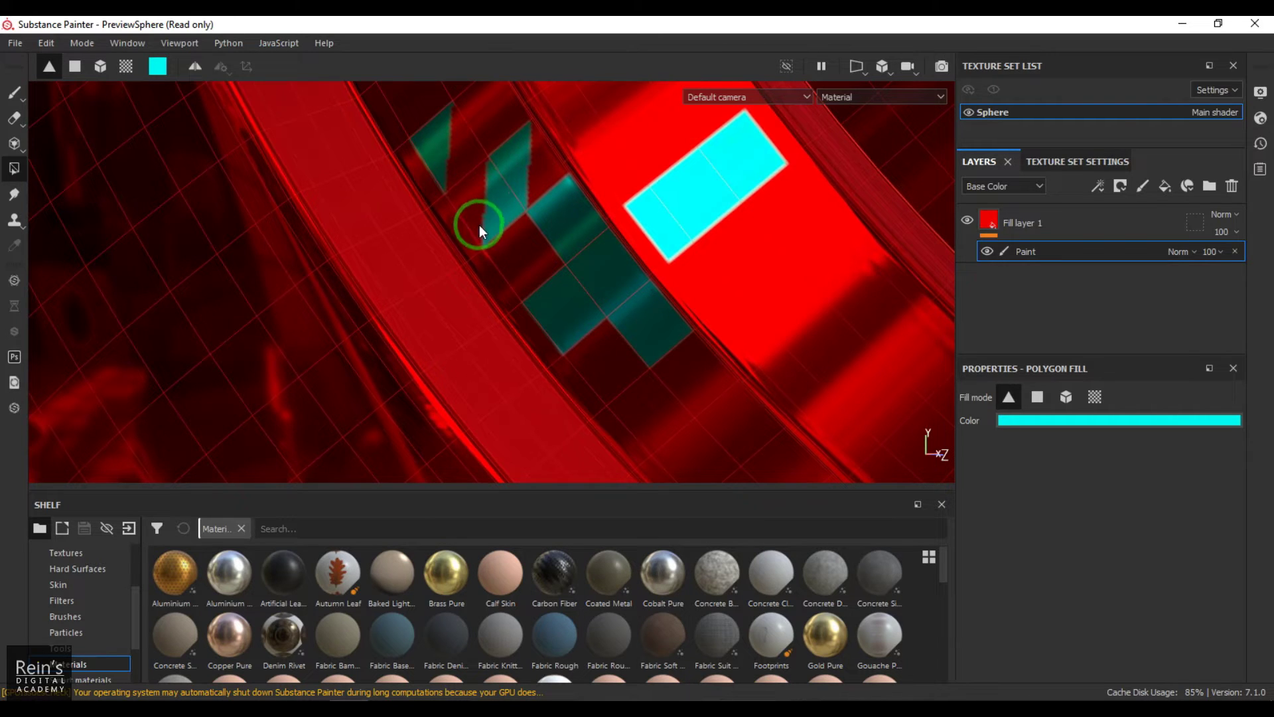
{"action": "middle_click_drag", "start_coordinate": [517, 232], "coordinate": [523, 320], "text": "alt"}
{"action": "scroll", "coordinate": [523, 320], "scroll_direction": "down", "scroll_amount": 1}
{"action": "left_click", "coordinate": [448, 198]}
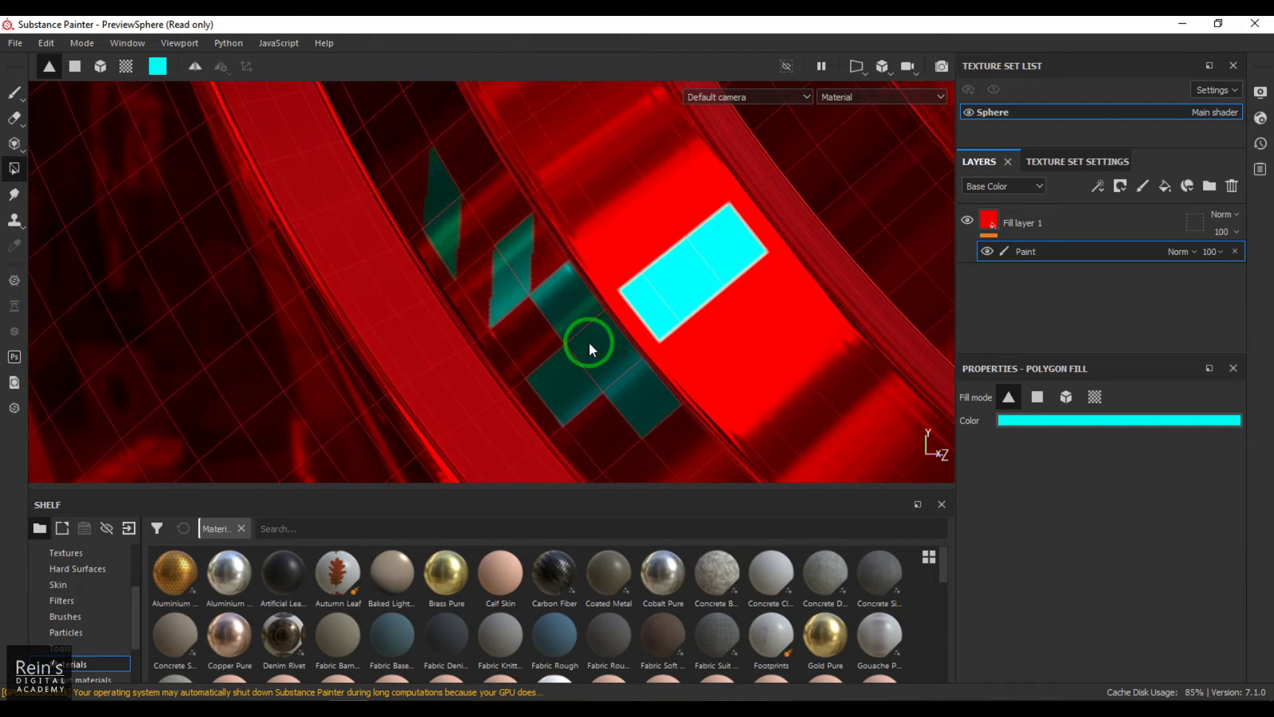
Switch Polygon Fill to quad mode and fill a row of quads in cyan along the inner ring
{"action": "left_click", "coordinate": [1036, 397]}
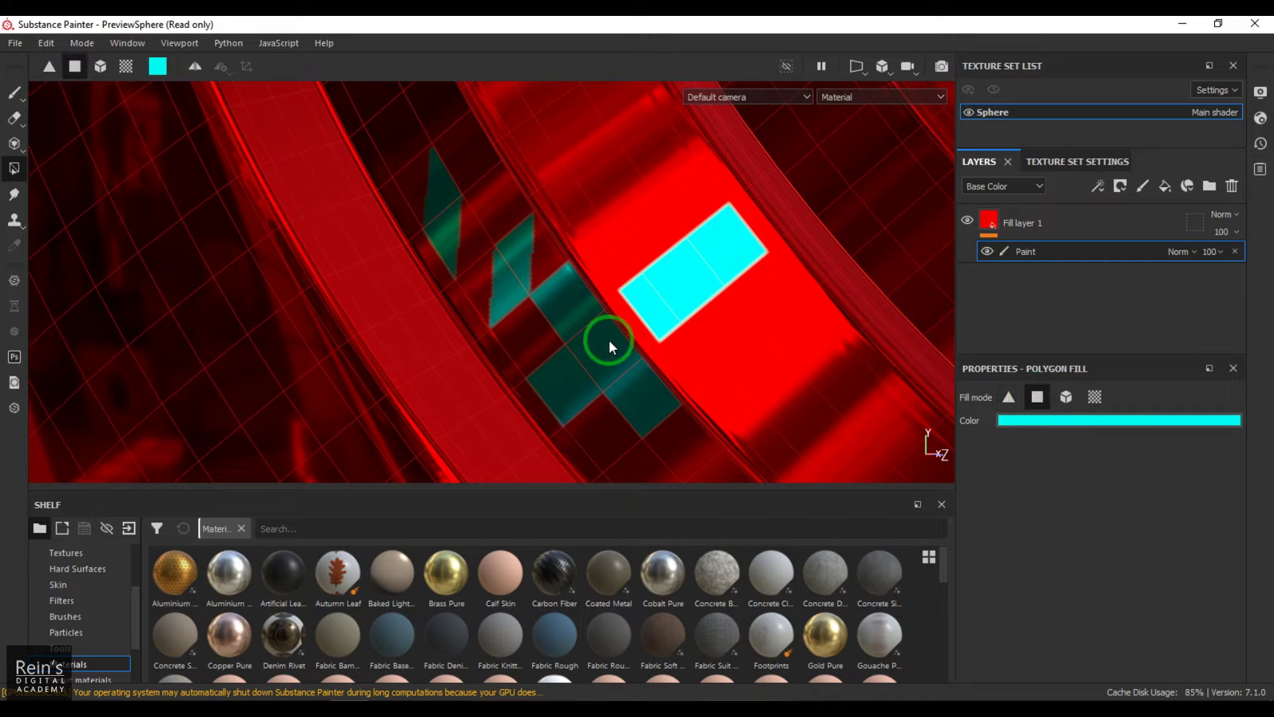
{"action": "left_click_drag", "start_coordinate": [688, 338], "coordinate": [610, 275], "text": "alt"}
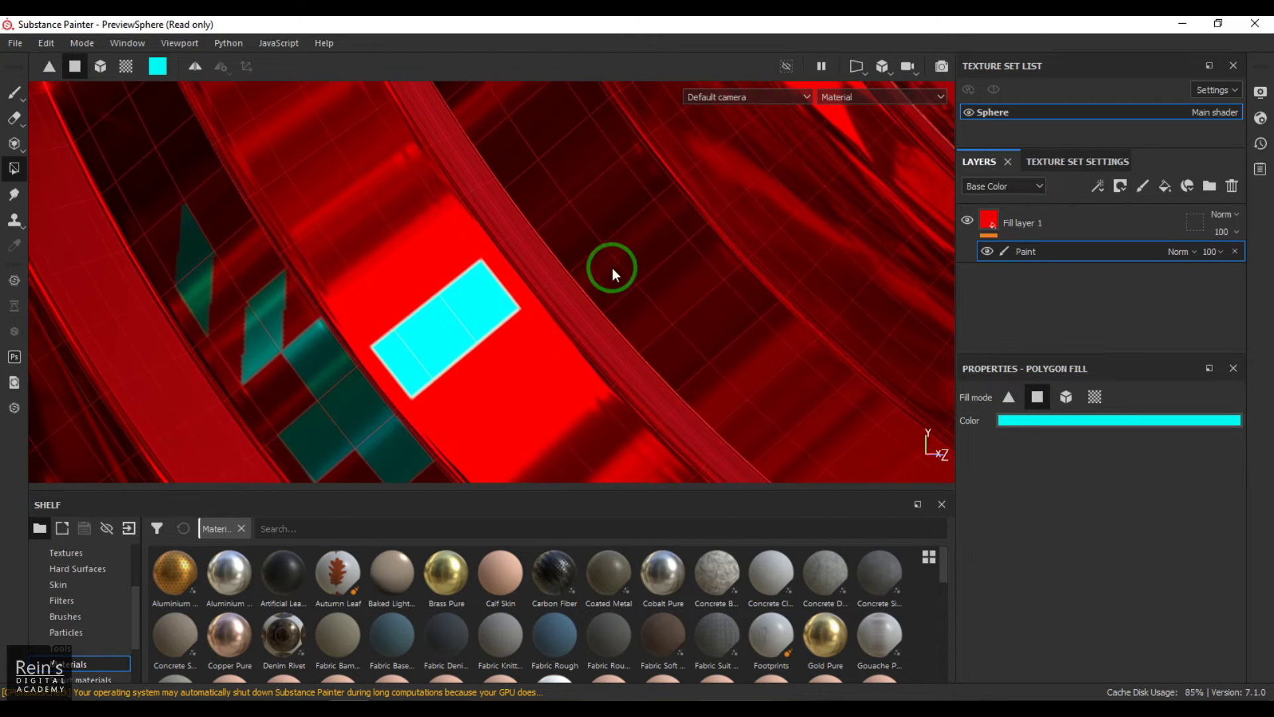
{"action": "left_click", "coordinate": [600, 203]}
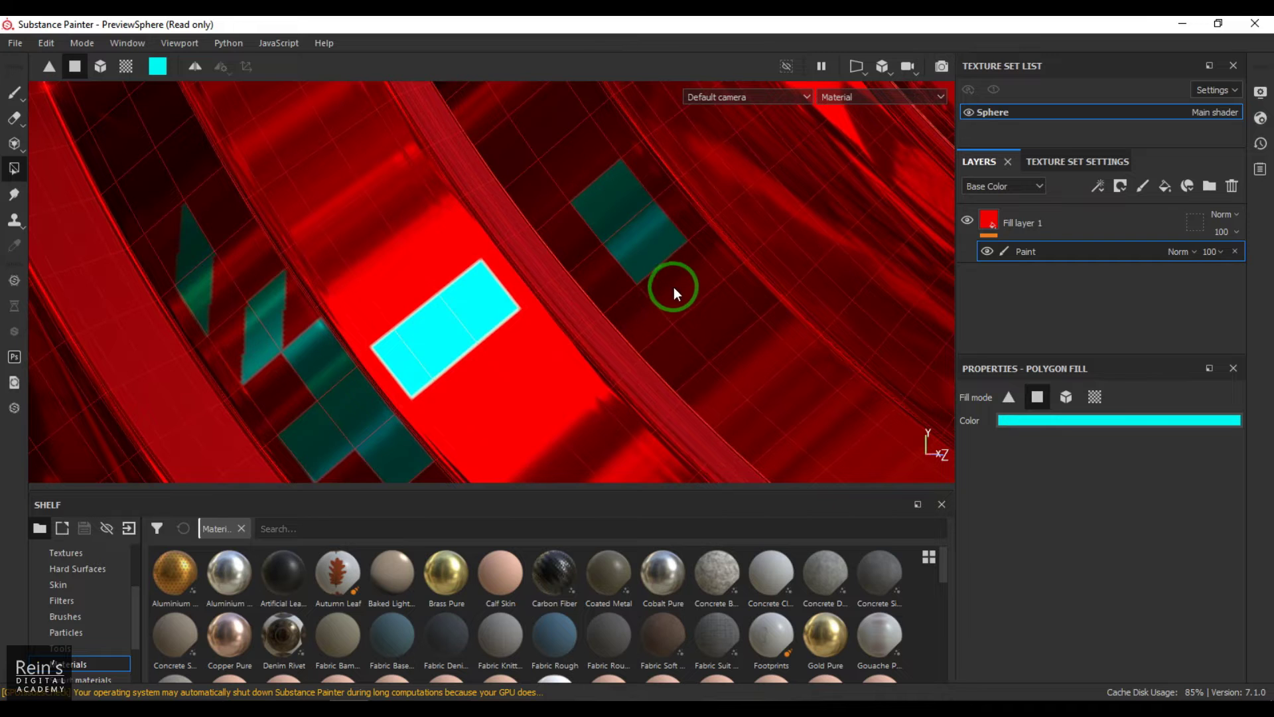
{"action": "left_click", "coordinate": [752, 362]}
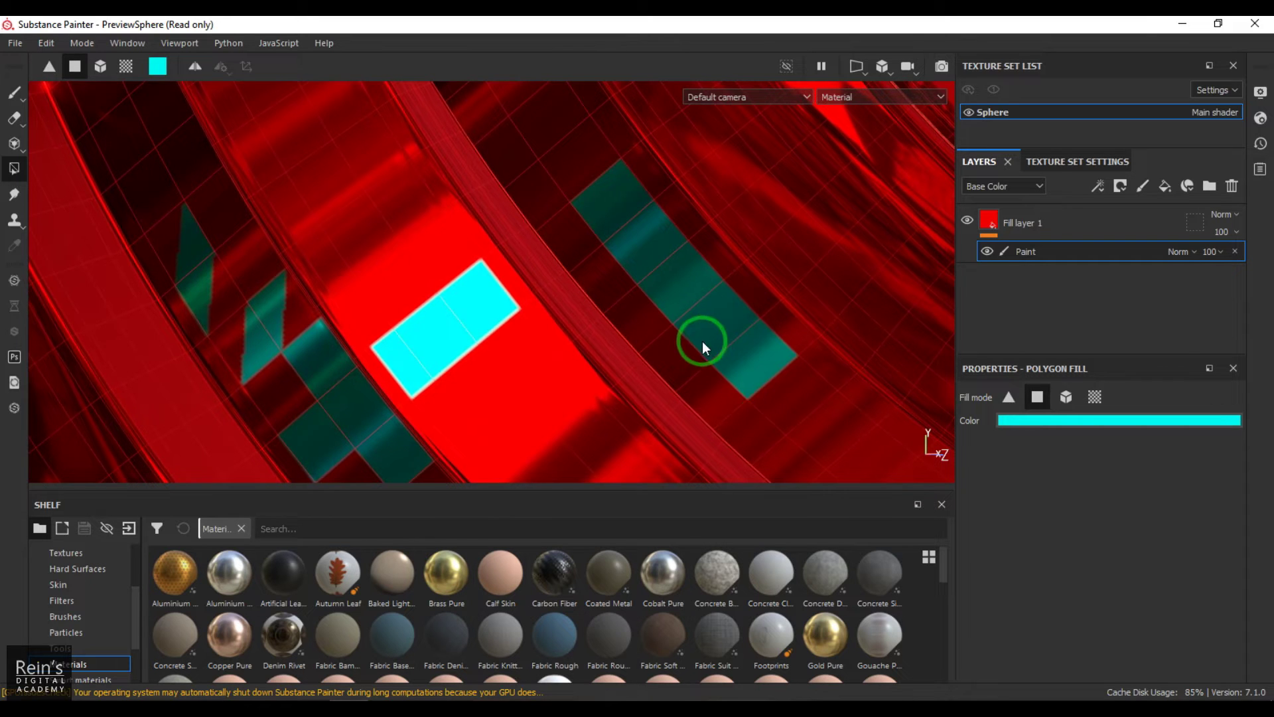
{"action": "scroll", "coordinate": [707, 332], "scroll_direction": "down", "scroll_amount": 10}
{"action": "left_click_drag", "start_coordinate": [714, 320], "coordinate": [718, 348], "text": "alt"}
{"action": "scroll", "coordinate": [739, 336], "scroll_direction": "down", "scroll_amount": 3}
{"action": "scroll", "coordinate": [736, 332], "scroll_direction": "up", "scroll_amount": 8}
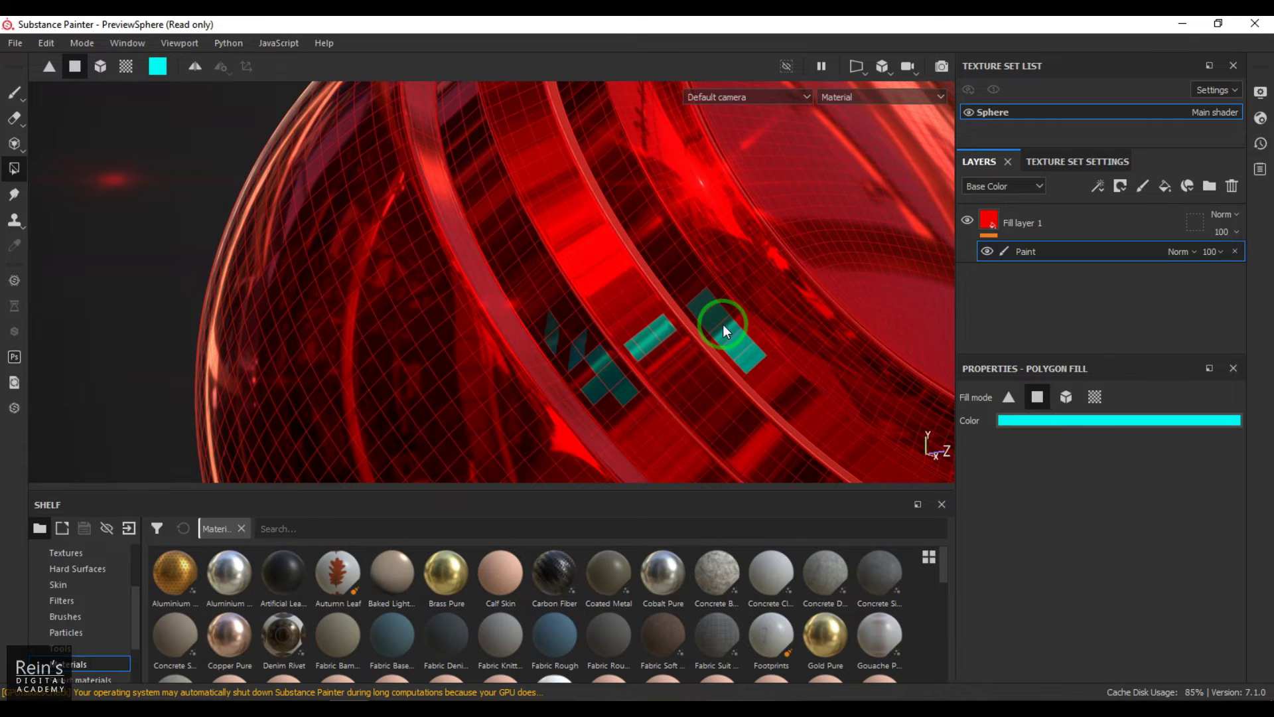
{"action": "scroll", "coordinate": [710, 333], "scroll_direction": "up", "scroll_amount": 3}
{"action": "scroll", "coordinate": [711, 333], "scroll_direction": "down", "scroll_amount": 5}
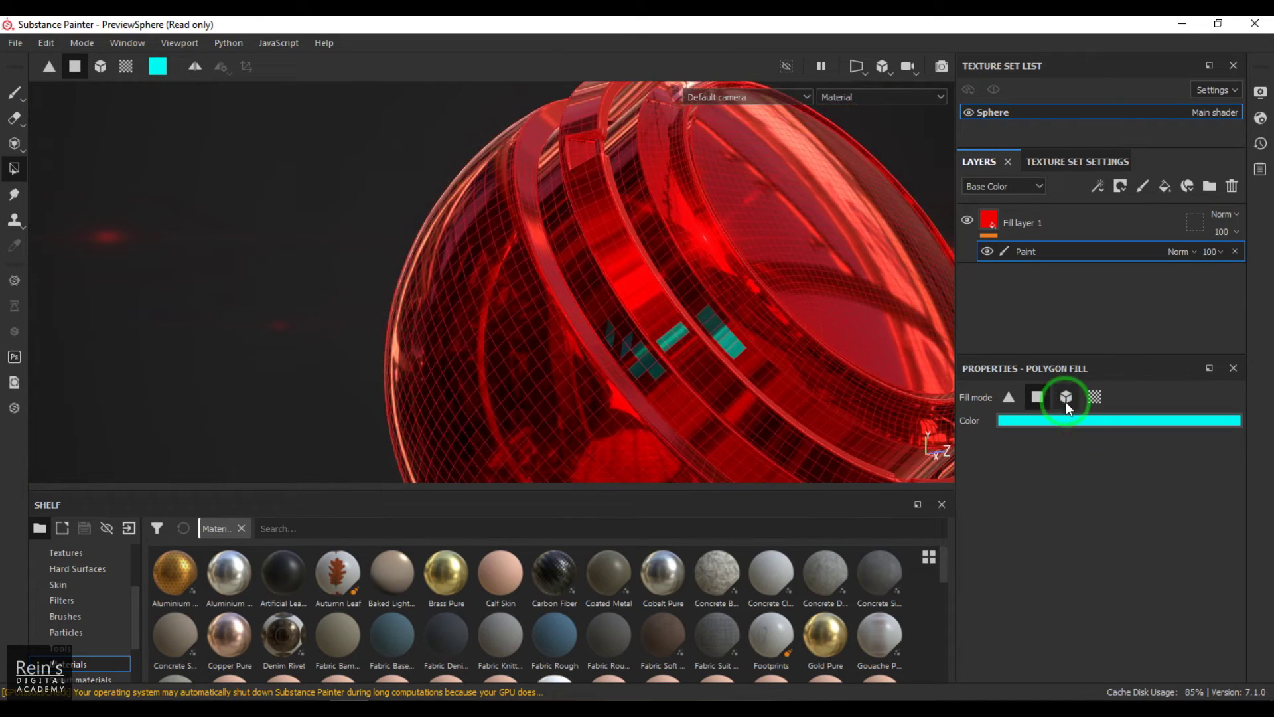
Switch Polygon Fill to mesh mode and fill the sphere's whole outer body in cyan
{"action": "left_click", "coordinate": [1065, 397]}
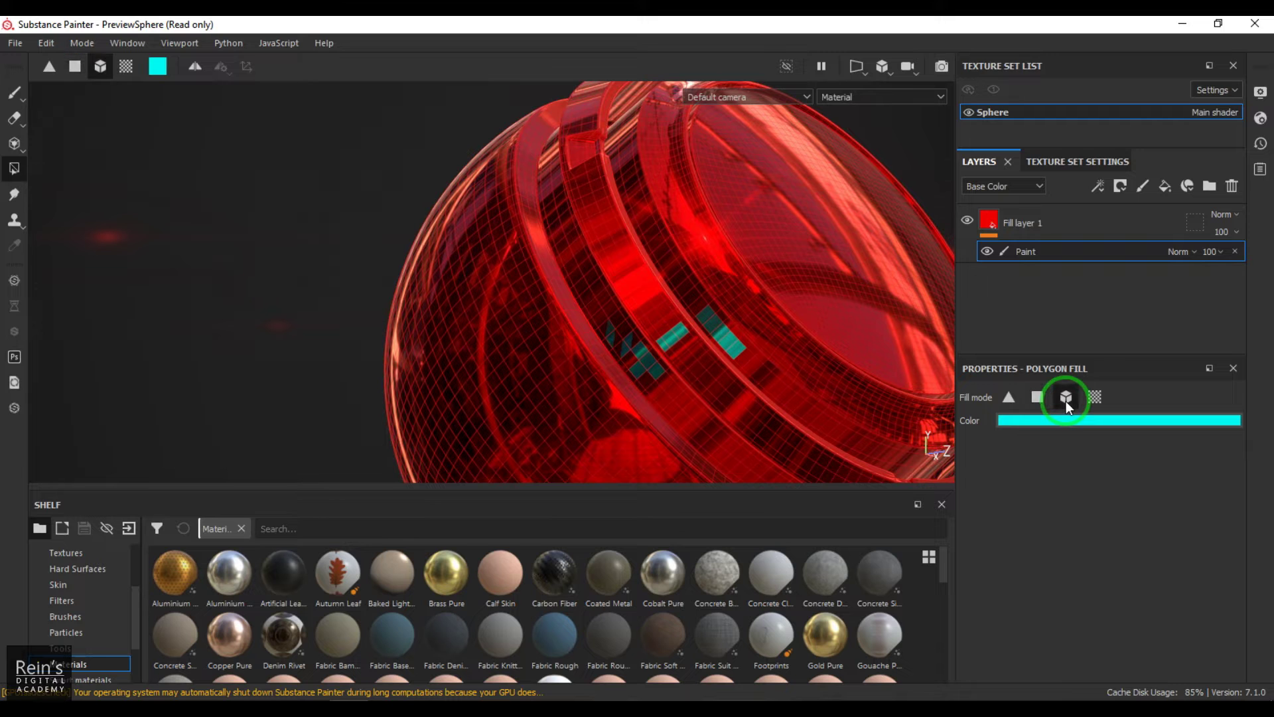
{"action": "left_click", "coordinate": [516, 297]}
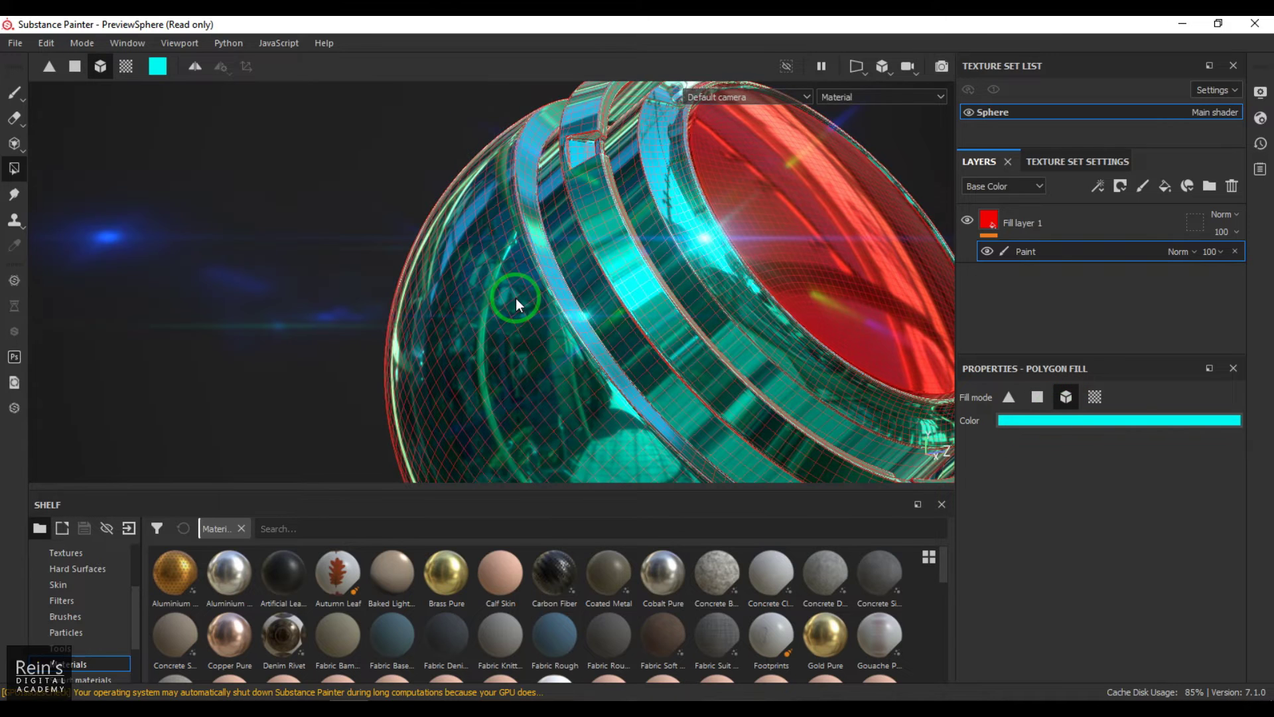
{"action": "left_click_drag", "start_coordinate": [516, 298], "coordinate": [569, 336], "text": "alt"}
{"action": "middle_click_drag", "start_coordinate": [568, 335], "coordinate": [597, 421], "text": "alt"}
{"action": "right_click_drag", "start_coordinate": [597, 421], "coordinate": [645, 424], "text": "alt"}
Switch Polygon Fill to UV chunk mode and show the 3D and 2D views side by side
{"action": "left_click", "coordinate": [1095, 397]}
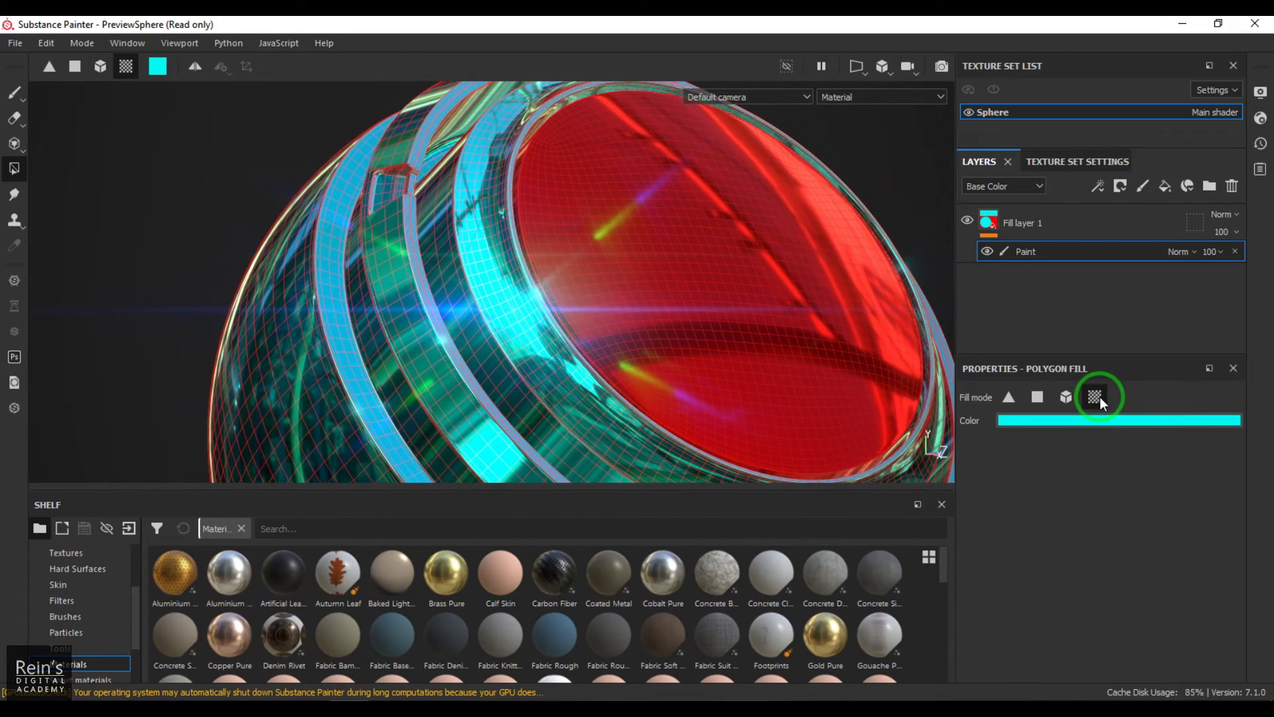
{"action": "left_click", "coordinate": [880, 72]}
{"action": "left_click", "coordinate": [863, 73]}
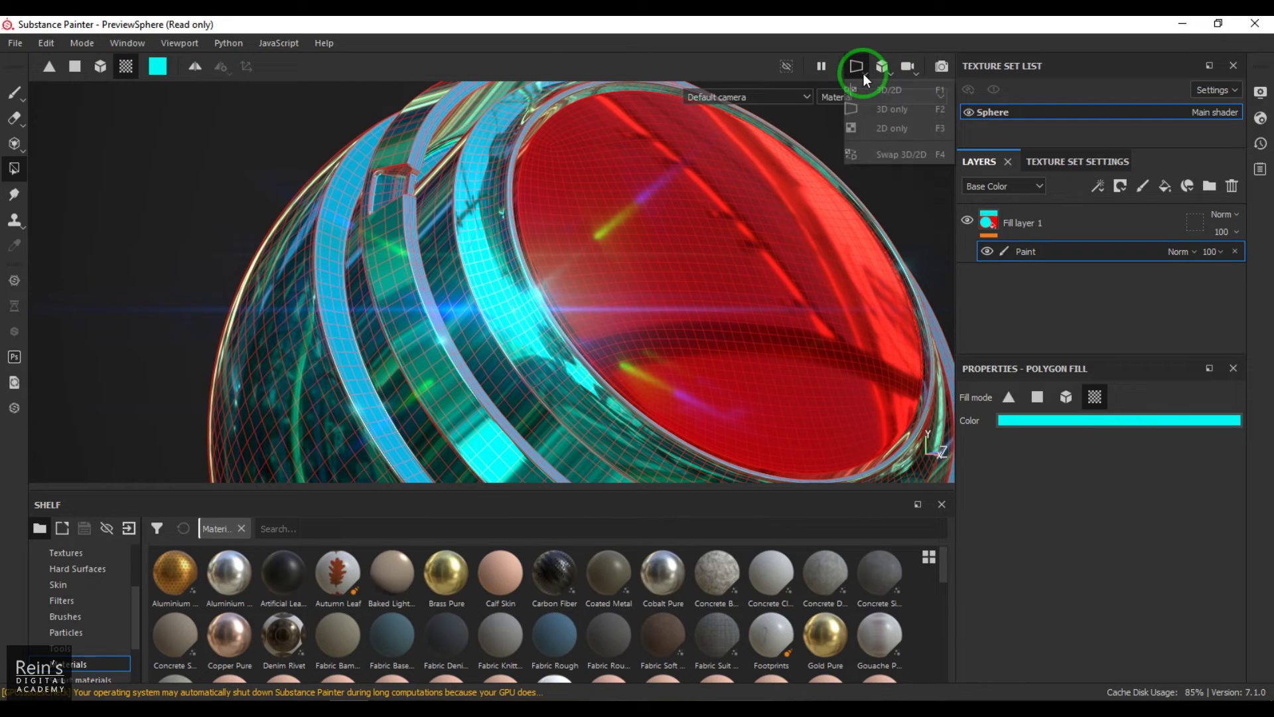
{"action": "left_click", "coordinate": [886, 112]}
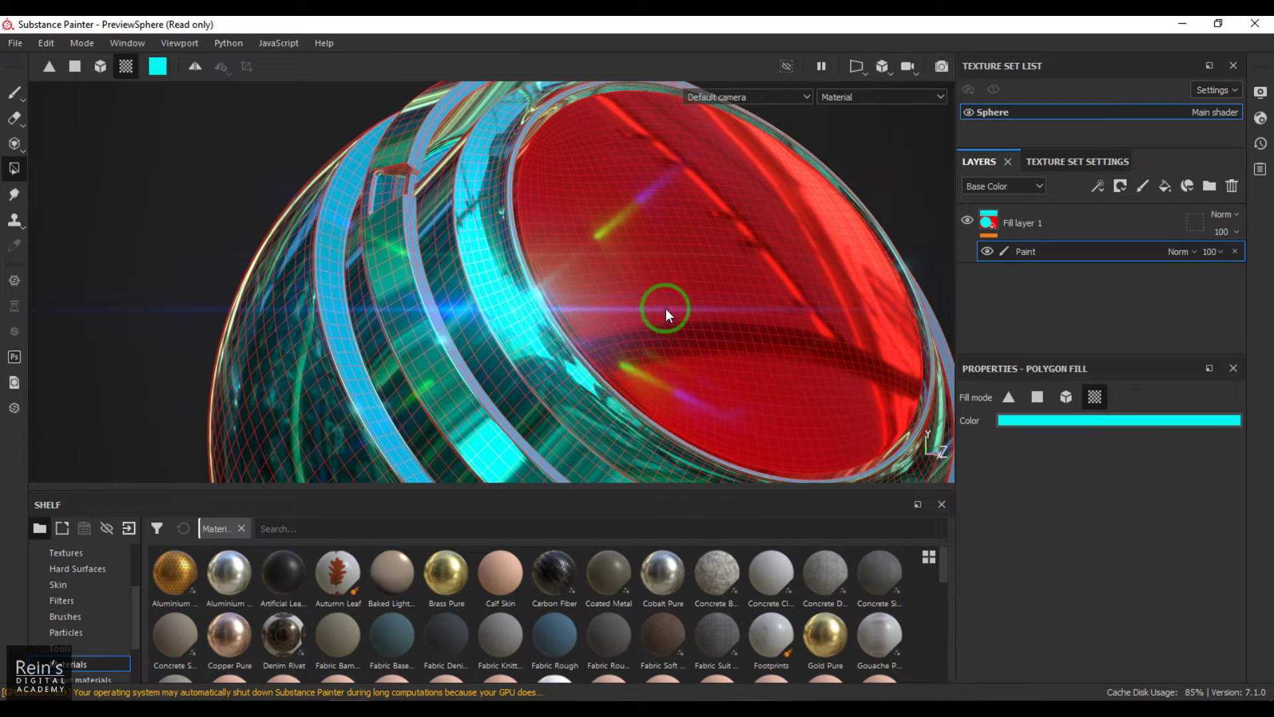
{"action": "left_click", "coordinate": [857, 71]}
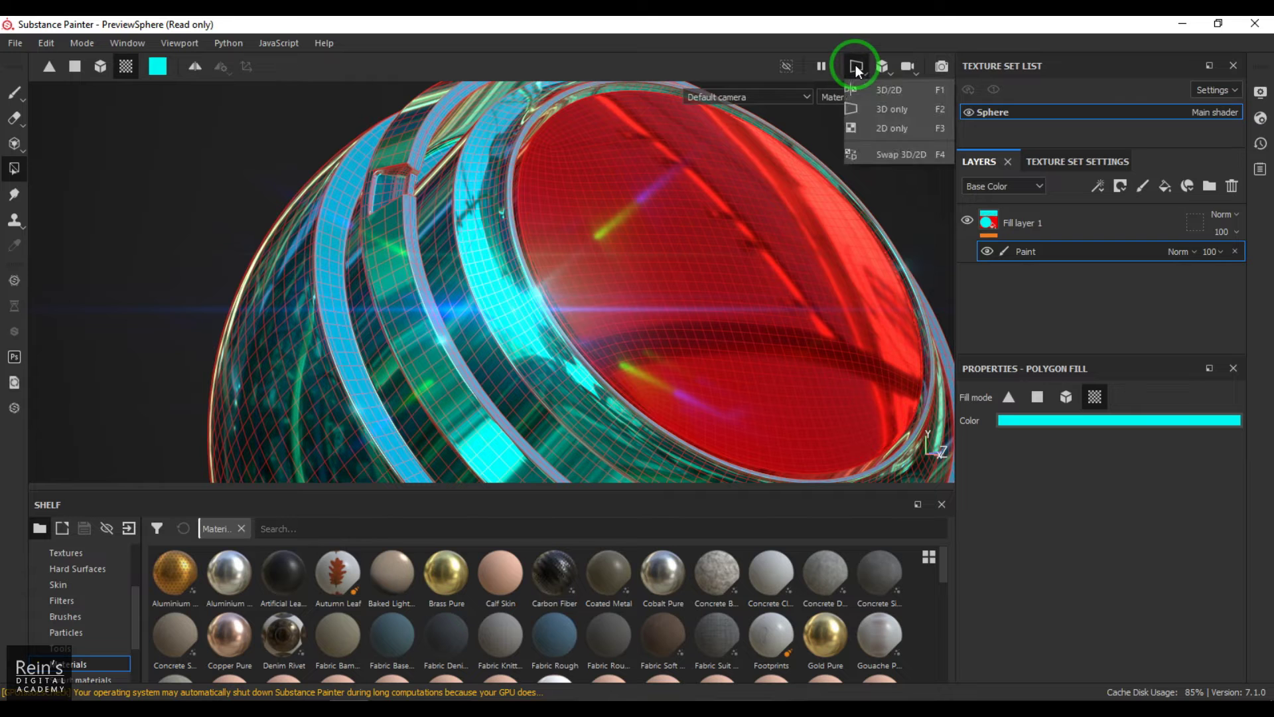
{"action": "left_click", "coordinate": [869, 104]}
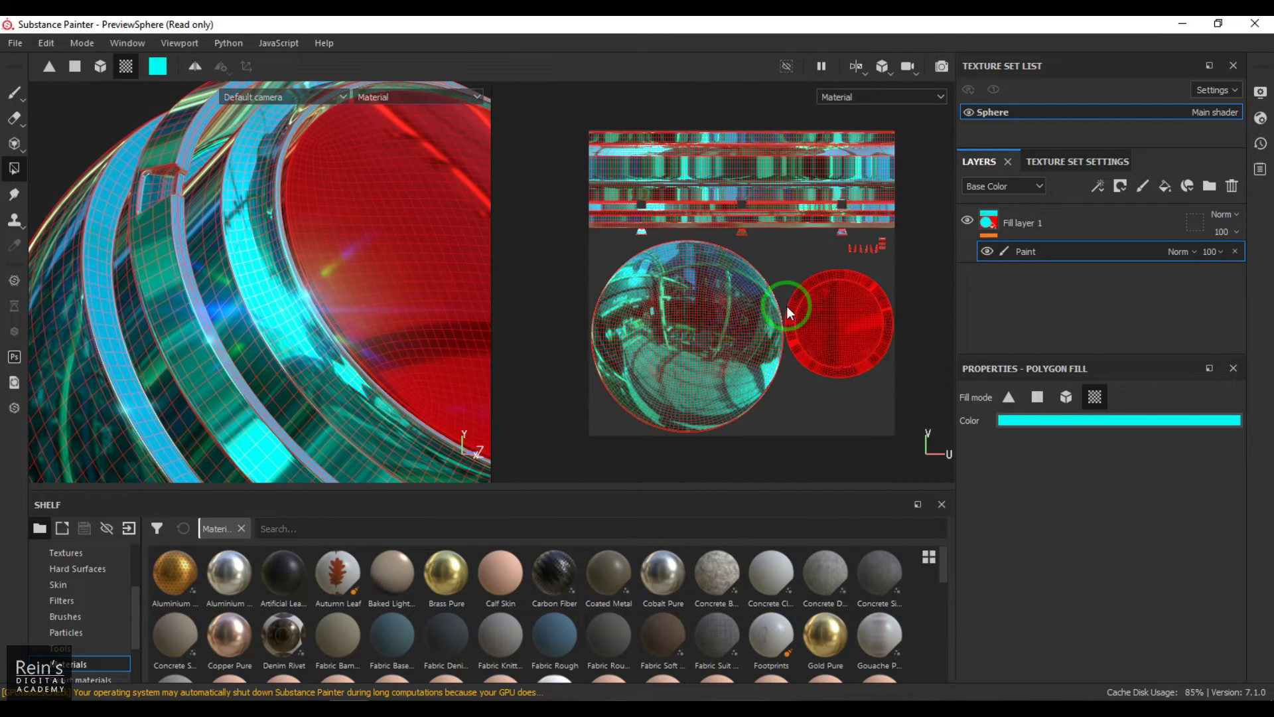
Set the fill color to purple and fill the large red circular UV island in the 2D view
{"action": "scroll", "coordinate": [296, 329], "scroll_direction": "down", "scroll_amount": 8}
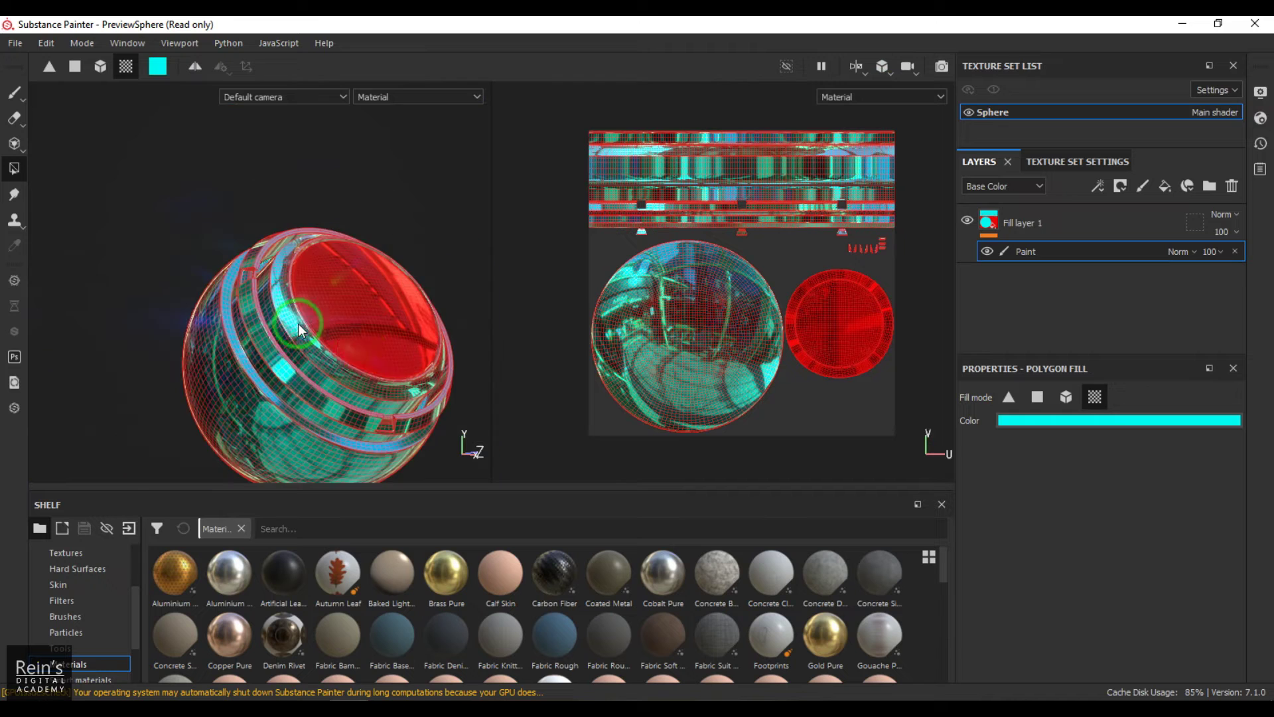
{"action": "left_click_drag", "start_coordinate": [318, 280], "coordinate": [205, 275], "text": "alt"}
{"action": "scroll", "coordinate": [766, 317], "scroll_direction": "up", "scroll_amount": 5}
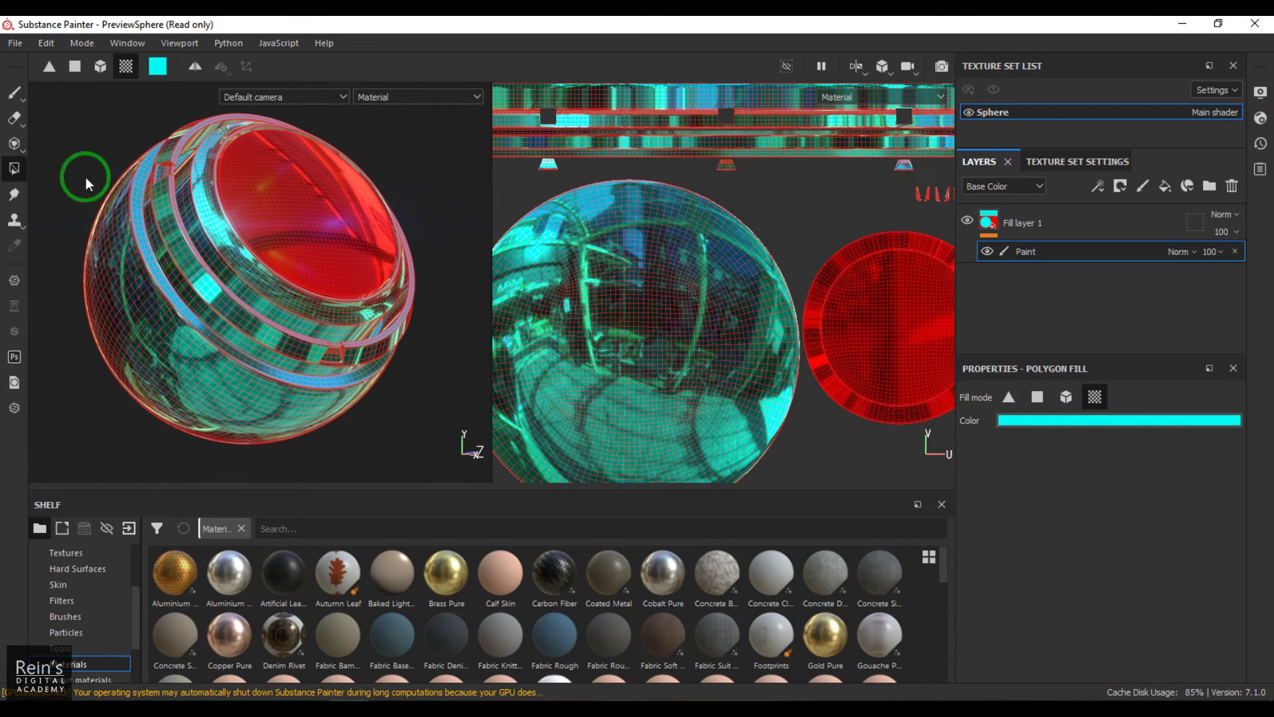
{"action": "middle_click_drag", "start_coordinate": [752, 297], "coordinate": [661, 447], "text": "alt"}
{"action": "middle_click_drag", "start_coordinate": [728, 358], "coordinate": [917, 229], "text": "alt"}
{"action": "scroll", "coordinate": [773, 329], "scroll_direction": "down", "scroll_amount": 3}
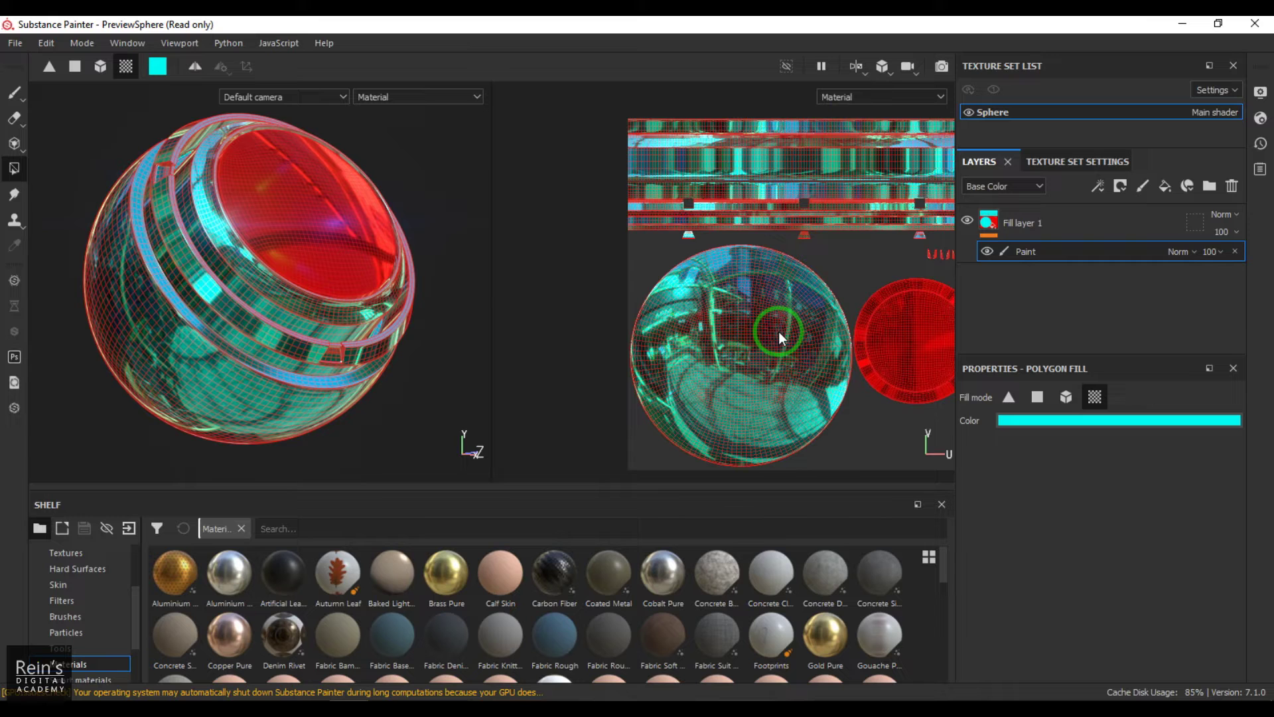
{"action": "left_click", "coordinate": [1026, 421]}
{"action": "left_click", "coordinate": [1161, 469]}
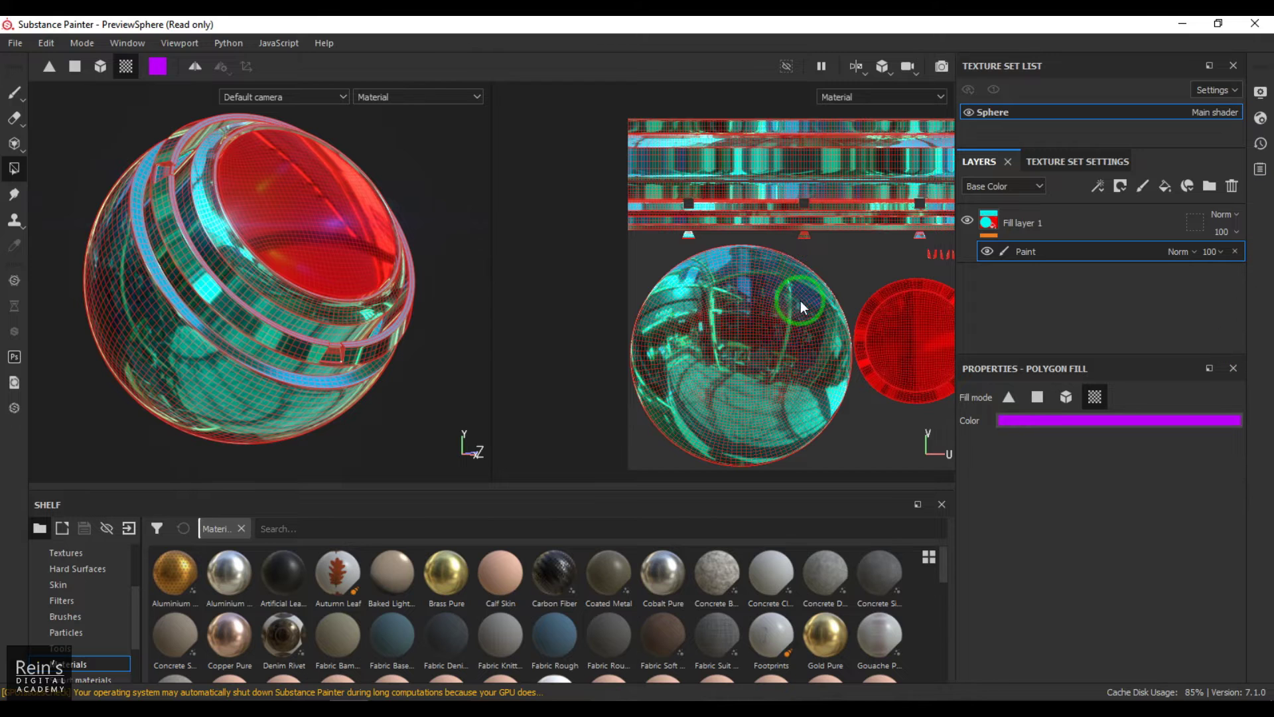
{"action": "scroll", "coordinate": [796, 306], "scroll_direction": "down", "scroll_amount": 3}
{"action": "scroll", "coordinate": [840, 324], "scroll_direction": "up", "scroll_amount": 5}
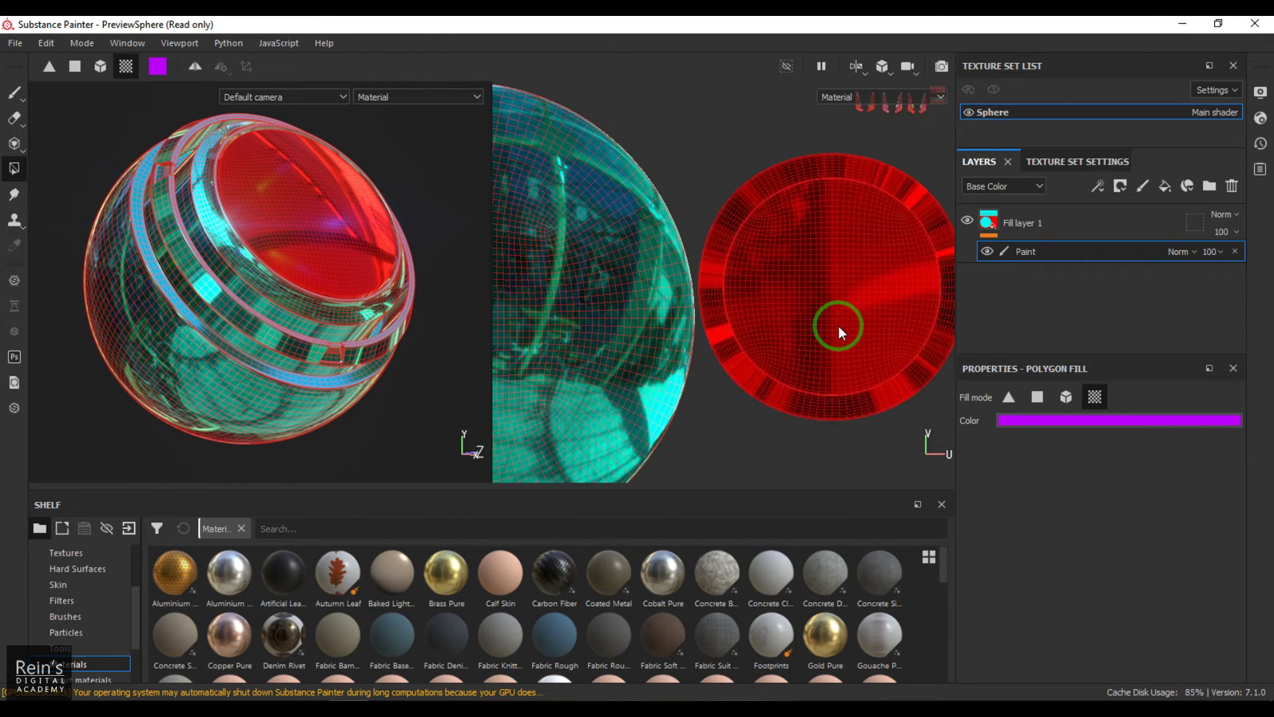
{"action": "left_click", "coordinate": [834, 282]}
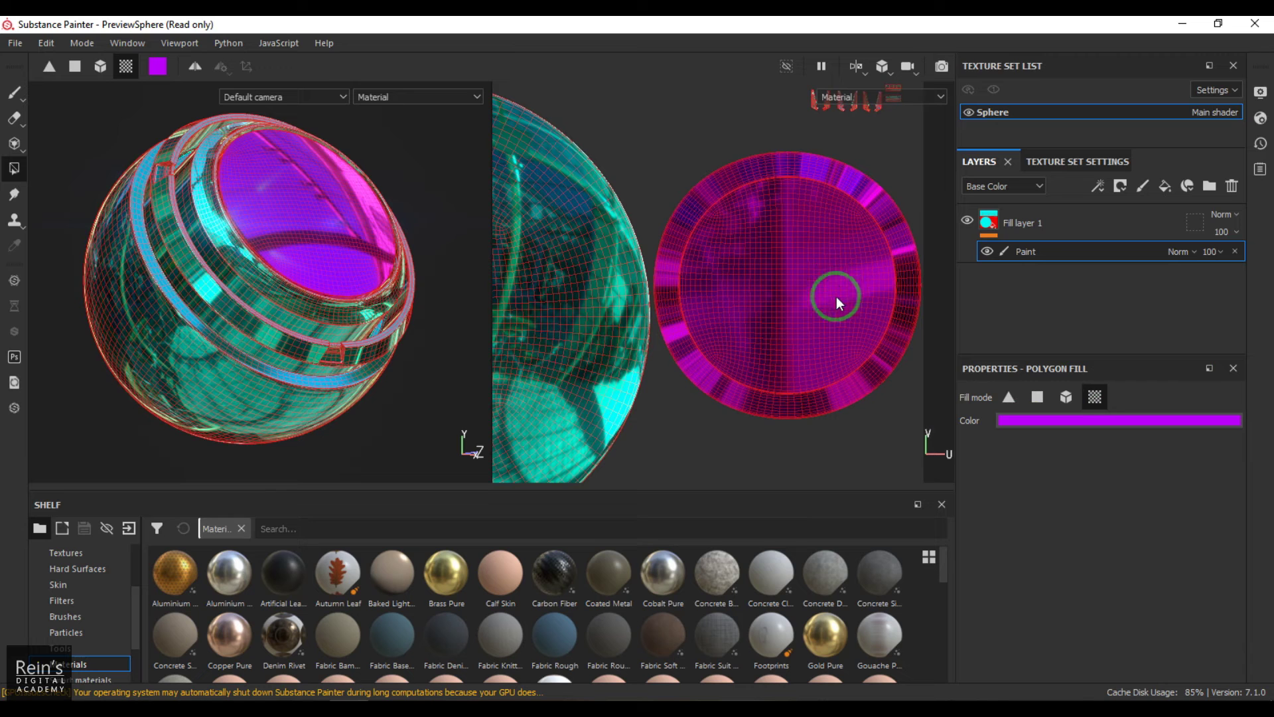
Fill the six small bracket-shaped UV islands and the three small rectangular ones beside them in purple
{"action": "middle_click_drag", "start_coordinate": [842, 221], "coordinate": [814, 370]}
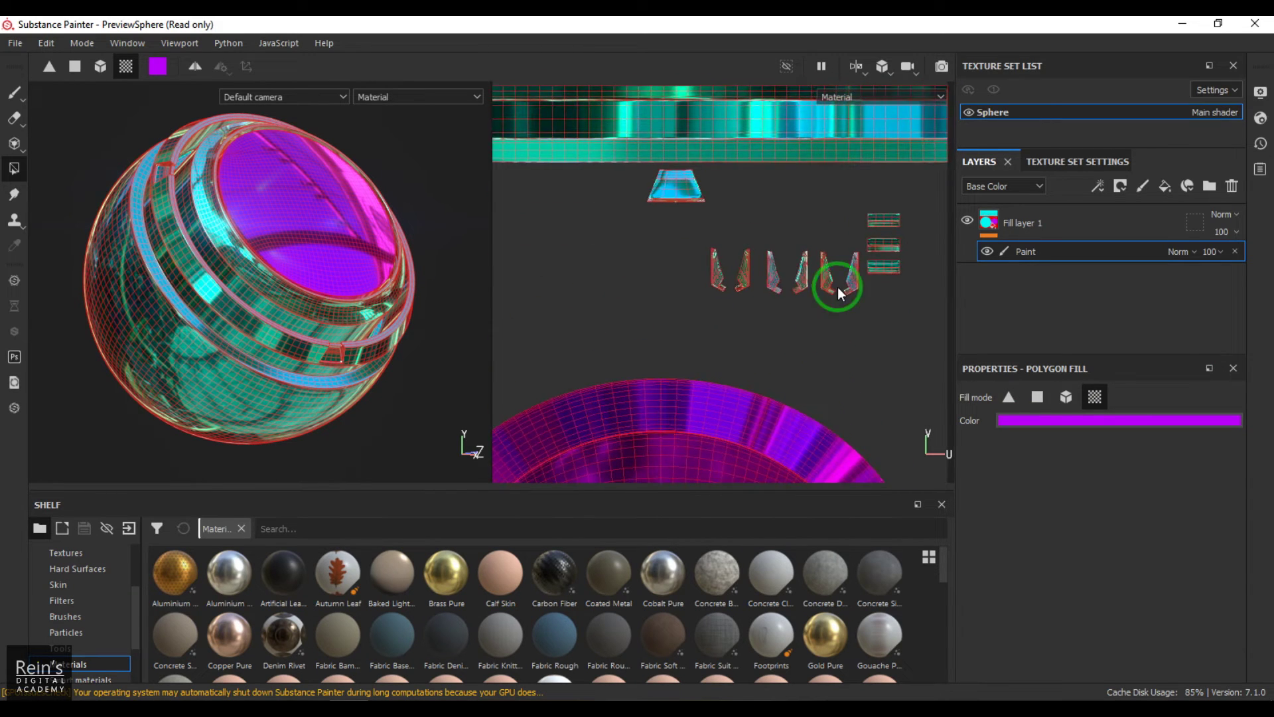
{"action": "middle_click_drag", "start_coordinate": [837, 289], "coordinate": [773, 336]}
{"action": "scroll", "coordinate": [774, 336], "scroll_direction": "down", "scroll_amount": 1}
{"action": "scroll", "coordinate": [768, 351], "scroll_direction": "up", "scroll_amount": 4}
{"action": "left_click", "coordinate": [535, 281]}
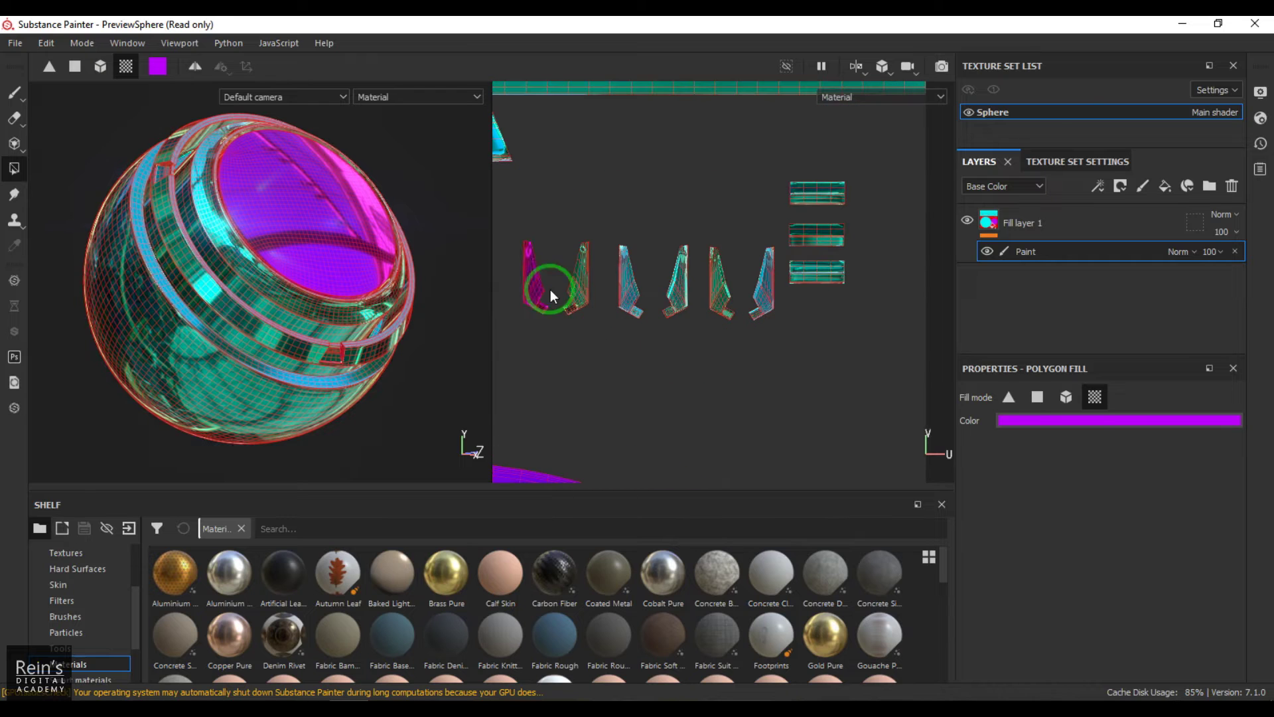
{"action": "left_click", "coordinate": [627, 295]}
{"action": "left_click", "coordinate": [578, 281]}
{"action": "middle_click_drag", "start_coordinate": [678, 346], "coordinate": [771, 365]}
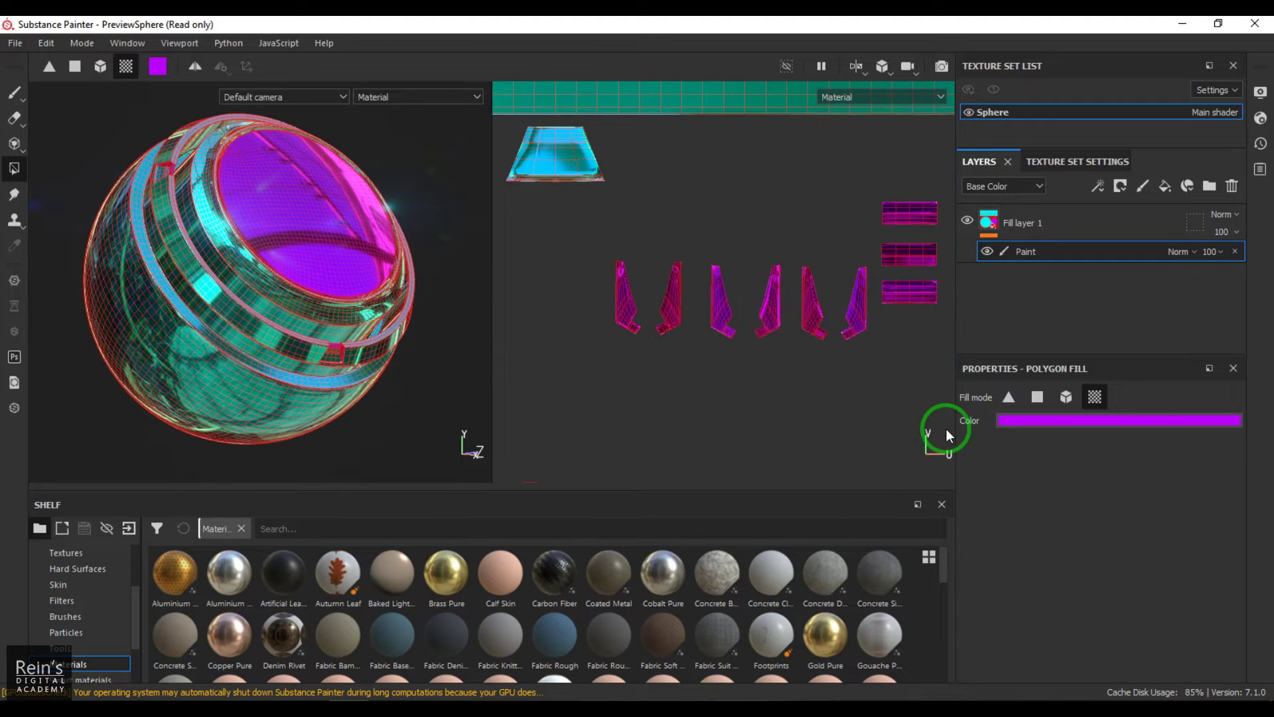
Fill the trapezoid UV island nearest the small bracket-shaped pieces in purple
{"action": "scroll", "coordinate": [822, 365], "scroll_direction": "up", "scroll_amount": 5}
{"action": "left_click_drag", "start_coordinate": [828, 319], "coordinate": [678, 247]}
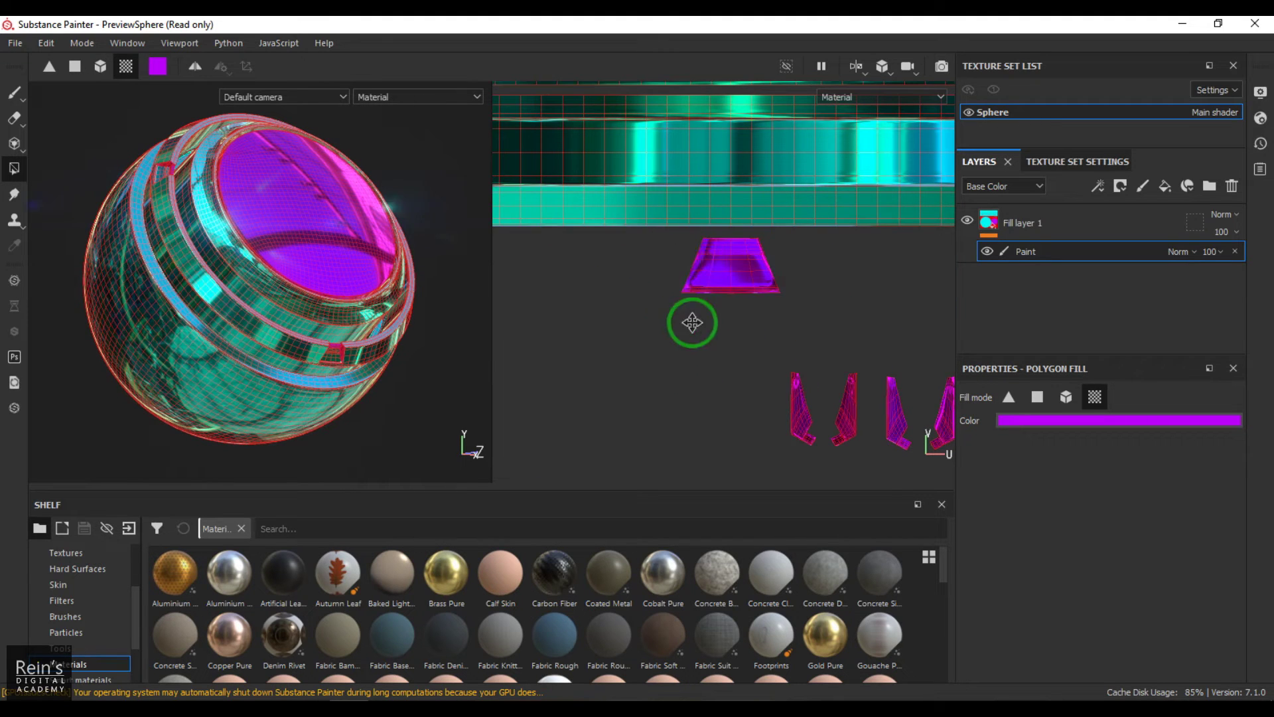
{"action": "middle_click_drag", "start_coordinate": [657, 324], "coordinate": [795, 341], "text": "alt"}
{"action": "scroll", "coordinate": [795, 341], "scroll_direction": "down", "scroll_amount": 1}
{"action": "scroll", "coordinate": [794, 337], "scroll_direction": "down", "scroll_amount": 3}
Fill the trapezoid UV island between the horizontal strips and the large round body island in purple
{"action": "middle_click_drag", "start_coordinate": [647, 395], "coordinate": [931, 289], "text": "alt"}
{"action": "left_click_drag", "start_coordinate": [855, 227], "coordinate": [747, 169]}
{"action": "left_click_drag", "start_coordinate": [339, 259], "coordinate": [393, 291], "text": "alt"}
{"action": "middle_click_drag", "start_coordinate": [209, 302], "coordinate": [240, 330], "text": "alt"}
{"action": "scroll", "coordinate": [786, 215], "scroll_direction": "down", "scroll_amount": 3}
{"action": "middle_click_drag", "start_coordinate": [647, 217], "coordinate": [575, 270], "text": "alt"}
{"action": "scroll", "coordinate": [627, 273], "scroll_direction": "down", "scroll_amount": 2}
{"action": "scroll", "coordinate": [643, 281], "scroll_direction": "up", "scroll_amount": 8}
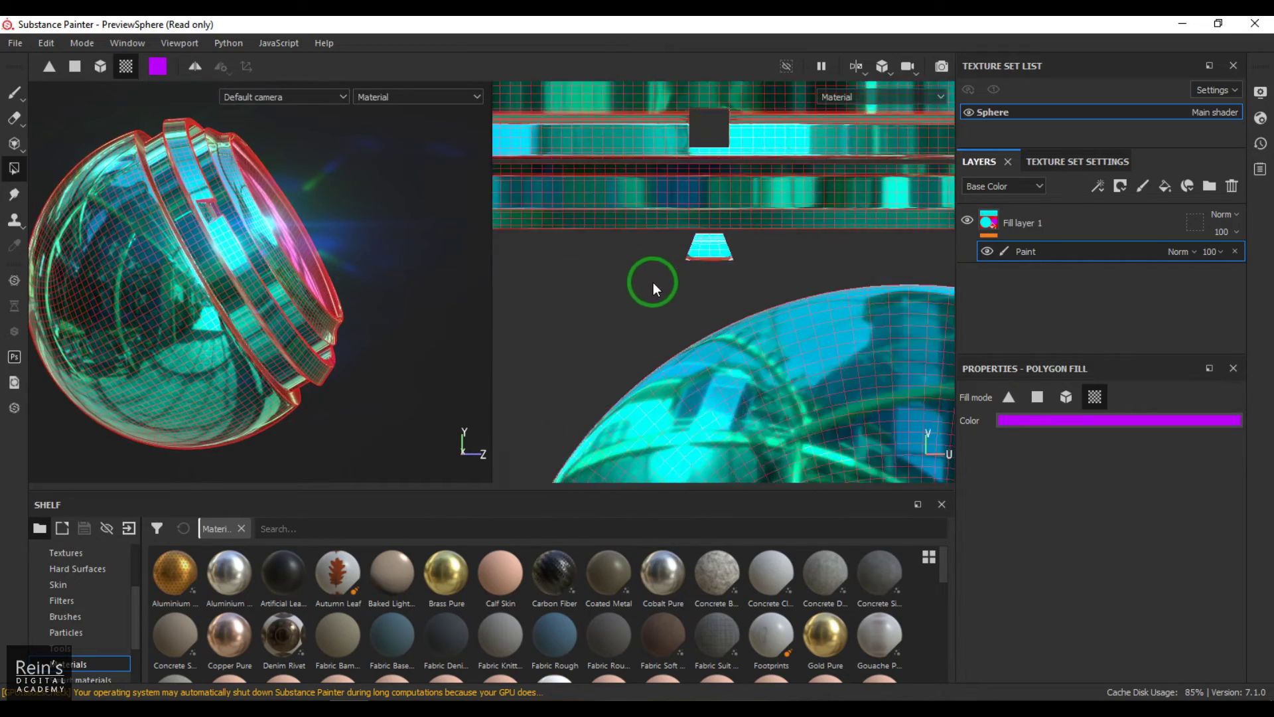
{"action": "left_click", "coordinate": [727, 238]}
Examine the purple-filled notch in the sphere's ring alongside the complete UV layout
{"action": "left_click_drag", "start_coordinate": [189, 259], "coordinate": [27, 287], "text": "alt"}
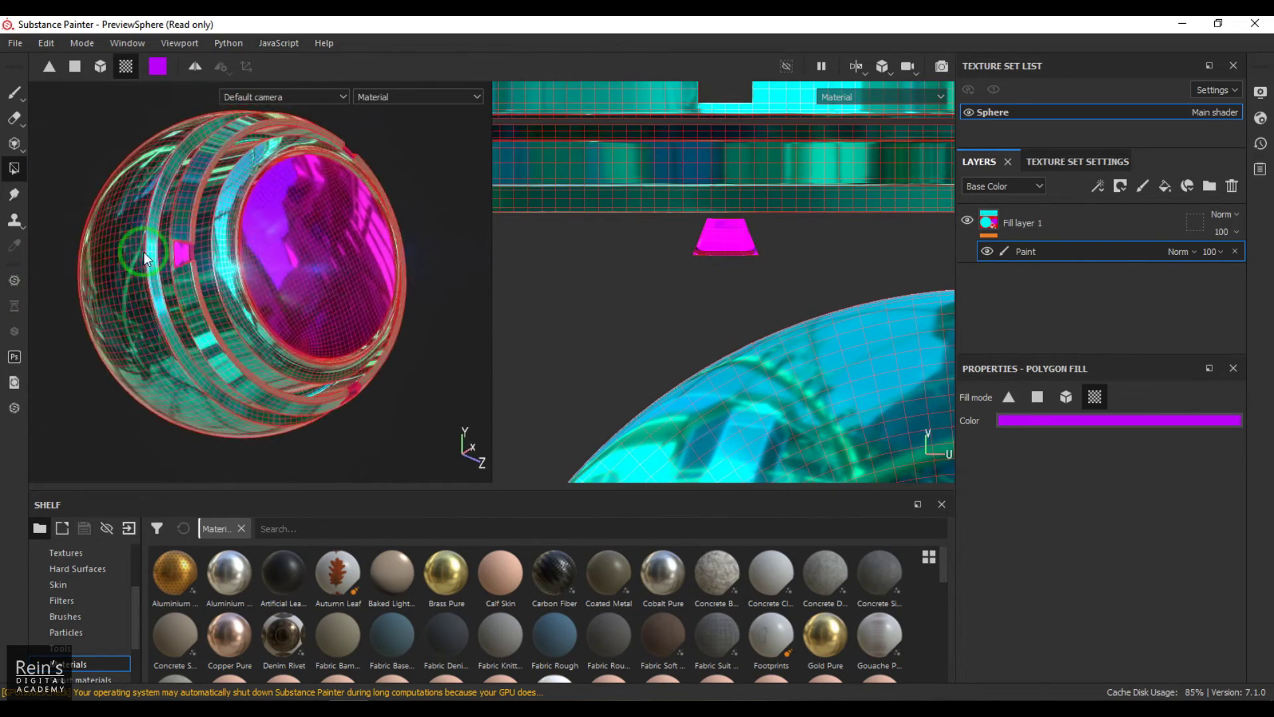
{"action": "right_click_drag", "start_coordinate": [134, 264], "coordinate": [429, 380], "text": "alt"}
{"action": "scroll", "coordinate": [846, 280], "scroll_direction": "down", "scroll_amount": 5}
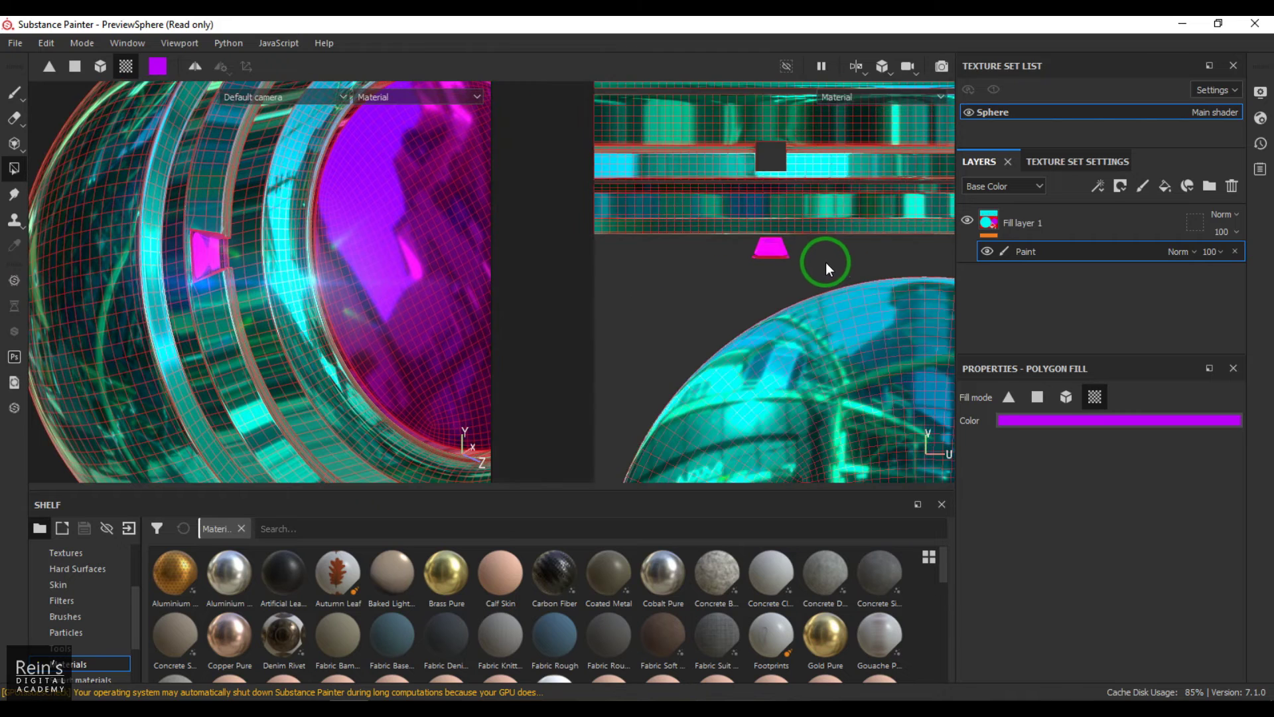
{"action": "key", "text": "f"}
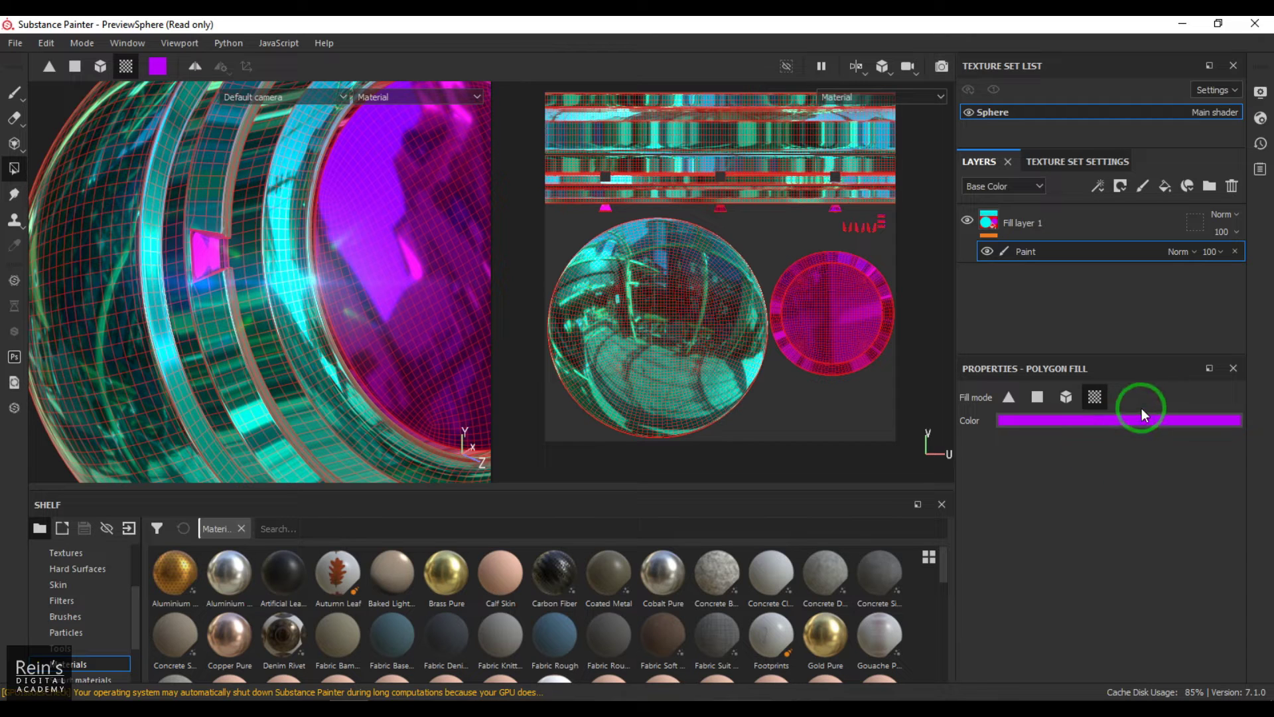
{"action": "right_click_drag", "start_coordinate": [312, 315], "coordinate": [173, 281], "text": "alt"}
{"action": "left_click_drag", "start_coordinate": [173, 282], "coordinate": [351, 325], "text": "alt"}
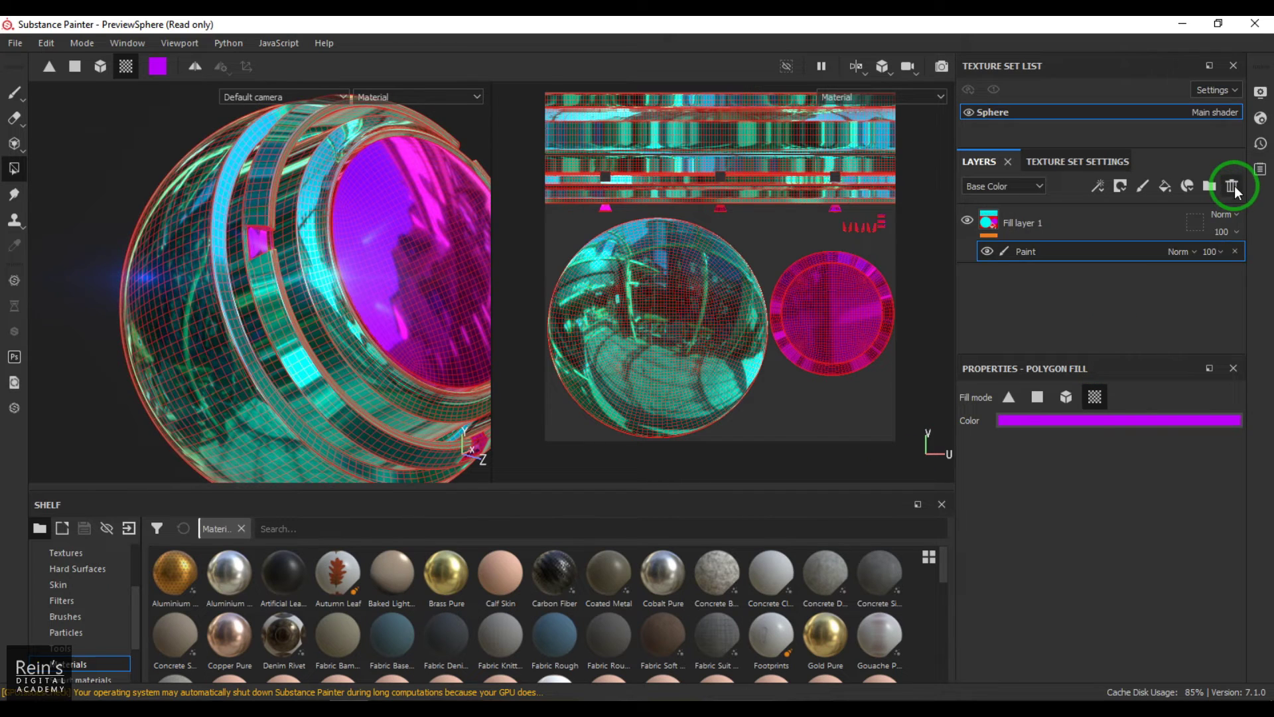
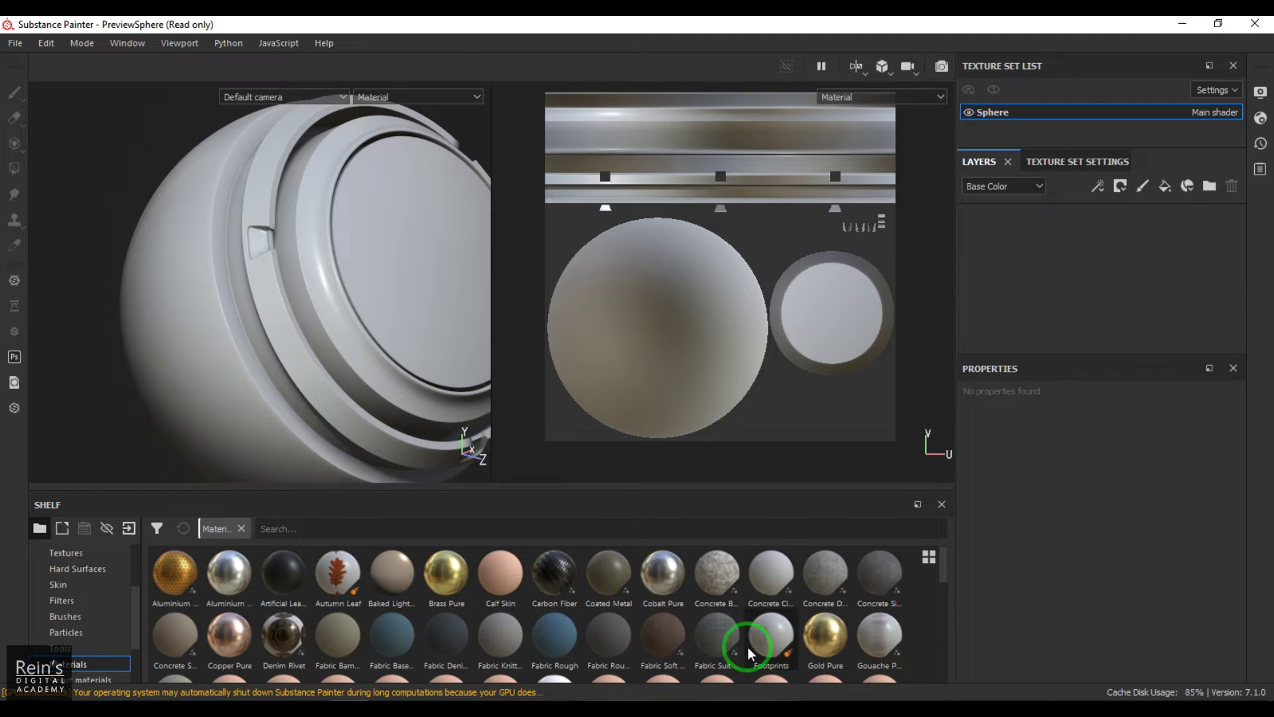
Add the Scarce Blood Leaks material to the sphere's empty layer stack and view its drips on the model
{"action": "scroll", "coordinate": [747, 644], "scroll_direction": "down", "scroll_amount": 3}
{"action": "scroll", "coordinate": [749, 643], "scroll_direction": "down", "scroll_amount": 2}
{"action": "scroll", "coordinate": [748, 643], "scroll_direction": "up", "scroll_amount": 2}
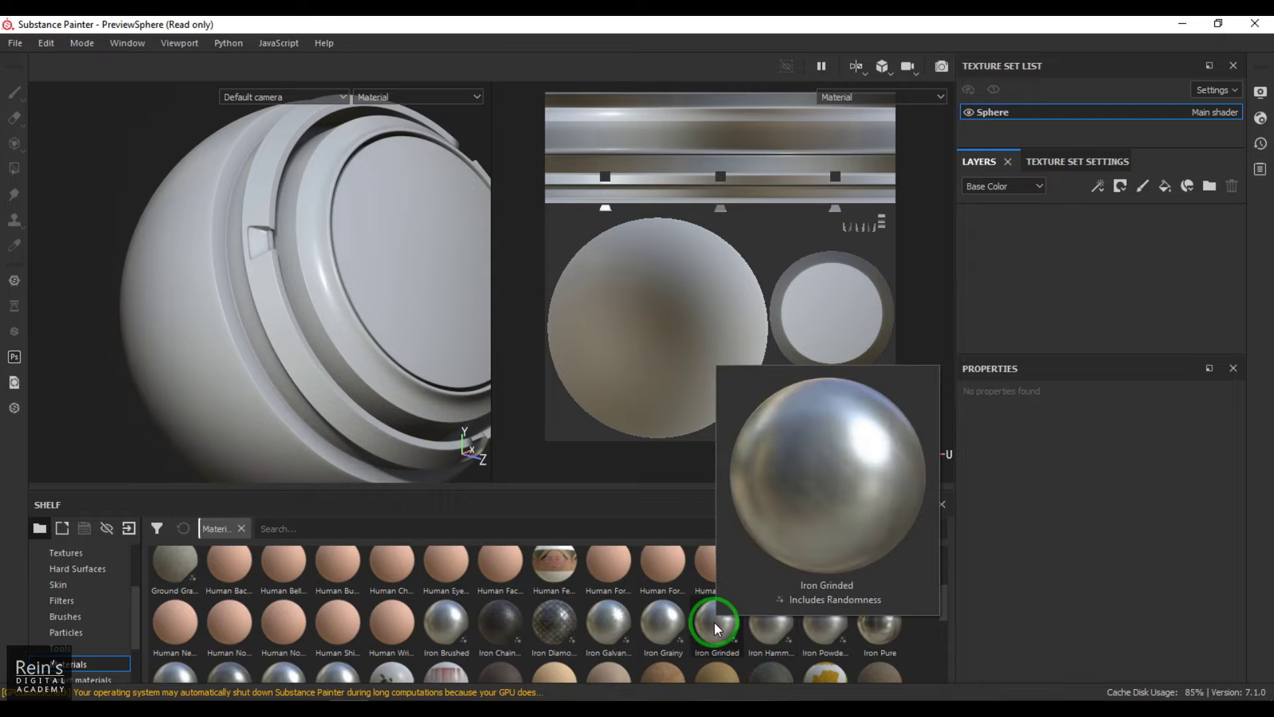
{"action": "scroll", "coordinate": [769, 633], "scroll_direction": "down", "scroll_amount": 2}
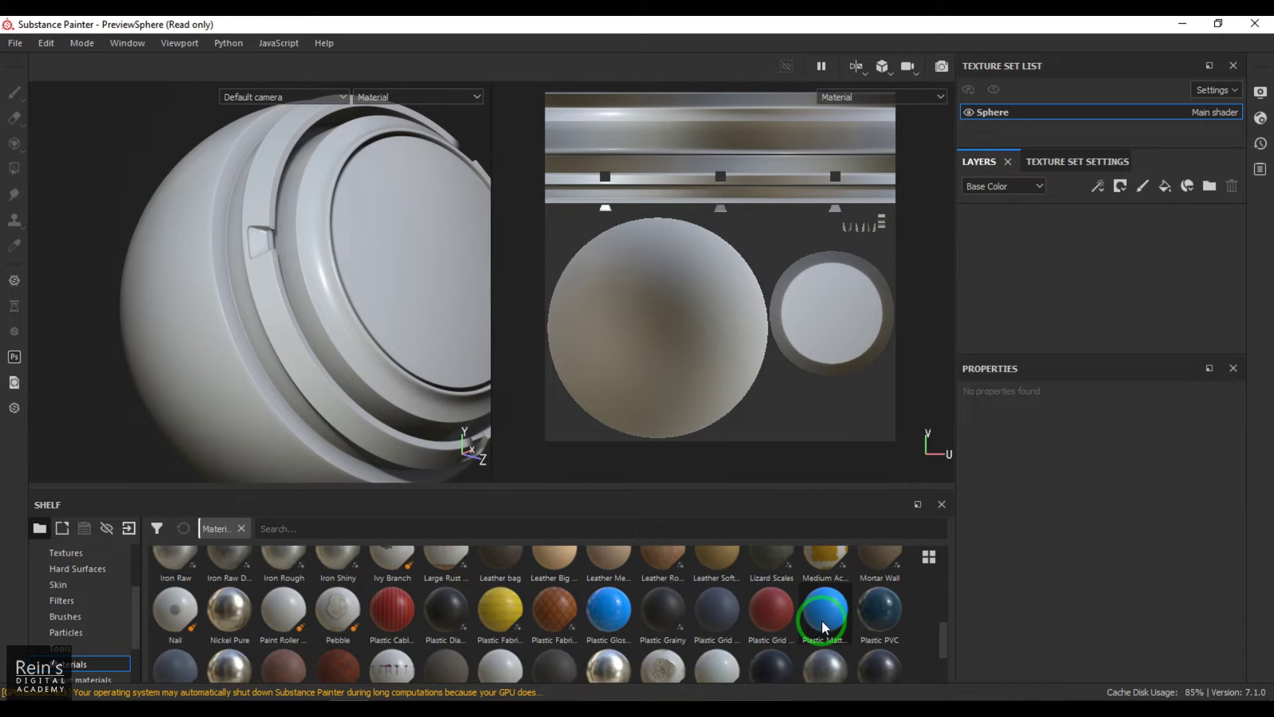
{"action": "mouse_move", "coordinate": [823, 623]}
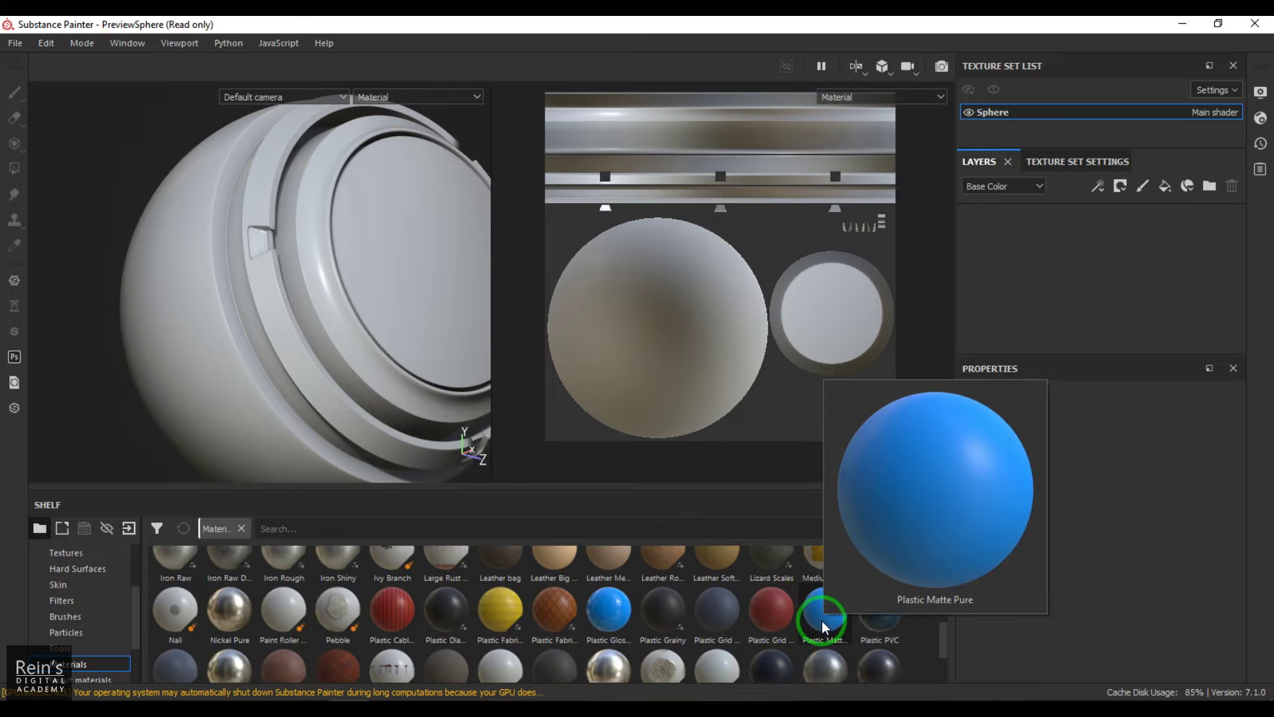
{"action": "left_click_drag", "start_coordinate": [391, 667], "coordinate": [1083, 244]}
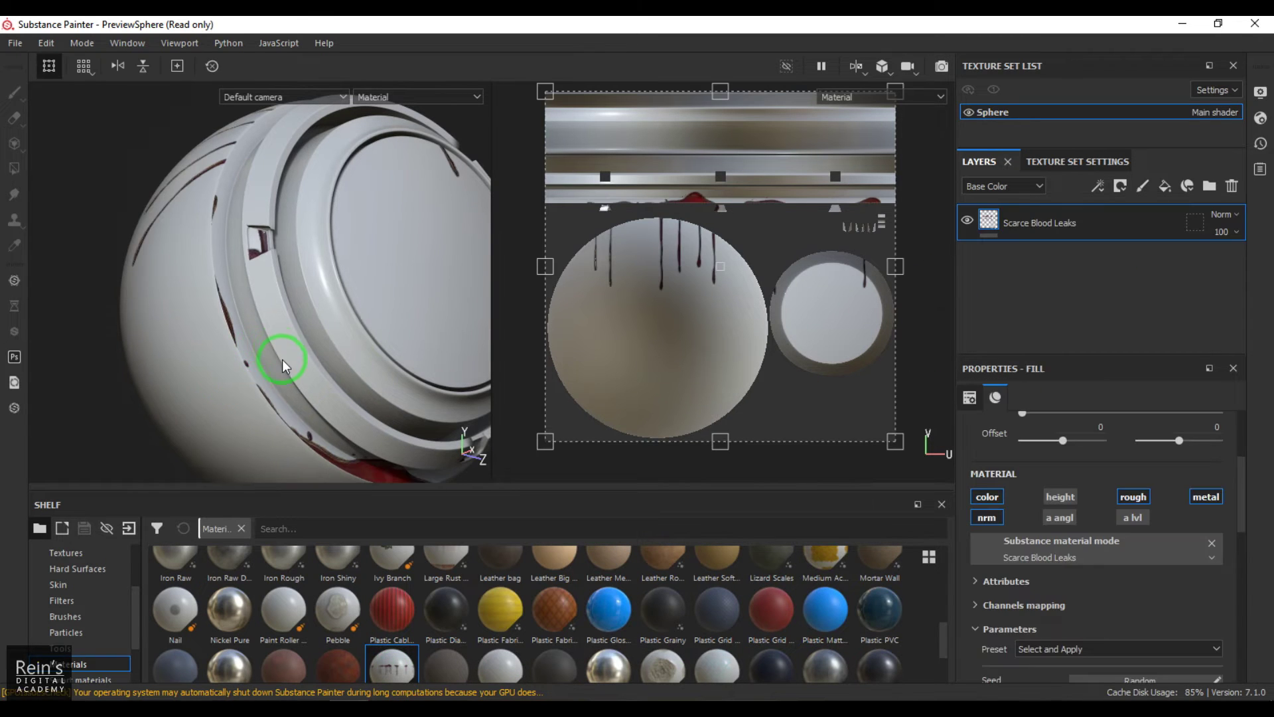
{"action": "left_click_drag", "start_coordinate": [257, 369], "coordinate": [344, 449], "text": "alt"}
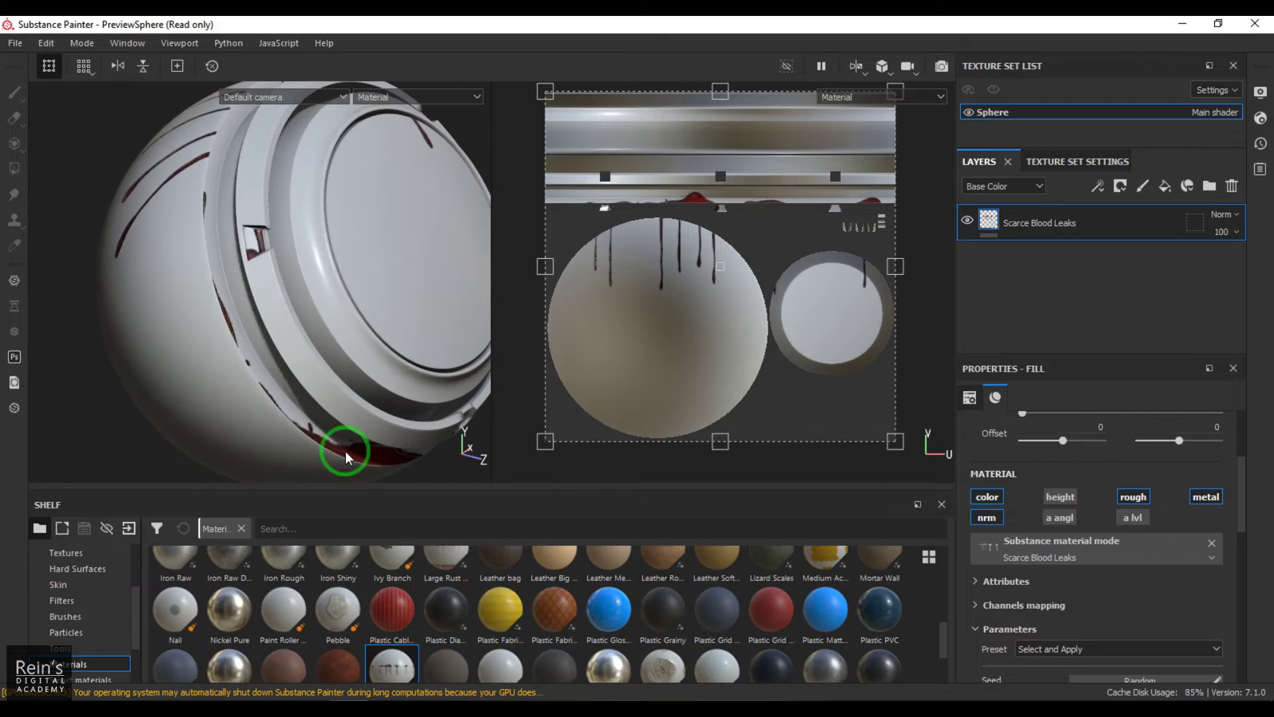
Replace the Scarce Blood Leaks layer with the Fabric Denim Washed Out smart material
{"action": "scroll", "coordinate": [666, 641], "scroll_direction": "down", "scroll_amount": 1}
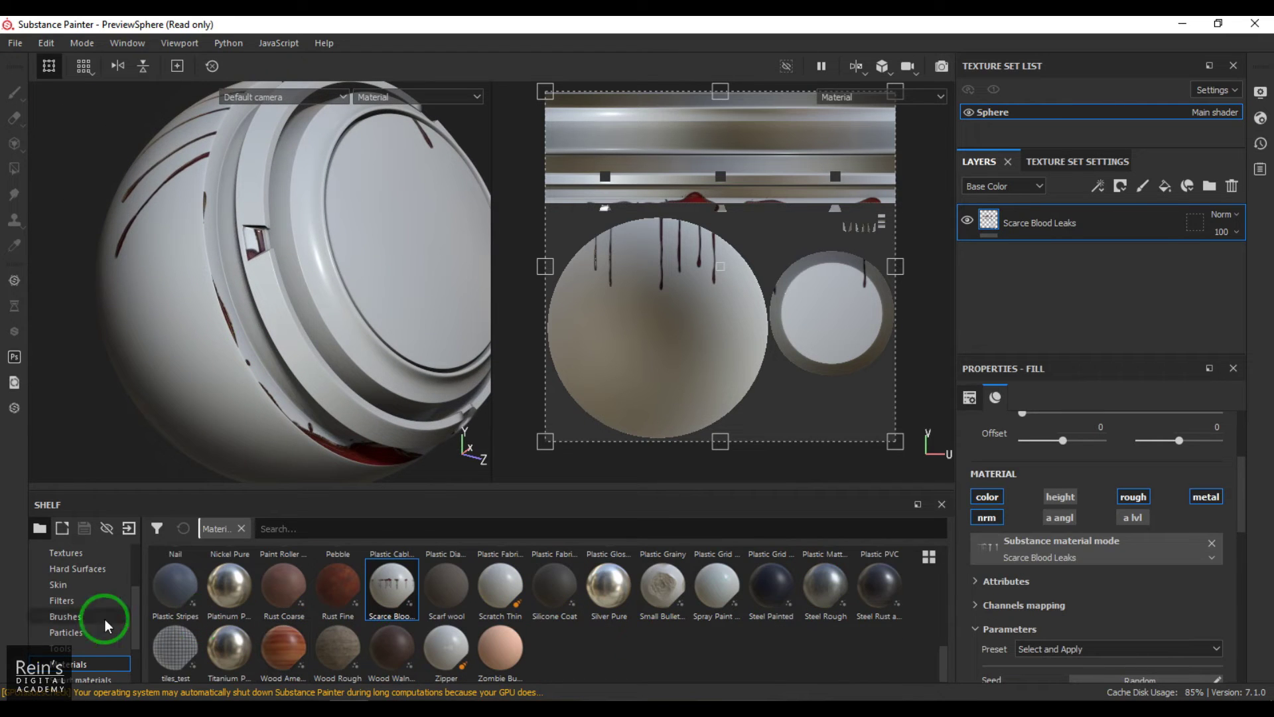
{"action": "scroll", "coordinate": [105, 619], "scroll_direction": "down", "scroll_amount": 1}
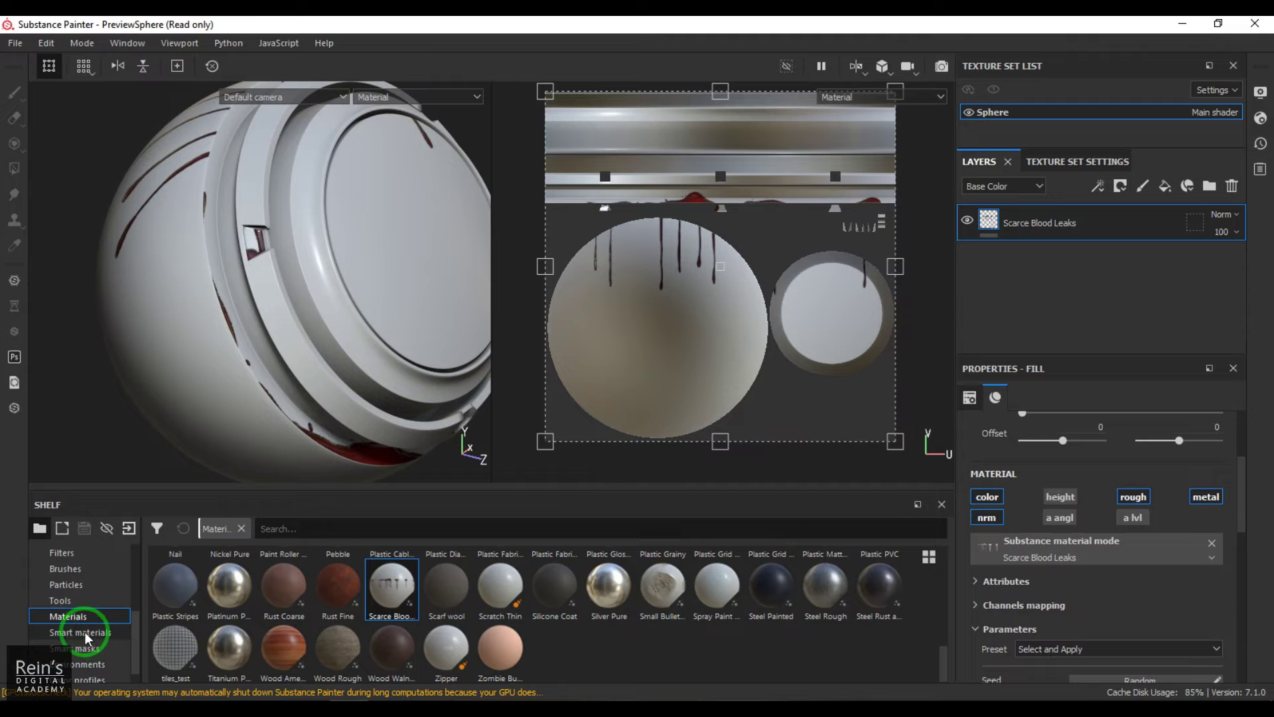
{"action": "left_click", "coordinate": [56, 629]}
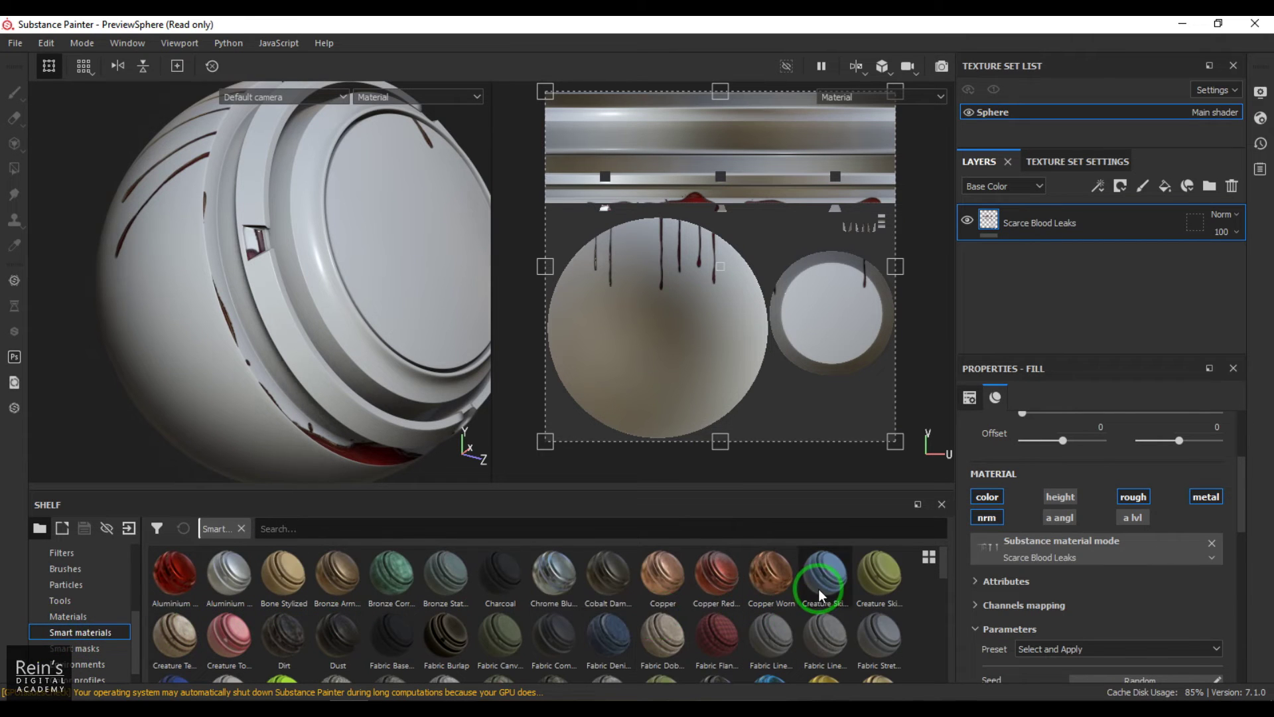
{"action": "scroll", "coordinate": [633, 648], "scroll_direction": "down", "scroll_amount": 2}
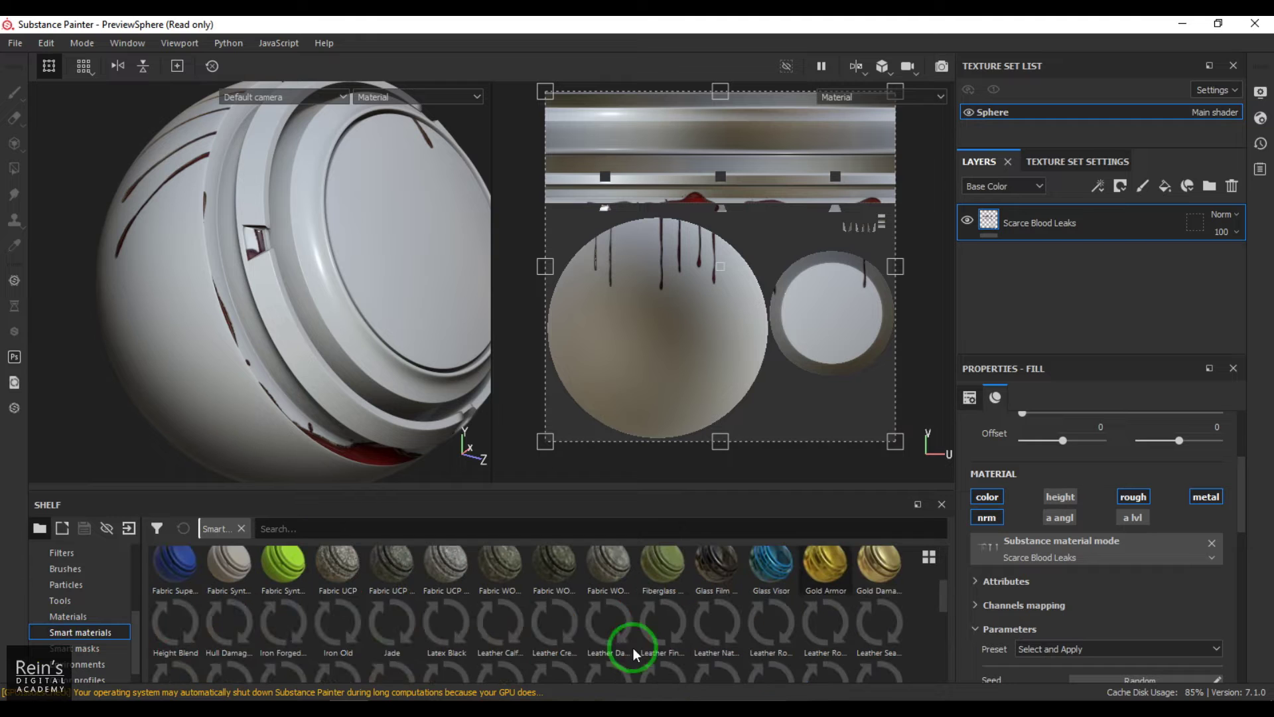
{"action": "scroll", "coordinate": [628, 635], "scroll_direction": "up", "scroll_amount": 2}
{"action": "left_click_drag", "start_coordinate": [628, 634], "coordinate": [1032, 221]}
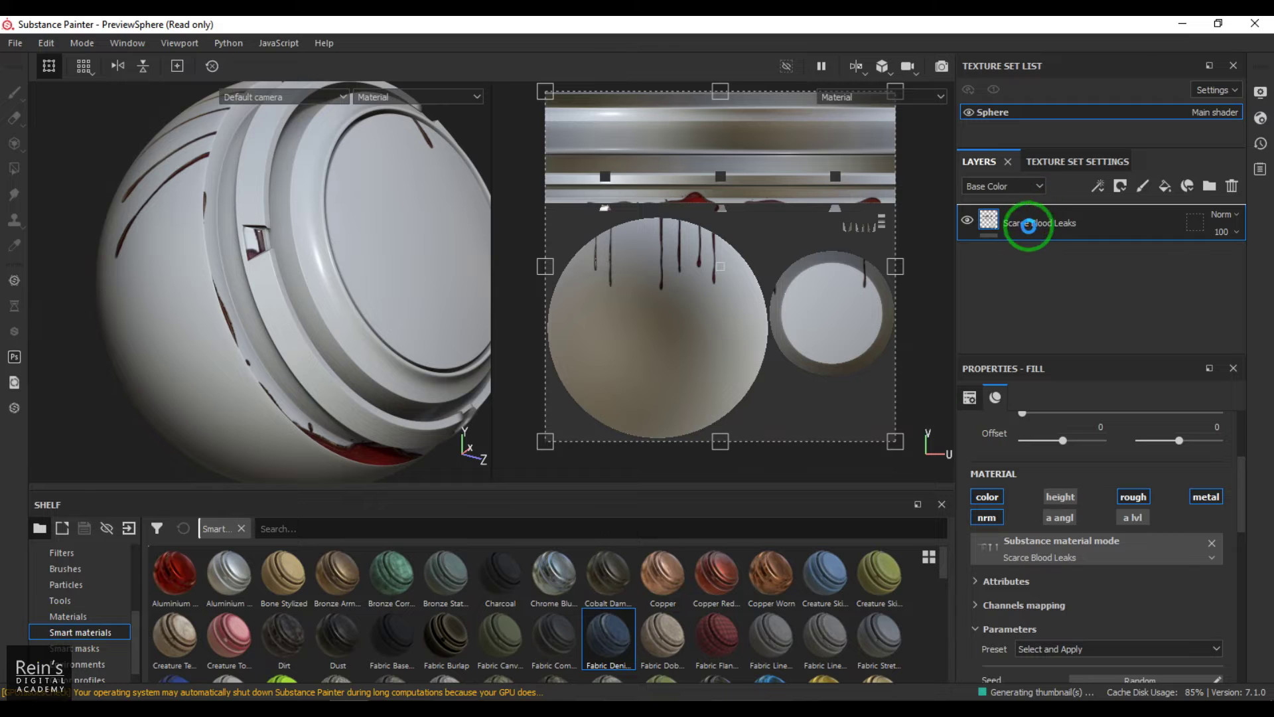
{"action": "left_click", "coordinate": [1025, 265]}
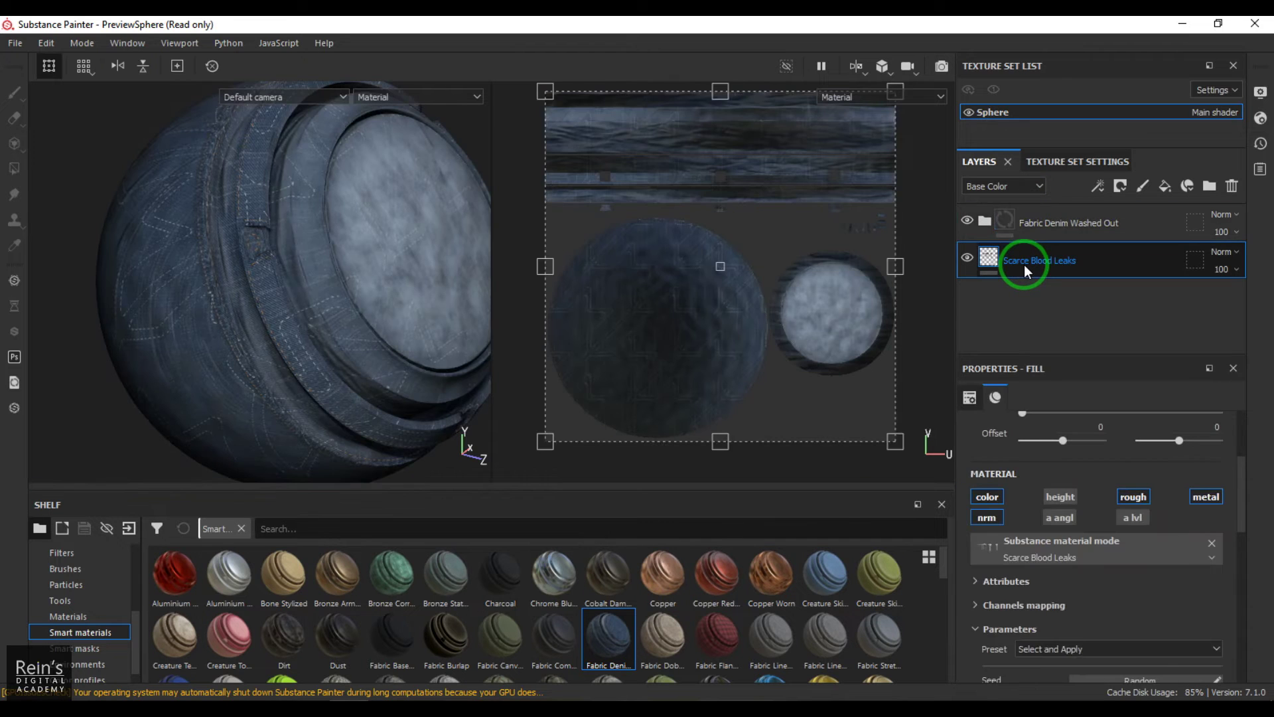
{"action": "key", "text": "Delete"}
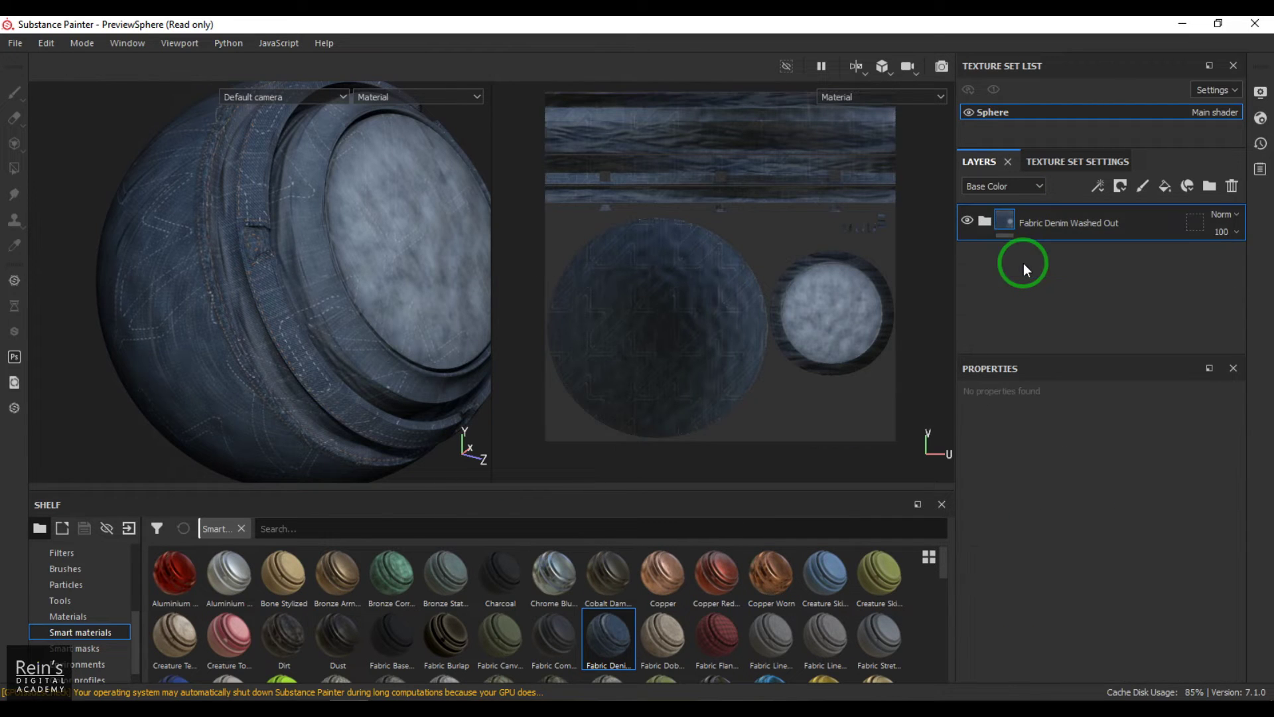
Search the smart materials for "metal" and replace the Fabric Denim Washed Out layer with Steel Painted Worn
{"action": "left_click", "coordinate": [382, 525]}
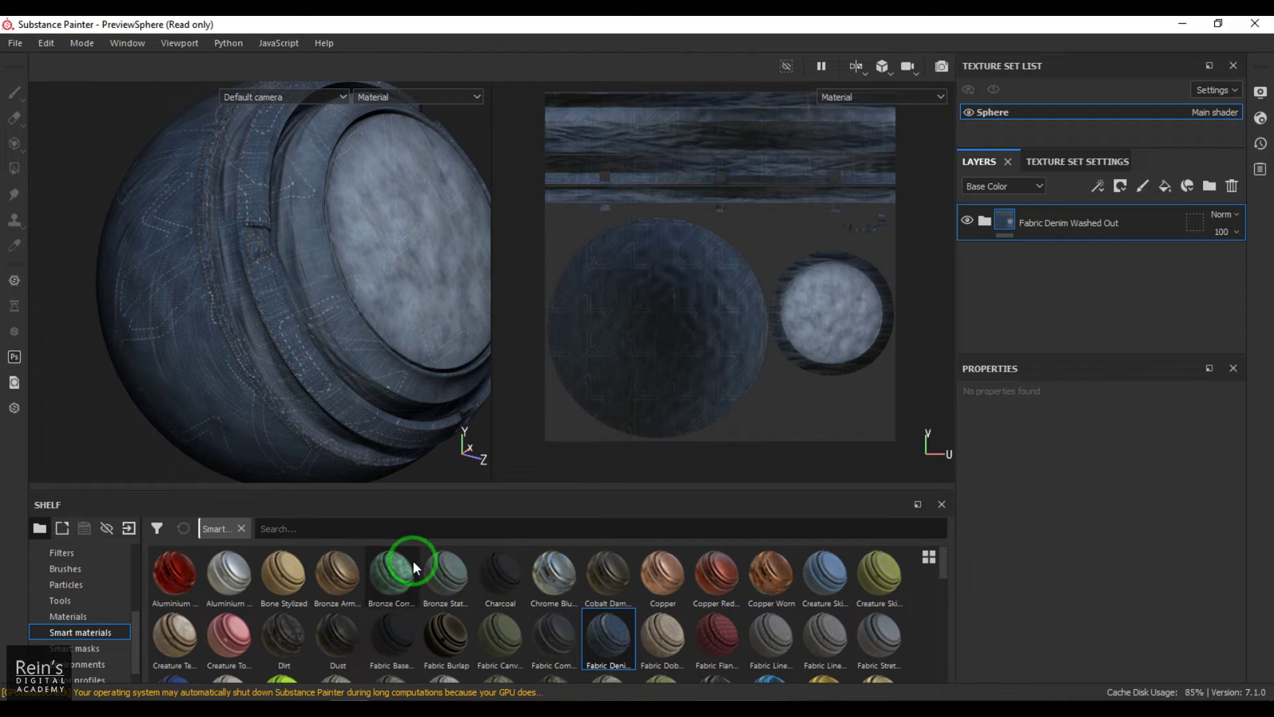
{"action": "type", "text": "me"}
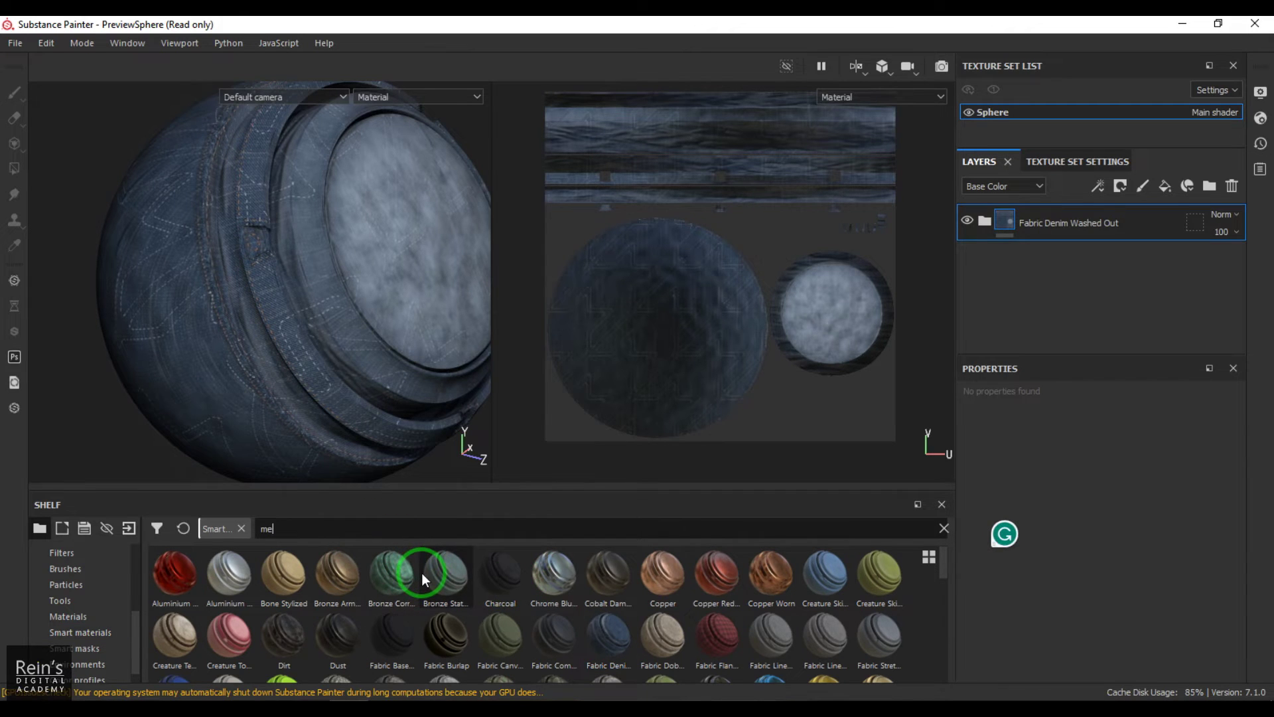
{"action": "type", "text": "tal"}
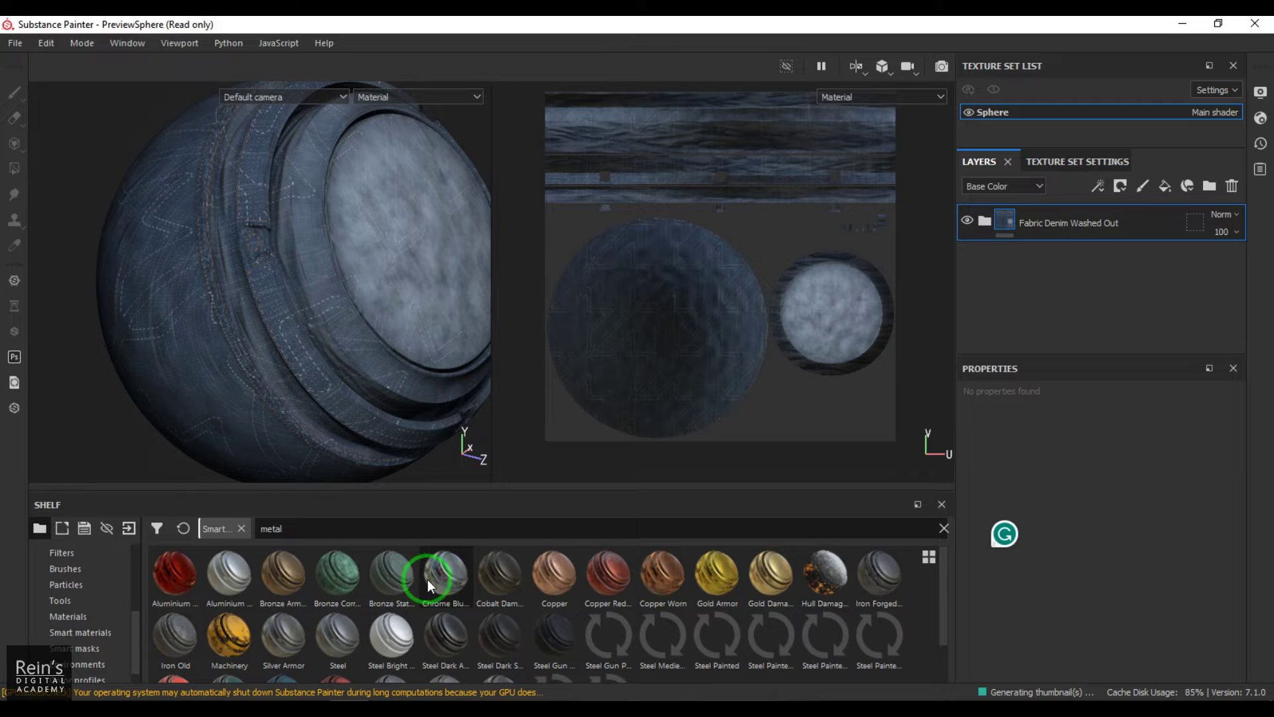
{"action": "scroll", "coordinate": [415, 655], "scroll_direction": "down", "scroll_amount": 1}
{"action": "mouse_move", "coordinate": [336, 650]}
{"action": "left_mouse_down"}
{"action": "mouse_move", "coordinate": [1112, 218]}
{"action": "mouse_move", "coordinate": [1101, 207]}
{"action": "mouse_move", "coordinate": [1098, 221]}
{"action": "left_mouse_up"}
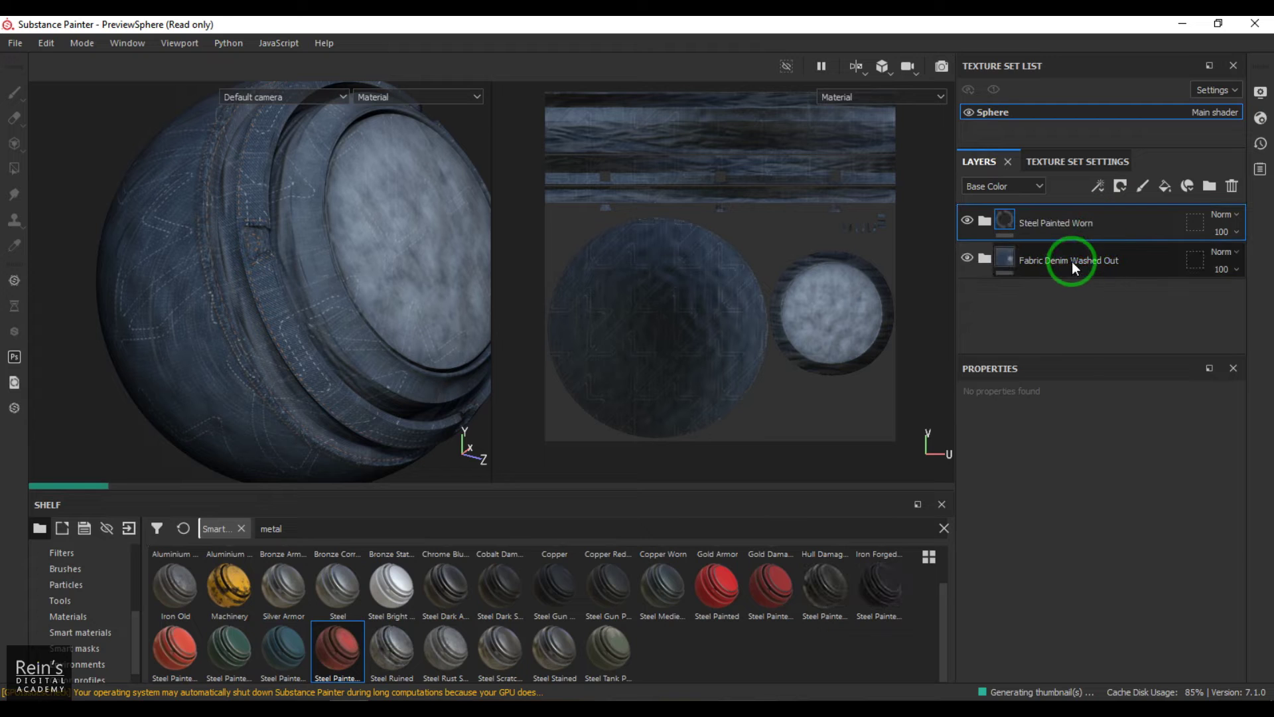
{"action": "left_click", "coordinate": [1071, 262]}
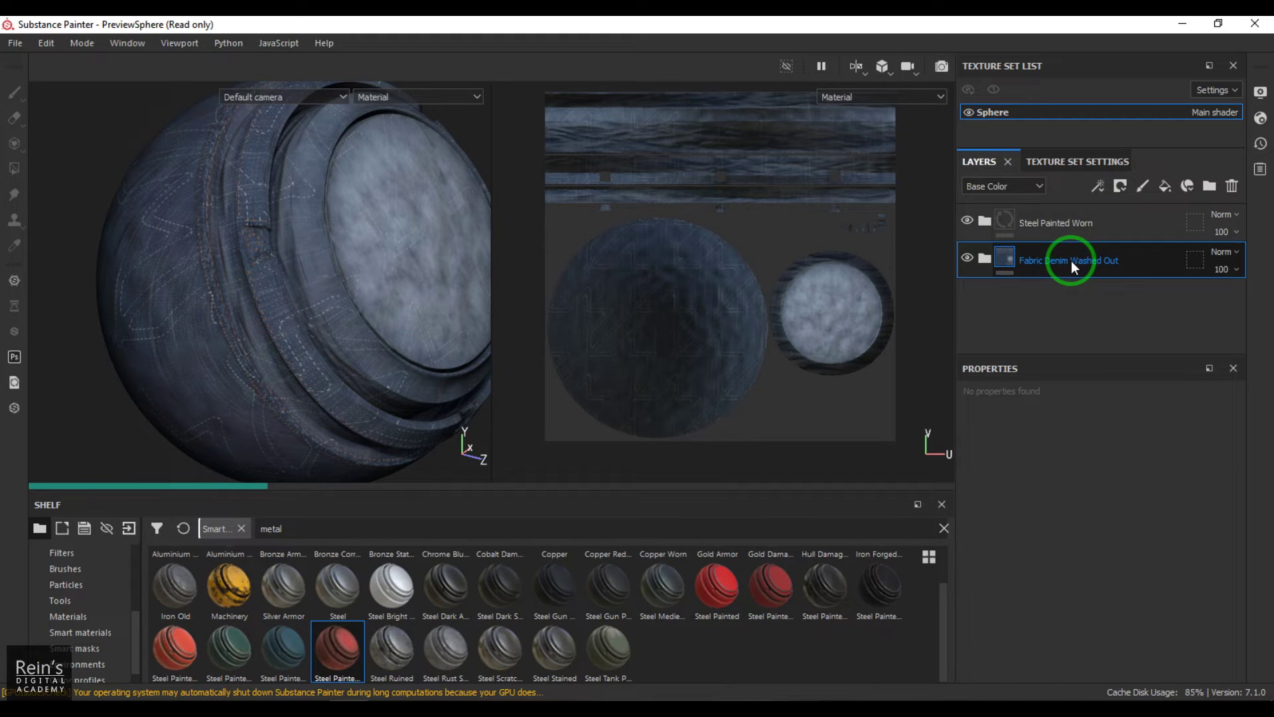
{"action": "key", "text": "Delete"}
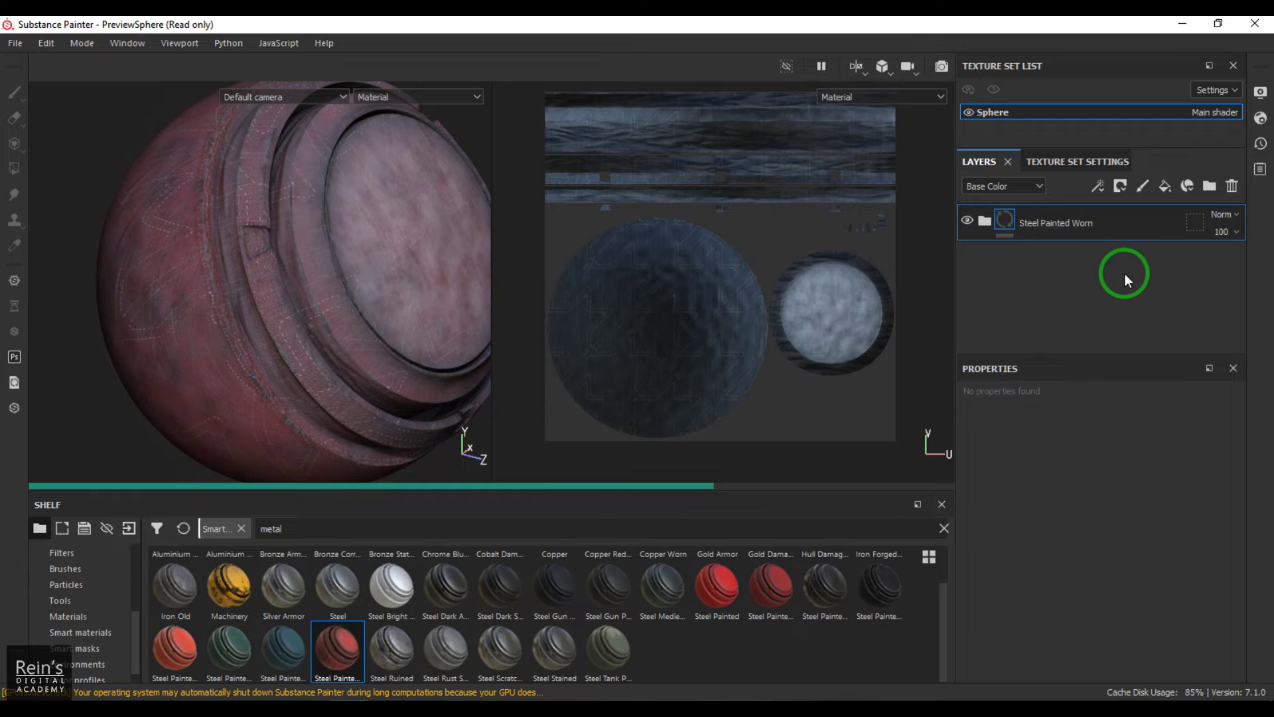
{"action": "mouse_move", "coordinate": [273, 328]}
{"action": "left_mouse_down", "text": "alt"}
{"action": "mouse_move", "coordinate": [208, 290]}
{"action": "mouse_move", "coordinate": [392, 264]}
{"action": "mouse_move", "coordinate": [256, 270]}
{"action": "mouse_move", "coordinate": [380, 273]}
{"action": "mouse_move", "coordinate": [398, 324]}
{"action": "mouse_move", "coordinate": [279, 330]}
{"action": "mouse_move", "coordinate": [356, 335]}
{"action": "mouse_move", "coordinate": [199, 299]}
{"action": "mouse_move", "coordinate": [412, 293]}
{"action": "mouse_move", "coordinate": [287, 292]}
{"action": "mouse_move", "coordinate": [328, 303]}
{"action": "mouse_move", "coordinate": [296, 290]}
{"action": "mouse_move", "coordinate": [242, 317]}
{"action": "mouse_move", "coordinate": [297, 304]}
{"action": "mouse_move", "coordinate": [284, 297]}
{"action": "mouse_move", "coordinate": [299, 275]}
{"action": "mouse_move", "coordinate": [265, 308]}
{"action": "mouse_move", "coordinate": [339, 191]}
{"action": "left_mouse_up", "text": "alt"}
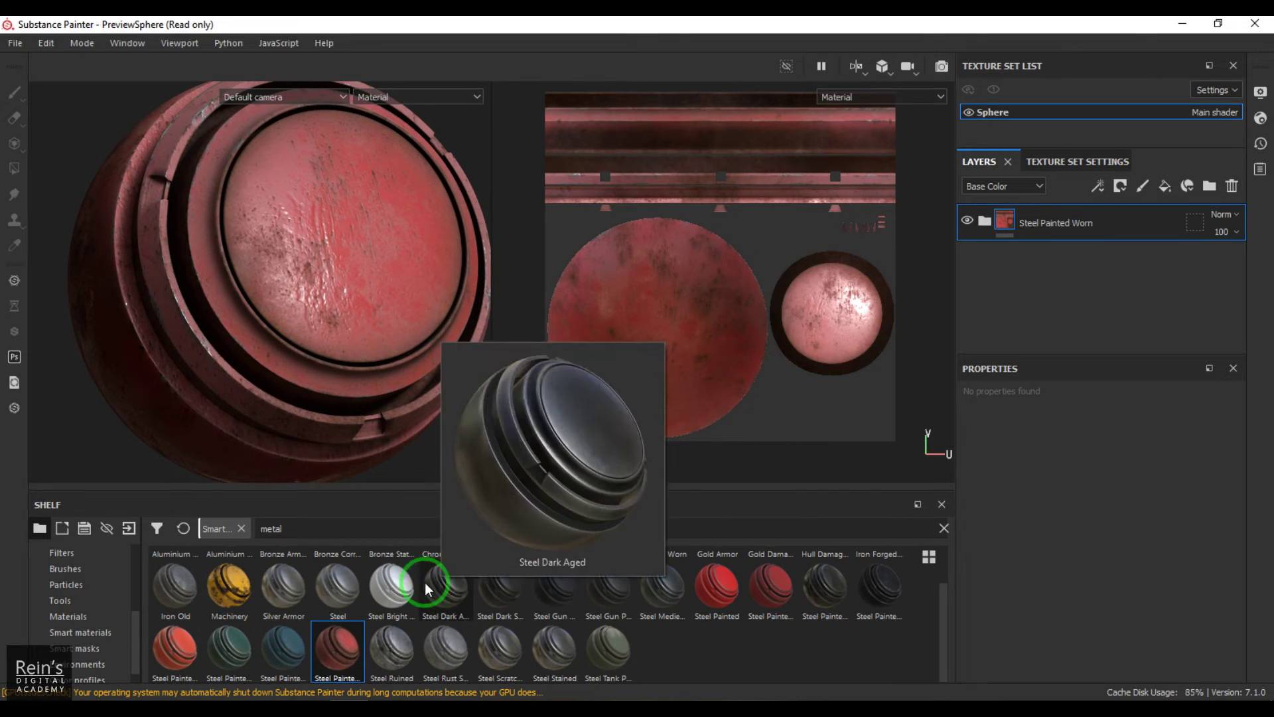
Add the Machinery smart material above the Steel Painted Worn layer and view it around the sphere
{"action": "mouse_move", "coordinate": [233, 583]}
{"action": "left_mouse_down"}
{"action": "mouse_move", "coordinate": [994, 254]}
{"action": "mouse_move", "coordinate": [1016, 209]}
{"action": "left_mouse_up"}
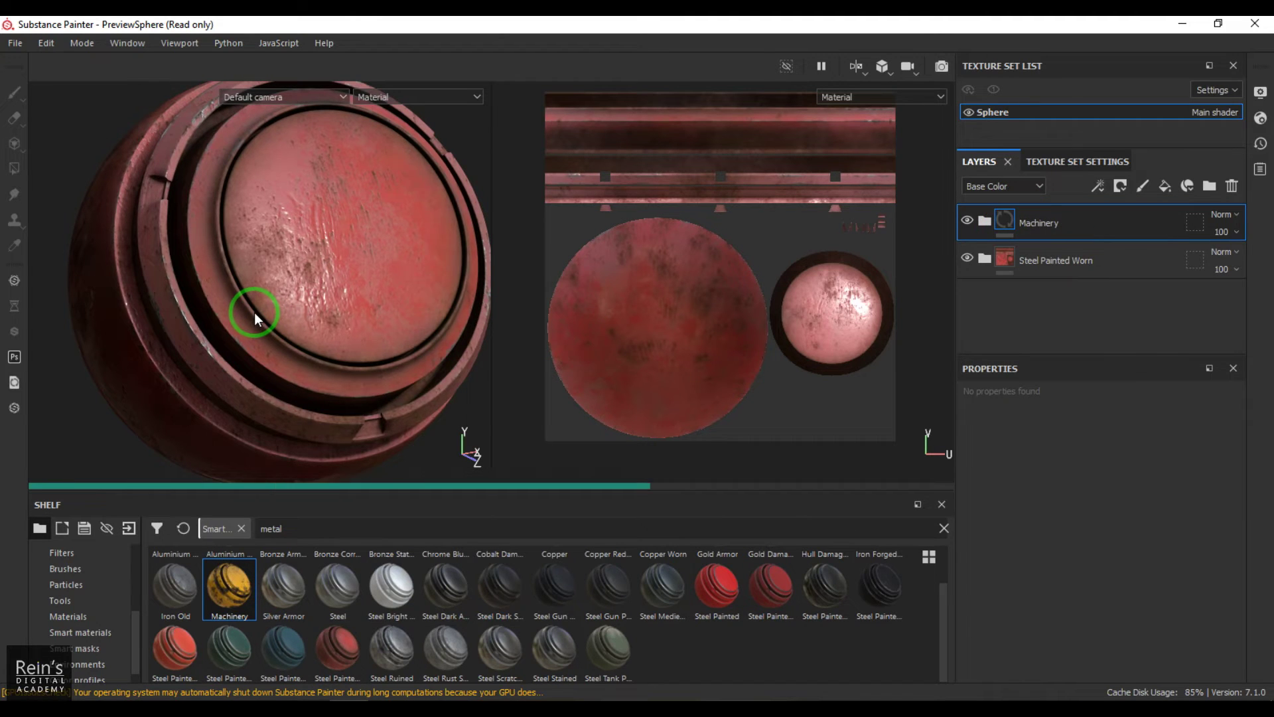
{"action": "left_click_drag", "start_coordinate": [258, 349], "coordinate": [322, 351], "text": "alt"}
{"action": "middle_click_drag", "start_coordinate": [321, 351], "coordinate": [377, 316], "text": "alt"}
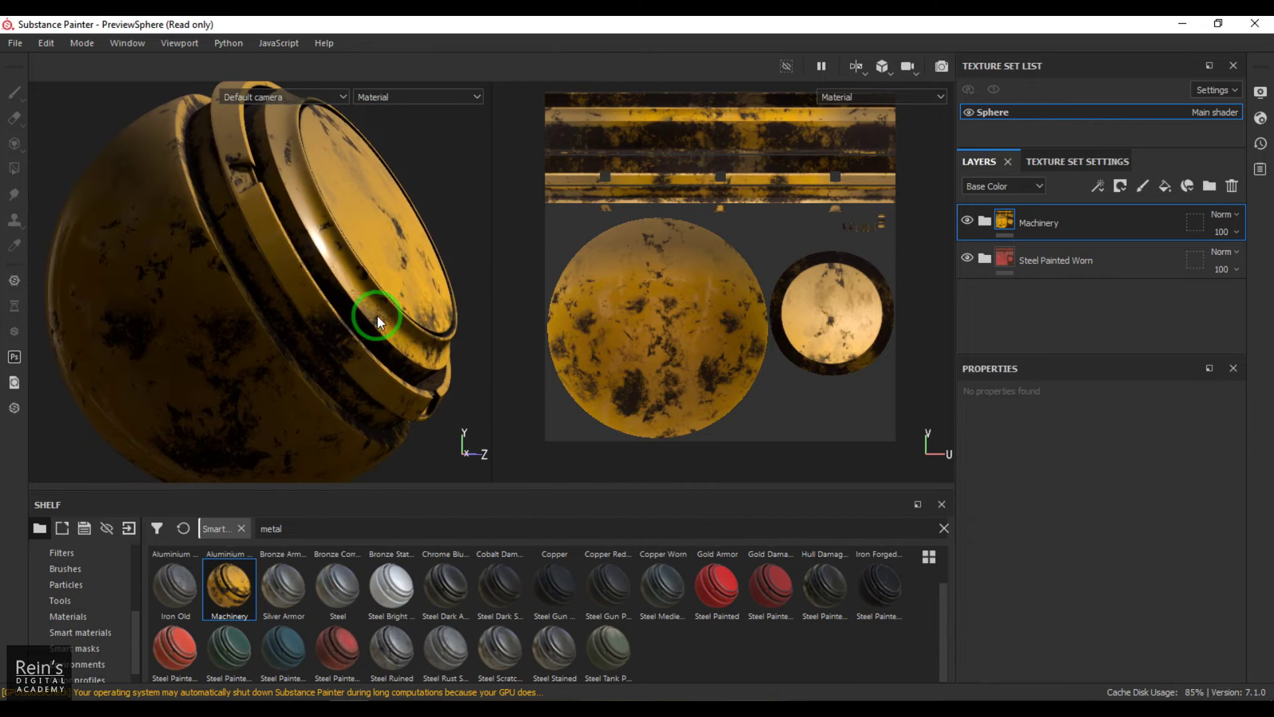
{"action": "left_click_drag", "start_coordinate": [376, 316], "coordinate": [336, 317], "text": "alt"}
{"action": "mouse_move", "coordinate": [416, 300]}
{"action": "right_mouse_down", "text": "shift"}
{"action": "mouse_move", "coordinate": [317, 312]}
{"action": "mouse_move", "coordinate": [383, 323]}
{"action": "right_mouse_up", "text": "shift"}
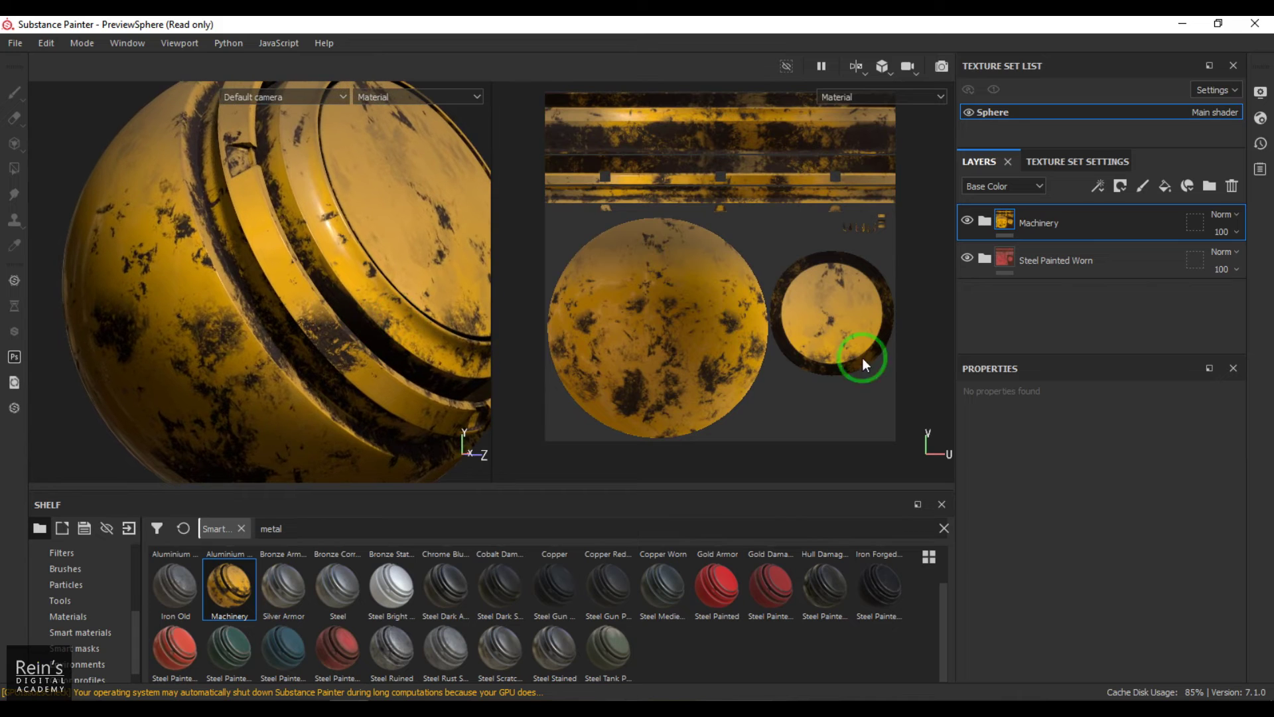
Add a black mask with a paint effect to the Machinery layer
{"action": "left_click", "coordinate": [1120, 188]}
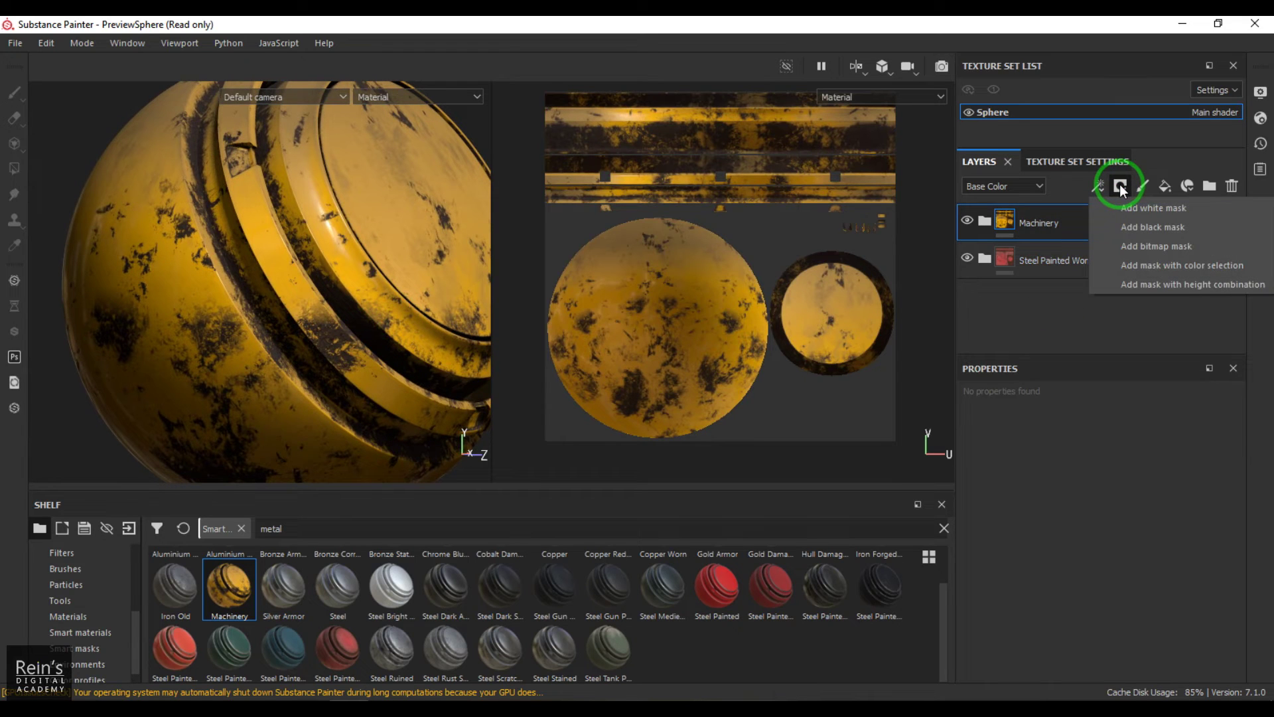
{"action": "left_click", "coordinate": [1148, 231]}
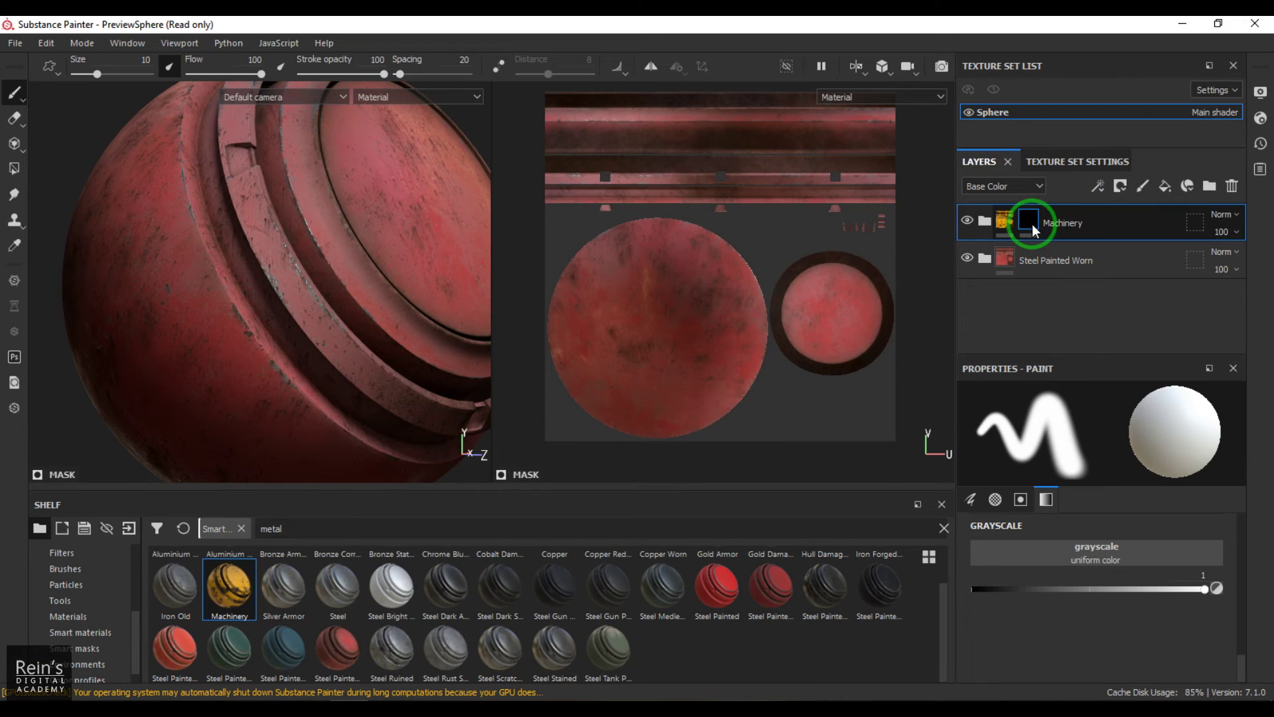
{"action": "left_click", "coordinate": [1099, 188]}
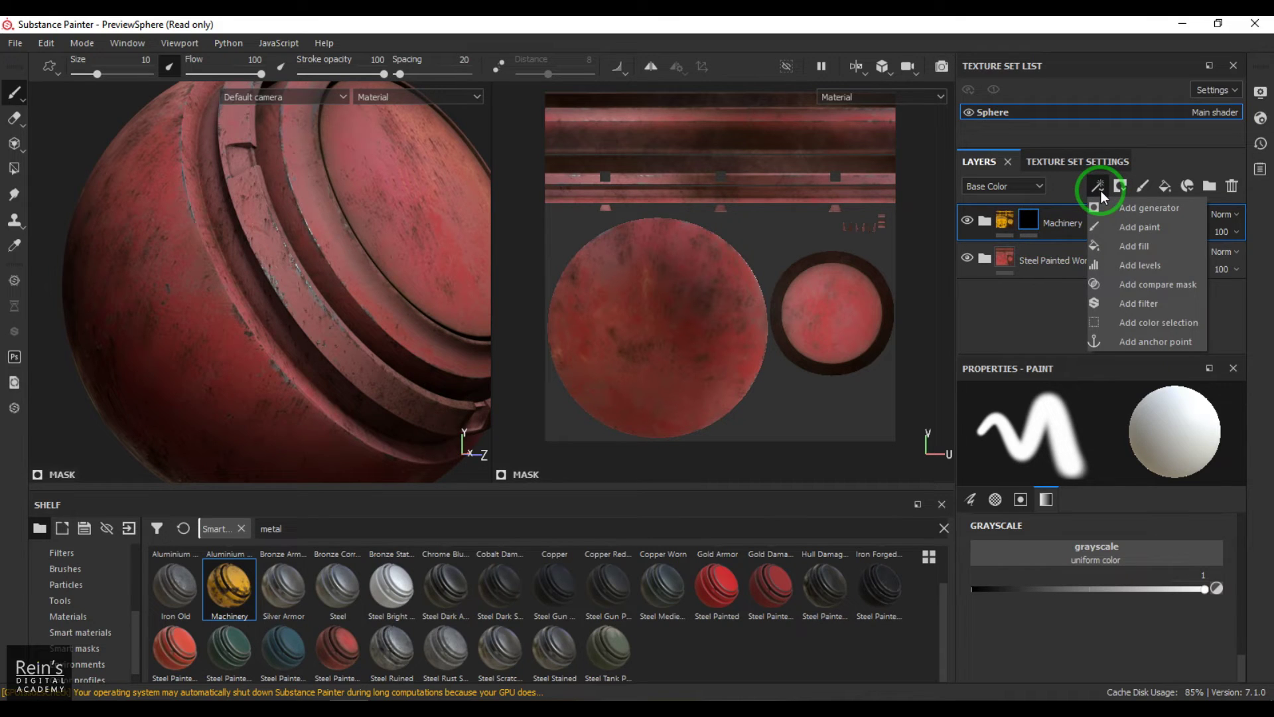
{"action": "left_click", "coordinate": [1136, 228]}
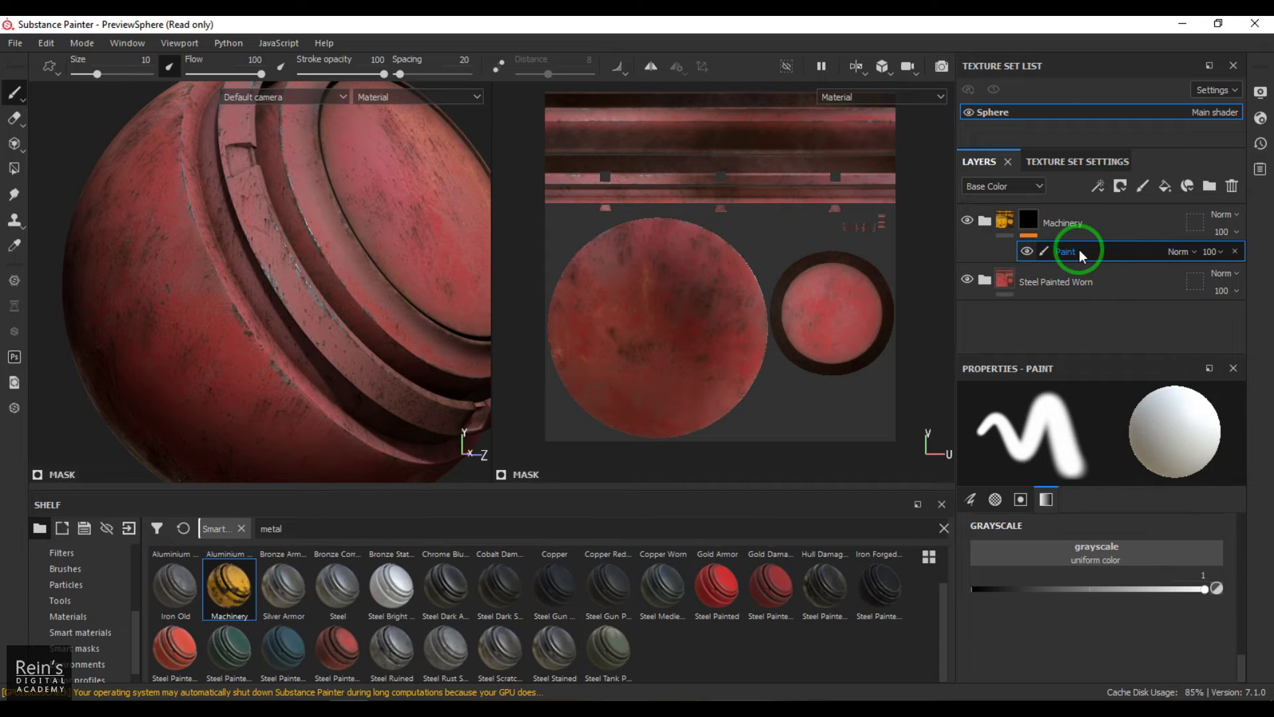
Using Polygon Fill in UV chunk mode with colour 1, fill the sphere's inner ring bands and notched ring in the Machinery mask
{"action": "left_click", "coordinate": [14, 169]}
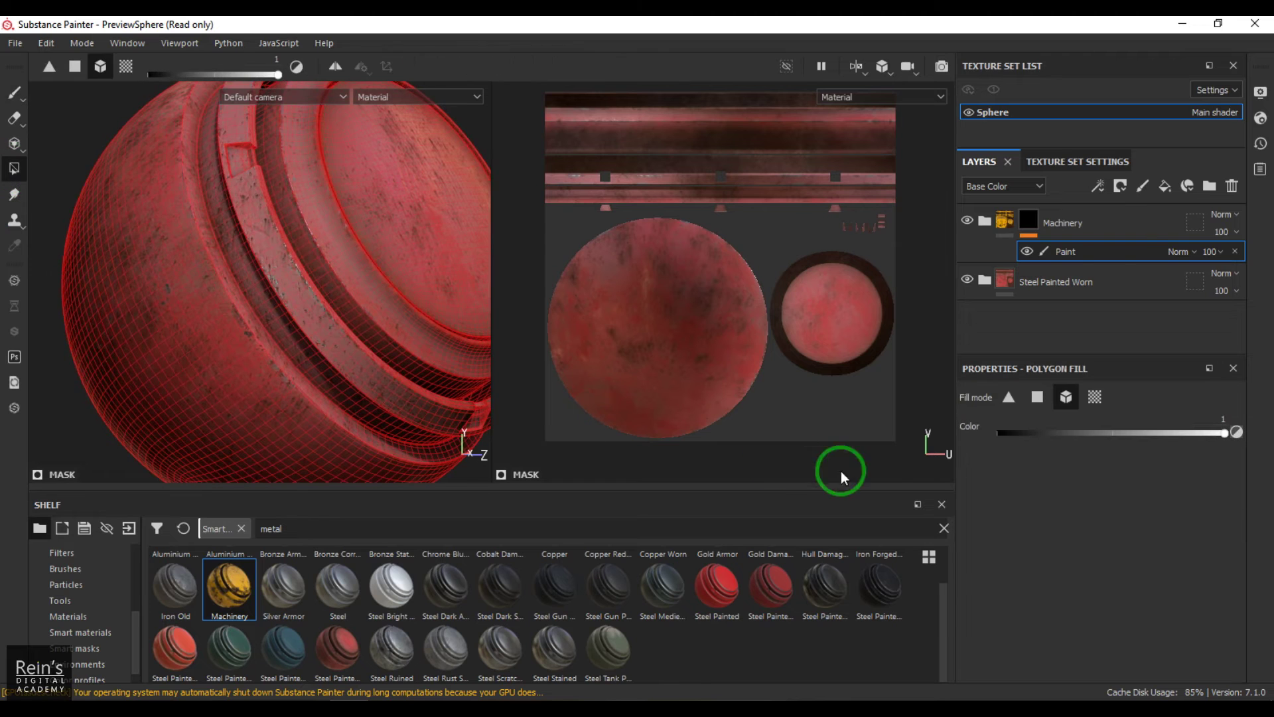
{"action": "left_click", "coordinate": [1094, 398]}
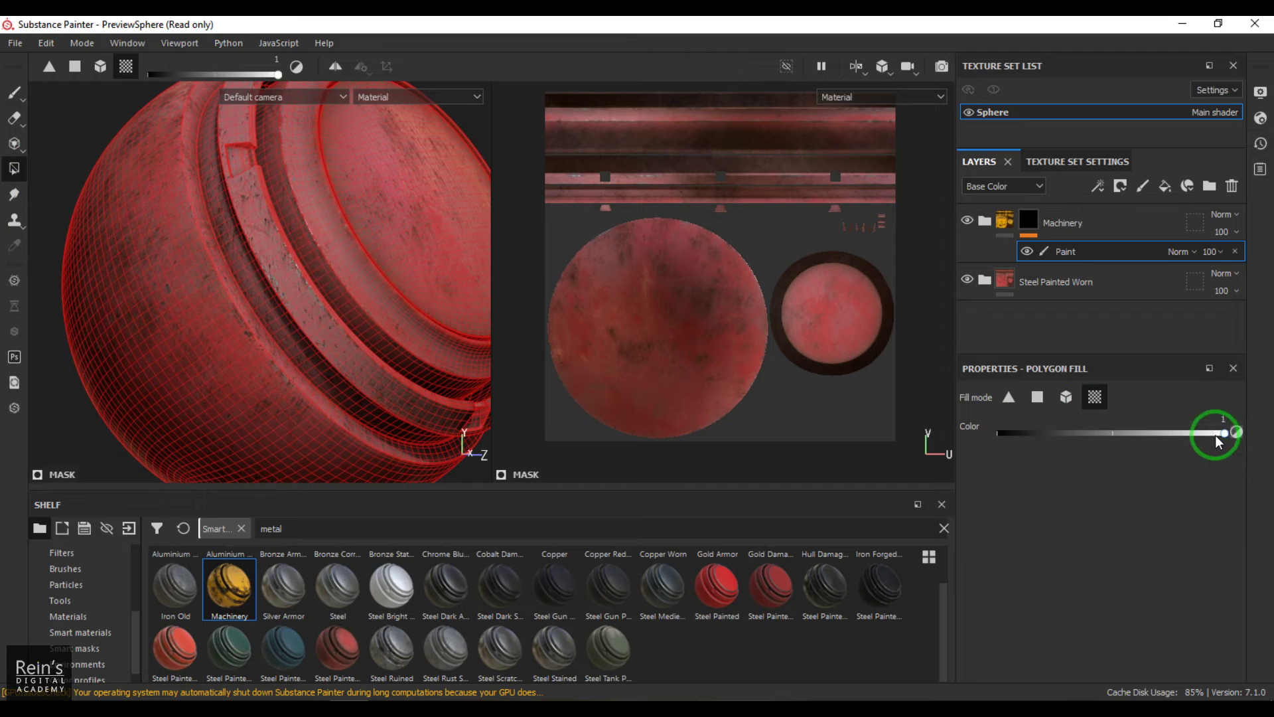
{"action": "left_click_drag", "start_coordinate": [1221, 433], "coordinate": [1021, 437]}
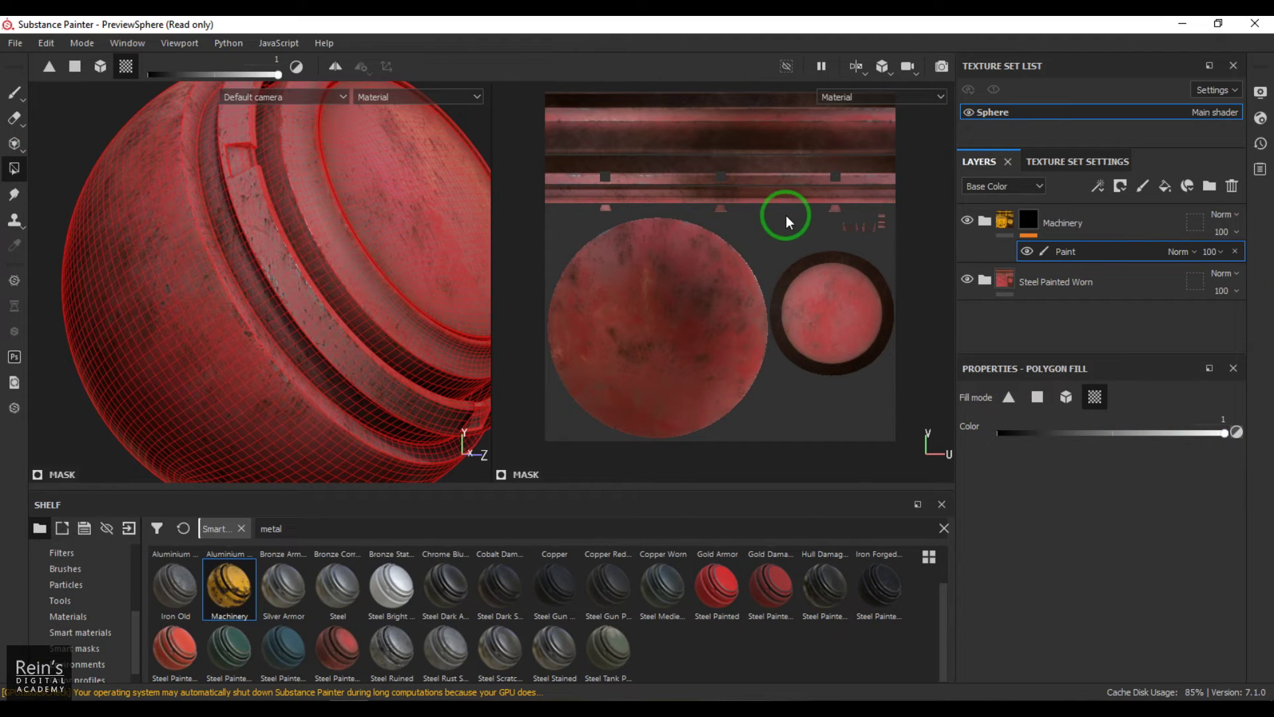
{"action": "middle_click_drag", "start_coordinate": [788, 219], "coordinate": [751, 270], "text": "alt"}
{"action": "left_click_drag", "start_coordinate": [371, 251], "coordinate": [191, 294], "text": "alt"}
{"action": "left_click", "coordinate": [308, 267]}
{"action": "left_click", "coordinate": [192, 292]}
{"action": "middle_click_drag", "start_coordinate": [254, 298], "coordinate": [336, 316], "text": "alt"}
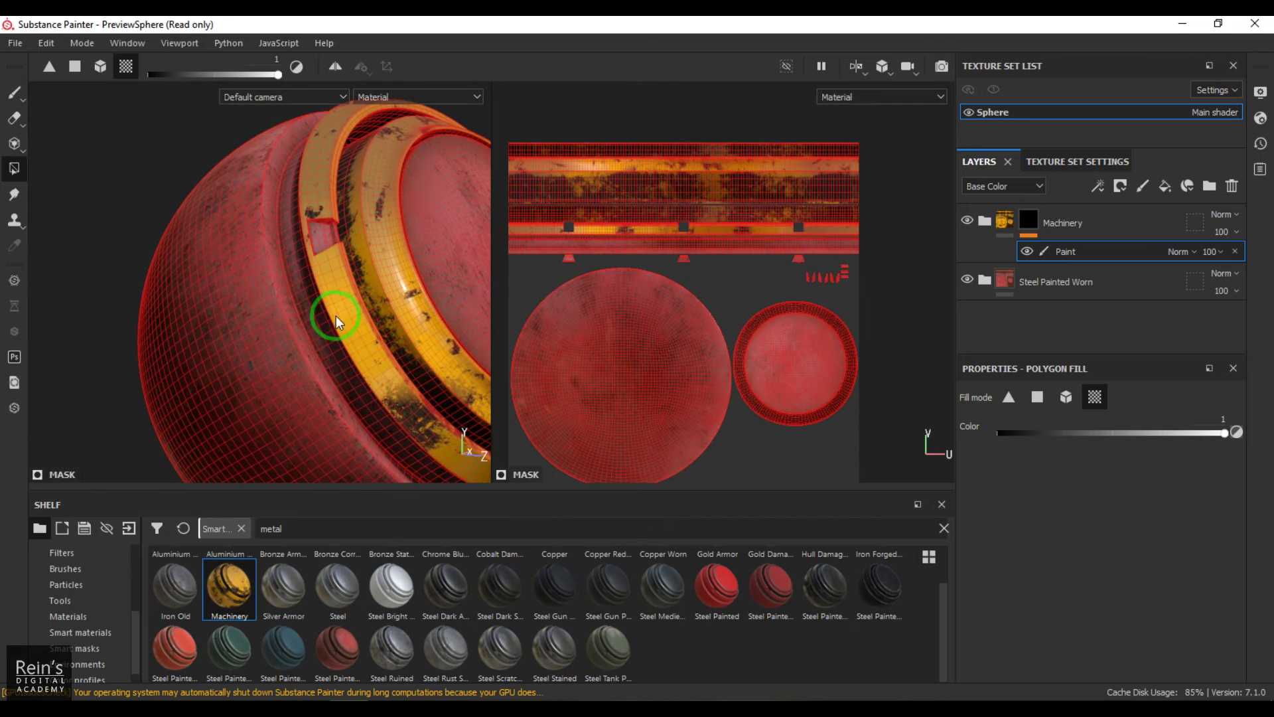
Try filling the outer band in place of the notched ring, and return the mask fill to the notched ring
{"action": "key", "text": "ctrl+z"}
{"action": "left_click", "coordinate": [299, 299]}
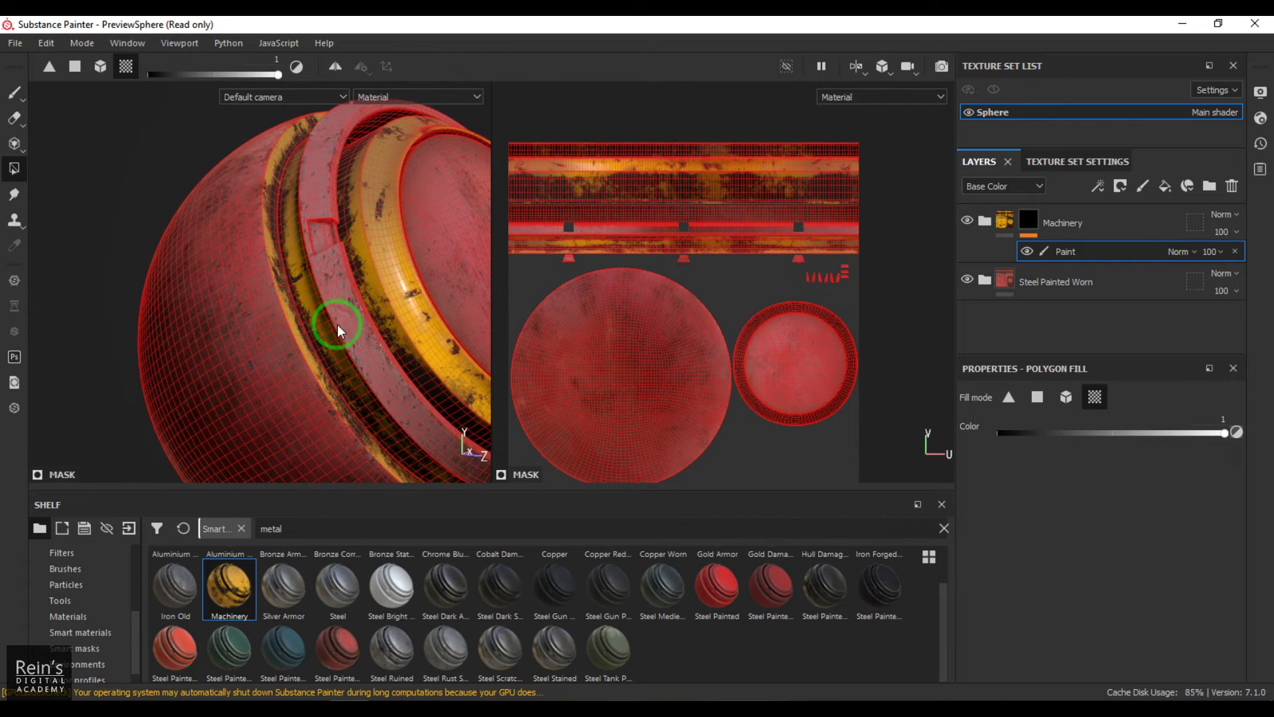
{"action": "mouse_move", "coordinate": [337, 324]}
{"action": "left_mouse_down", "text": "alt"}
{"action": "mouse_move", "coordinate": [359, 348]}
{"action": "mouse_move", "coordinate": [351, 327]}
{"action": "left_mouse_up", "text": "alt"}
{"action": "scroll", "coordinate": [352, 325], "scroll_direction": "up", "scroll_amount": 5}
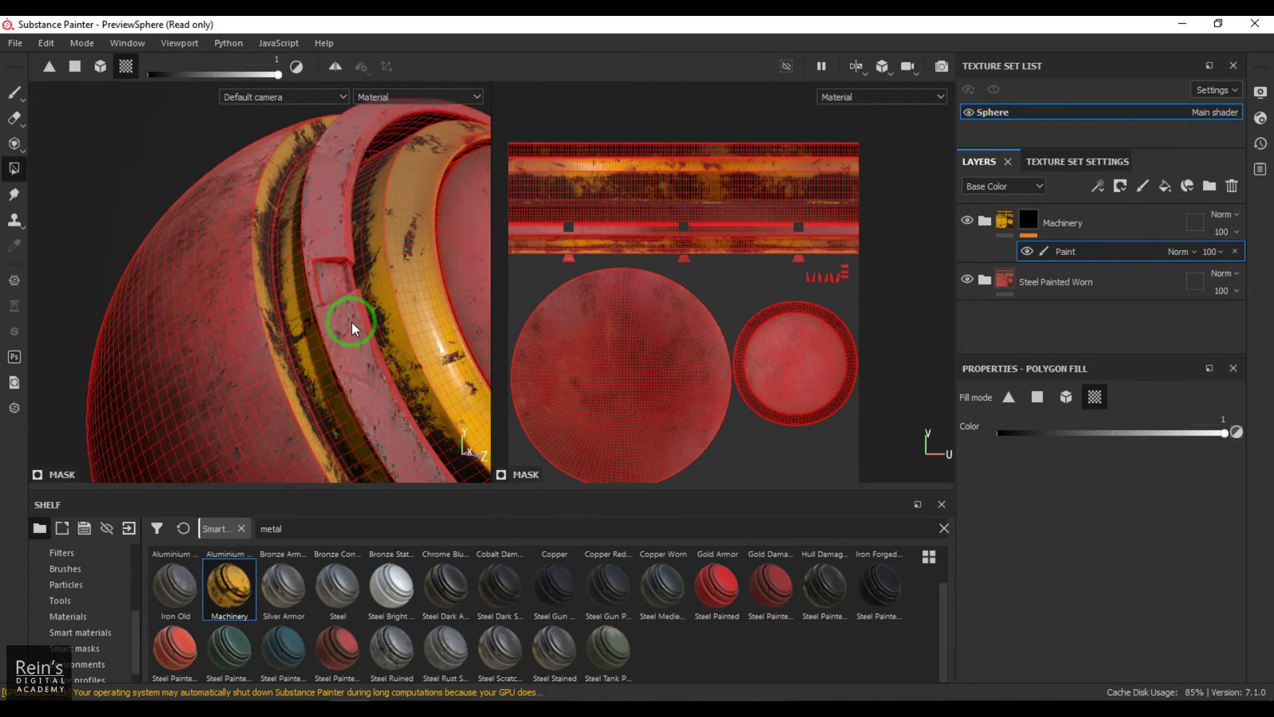
{"action": "left_click", "coordinate": [344, 316]}
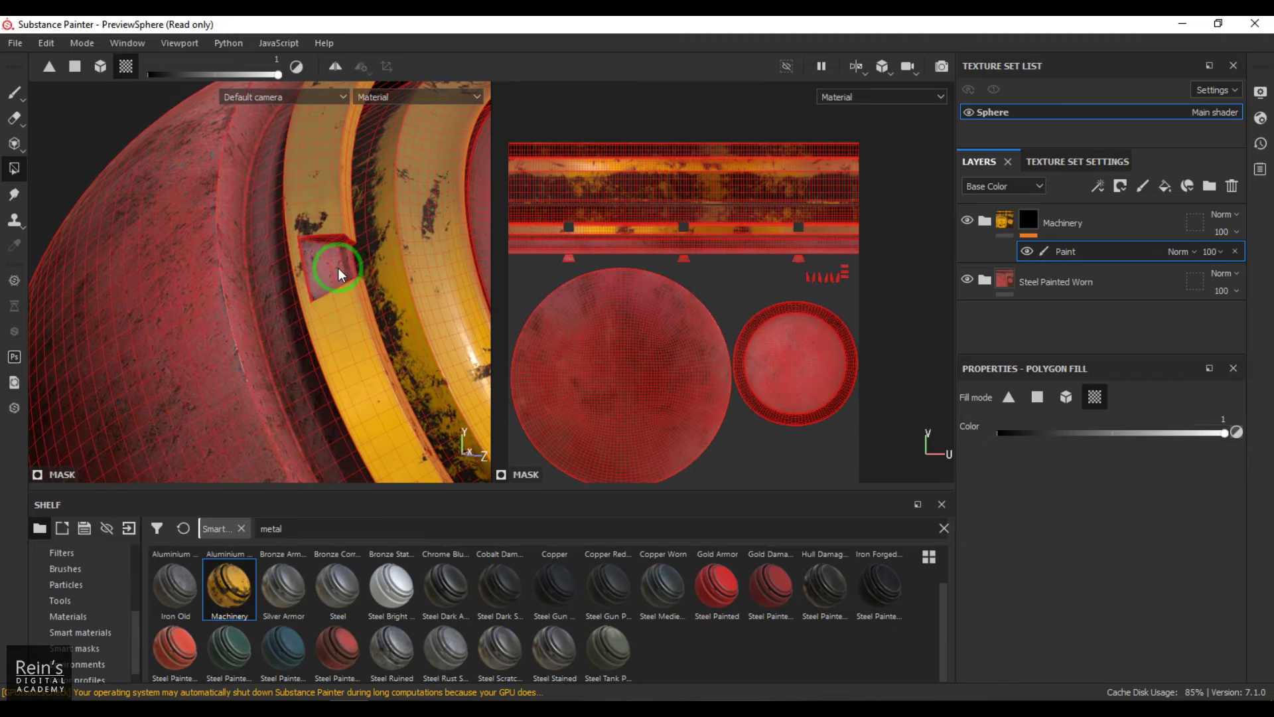
Fill the six small bracket-shaped UV islands and the three small rectangular ones beside them in the Machinery mask
{"action": "scroll", "coordinate": [829, 285], "scroll_direction": "up", "scroll_amount": 4}
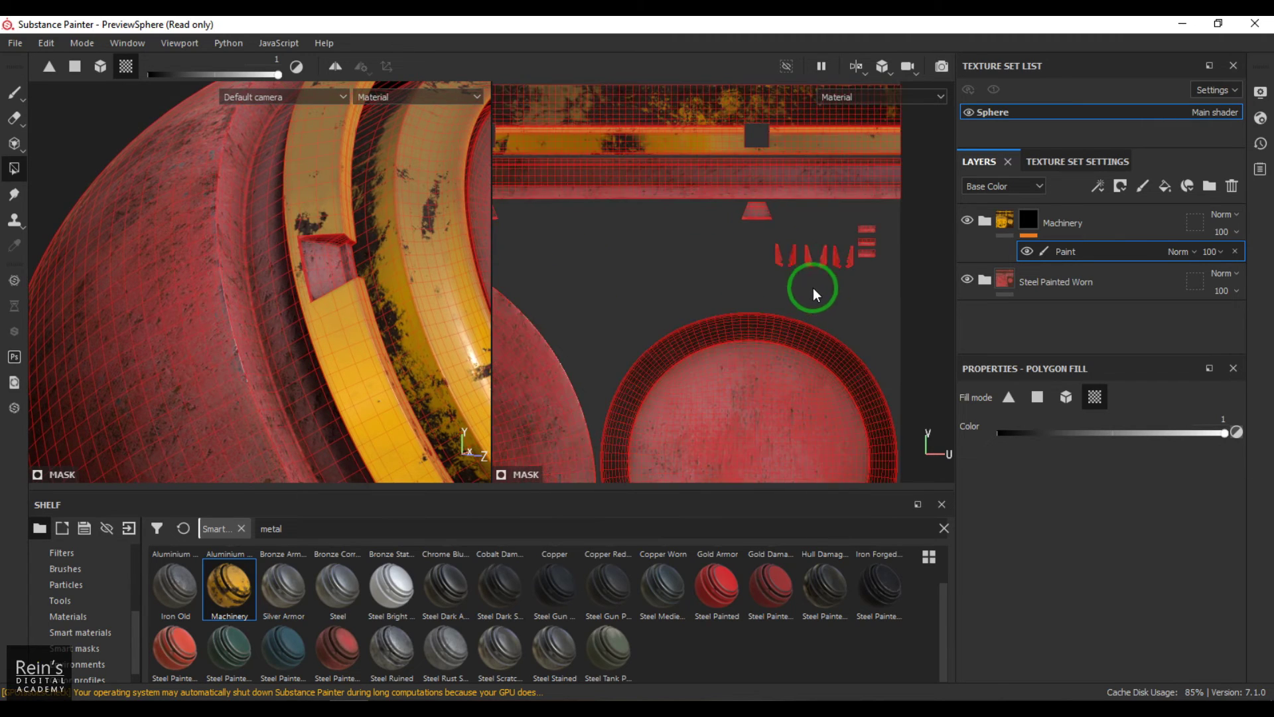
{"action": "middle_click_drag", "start_coordinate": [766, 280], "coordinate": [702, 288], "text": "alt"}
{"action": "scroll", "coordinate": [702, 288], "scroll_direction": "up", "scroll_amount": 2}
{"action": "left_click_drag", "start_coordinate": [626, 233], "coordinate": [848, 319]}
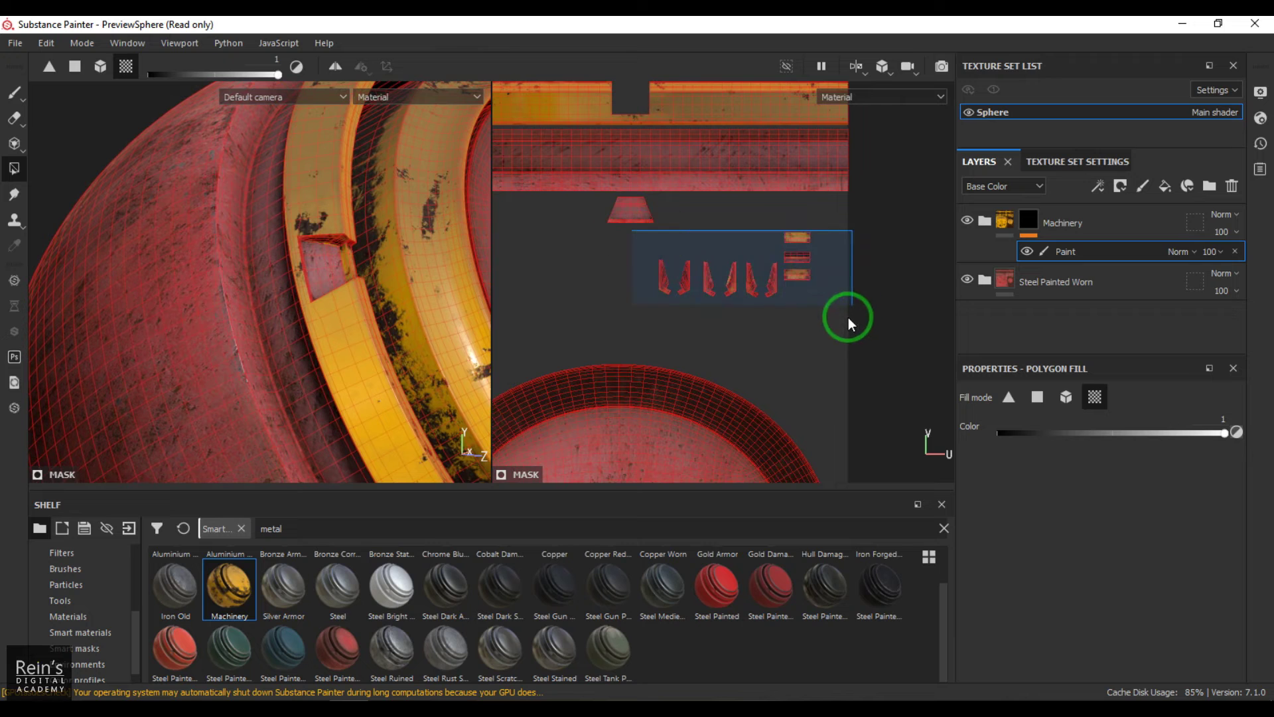
Fill the small trapezoid UV islands beneath the horizontal strips in the Machinery mask using UV chunk mode
{"action": "left_click_drag", "start_coordinate": [611, 205], "coordinate": [606, 202]}
{"action": "middle_click_drag", "start_coordinate": [591, 256], "coordinate": [1102, 275], "text": "alt"}
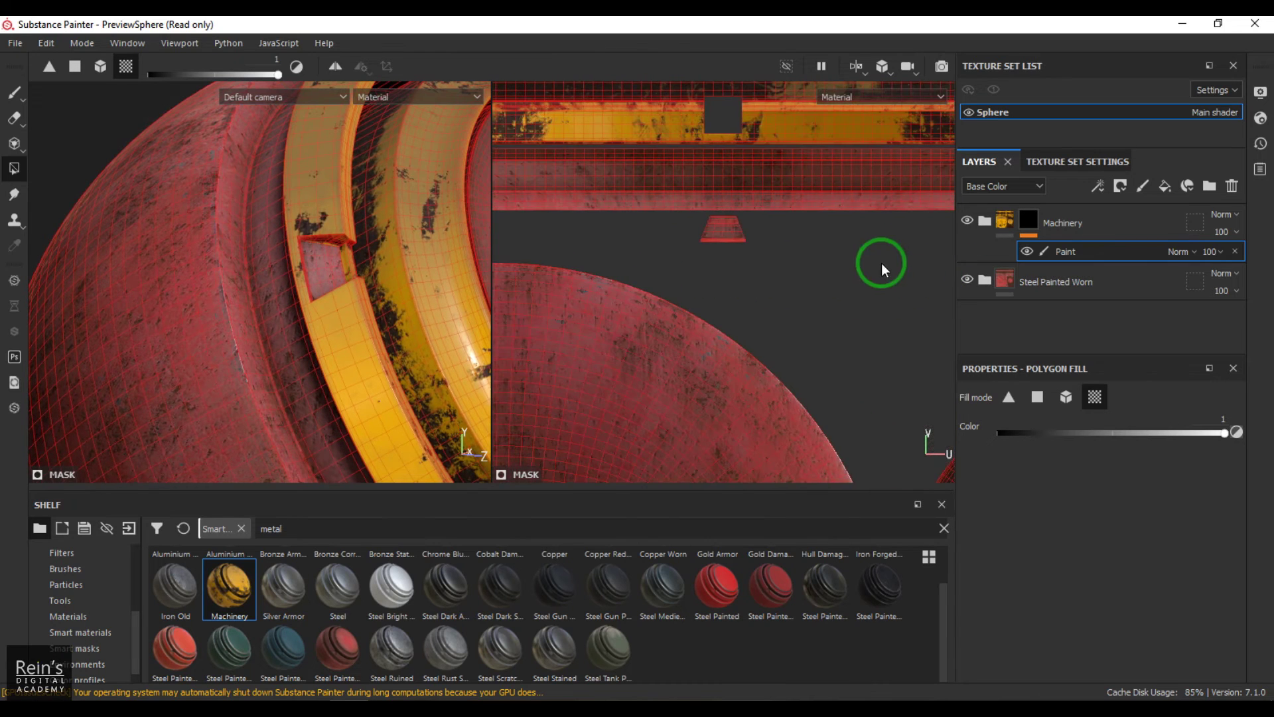
{"action": "left_click_drag", "start_coordinate": [790, 262], "coordinate": [695, 221]}
{"action": "middle_click_drag", "start_coordinate": [723, 252], "coordinate": [1026, 274], "text": "alt"}
{"action": "middle_click_drag", "start_coordinate": [805, 270], "coordinate": [961, 270], "text": "alt"}
{"action": "left_click_drag", "start_coordinate": [822, 278], "coordinate": [741, 246]}
{"action": "scroll", "coordinate": [321, 326], "scroll_direction": "up", "scroll_amount": 2}
{"action": "scroll", "coordinate": [321, 329], "scroll_direction": "down", "scroll_amount": 3}
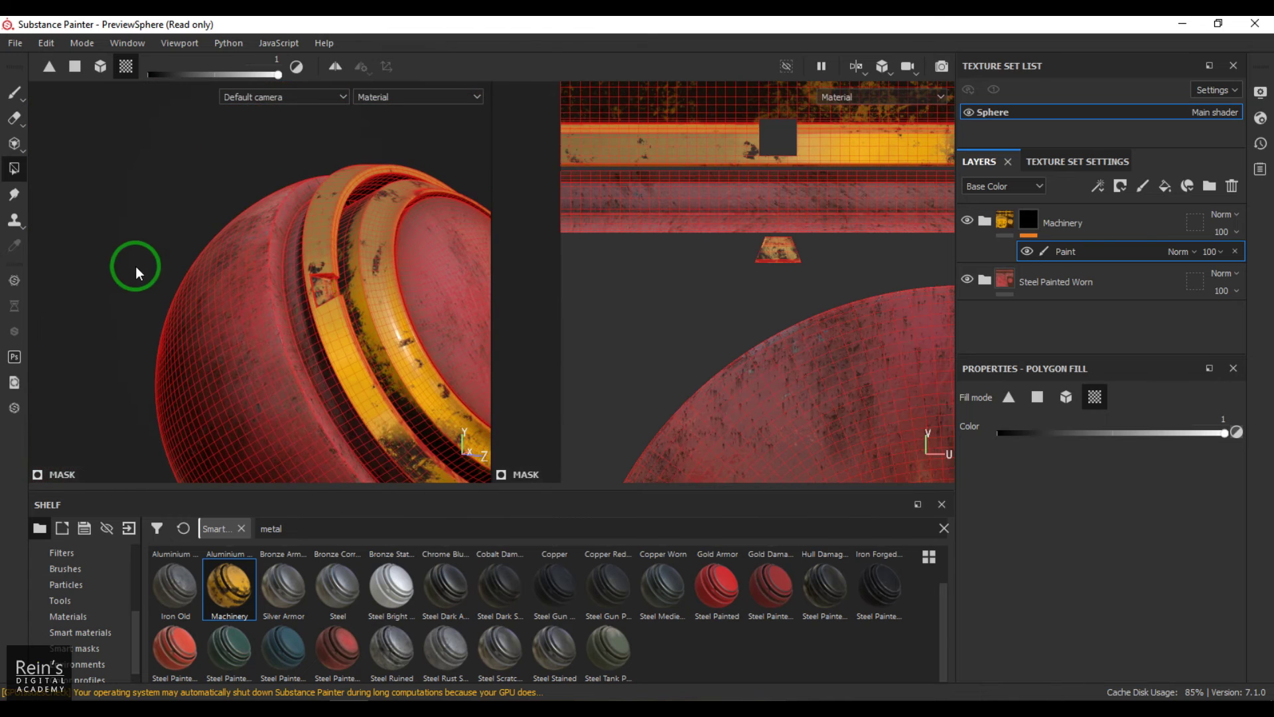
Return to the Paint tool and examine the masked Machinery rings on the sphere without the wireframe
{"action": "left_click", "coordinate": [16, 107]}
{"action": "scroll", "coordinate": [225, 336], "scroll_direction": "up", "scroll_amount": 5}
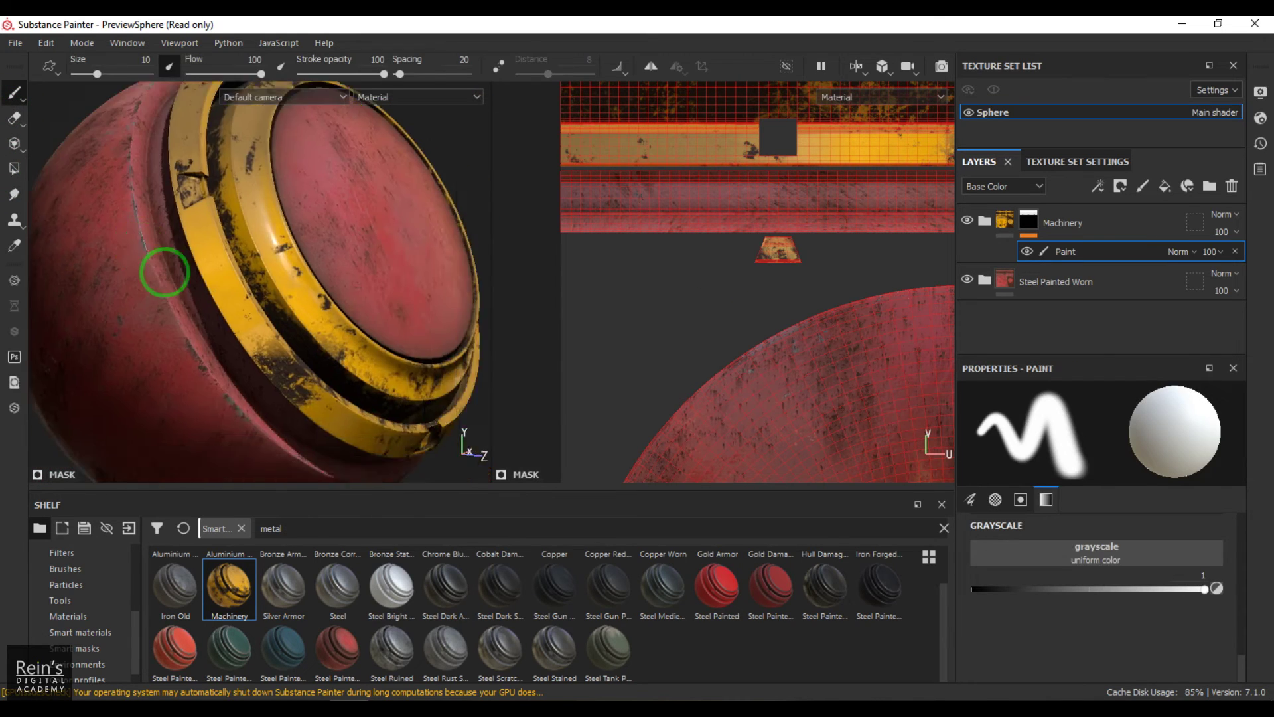
{"action": "scroll", "coordinate": [257, 303], "scroll_direction": "down", "scroll_amount": 5}
{"action": "left_click_drag", "start_coordinate": [210, 305], "coordinate": [223, 334], "text": "alt"}
{"action": "scroll", "coordinate": [263, 311], "scroll_direction": "up", "scroll_amount": 3}
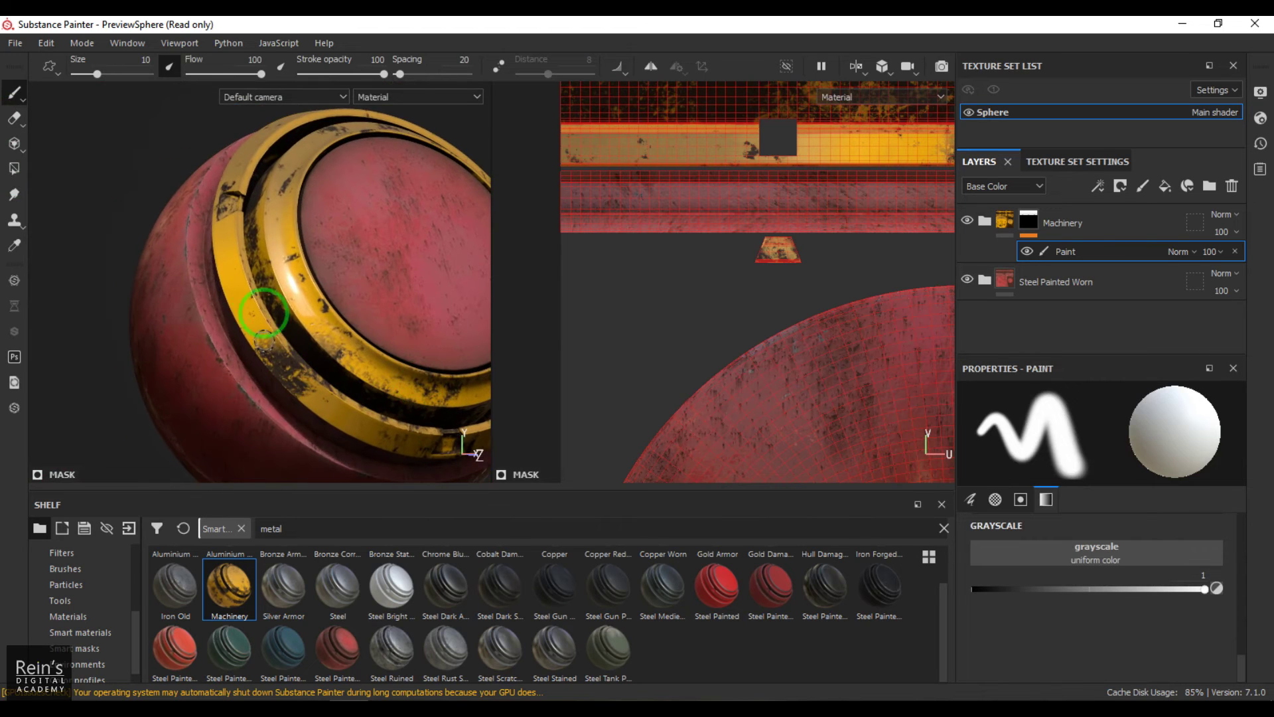
{"action": "mouse_move", "coordinate": [354, 310]}
{"action": "right_mouse_down", "text": "shift"}
{"action": "mouse_move", "coordinate": [324, 310]}
{"action": "mouse_move", "coordinate": [382, 316]}
{"action": "mouse_move", "coordinate": [319, 318]}
{"action": "mouse_move", "coordinate": [358, 319]}
{"action": "right_mouse_up", "text": "shift"}
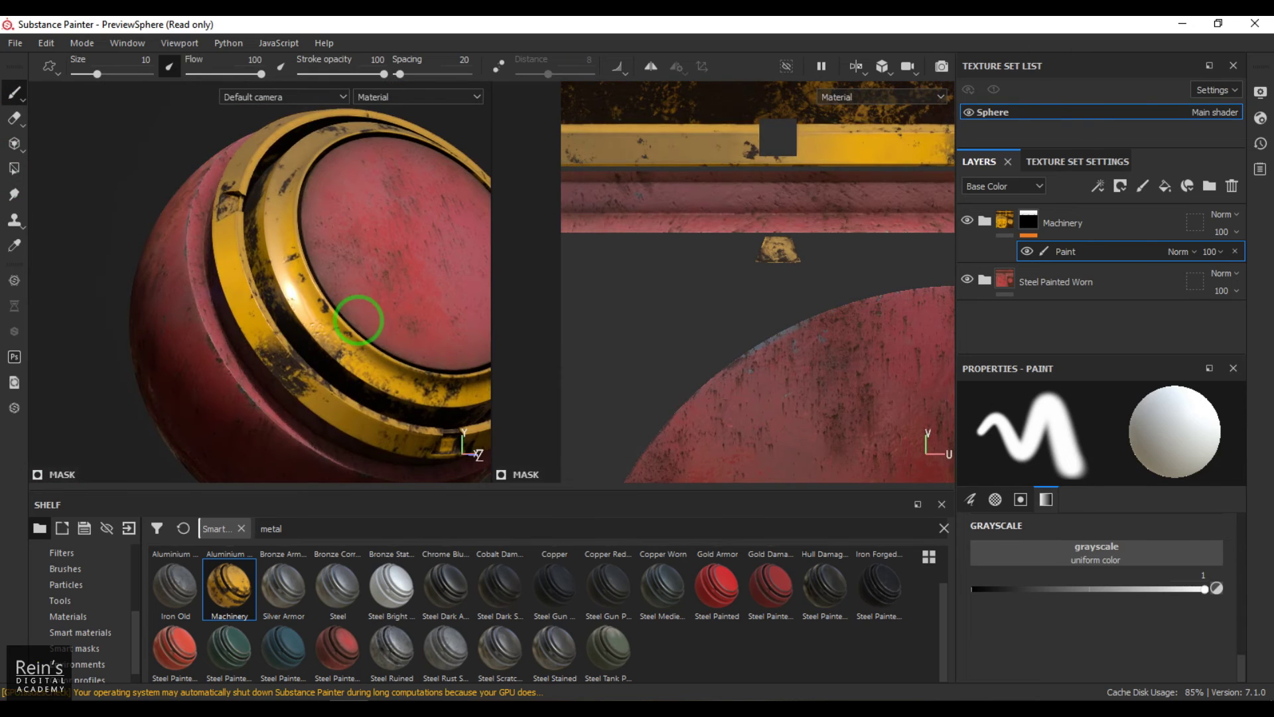
{"action": "left_click_drag", "start_coordinate": [392, 290], "coordinate": [422, 304], "text": "alt"}
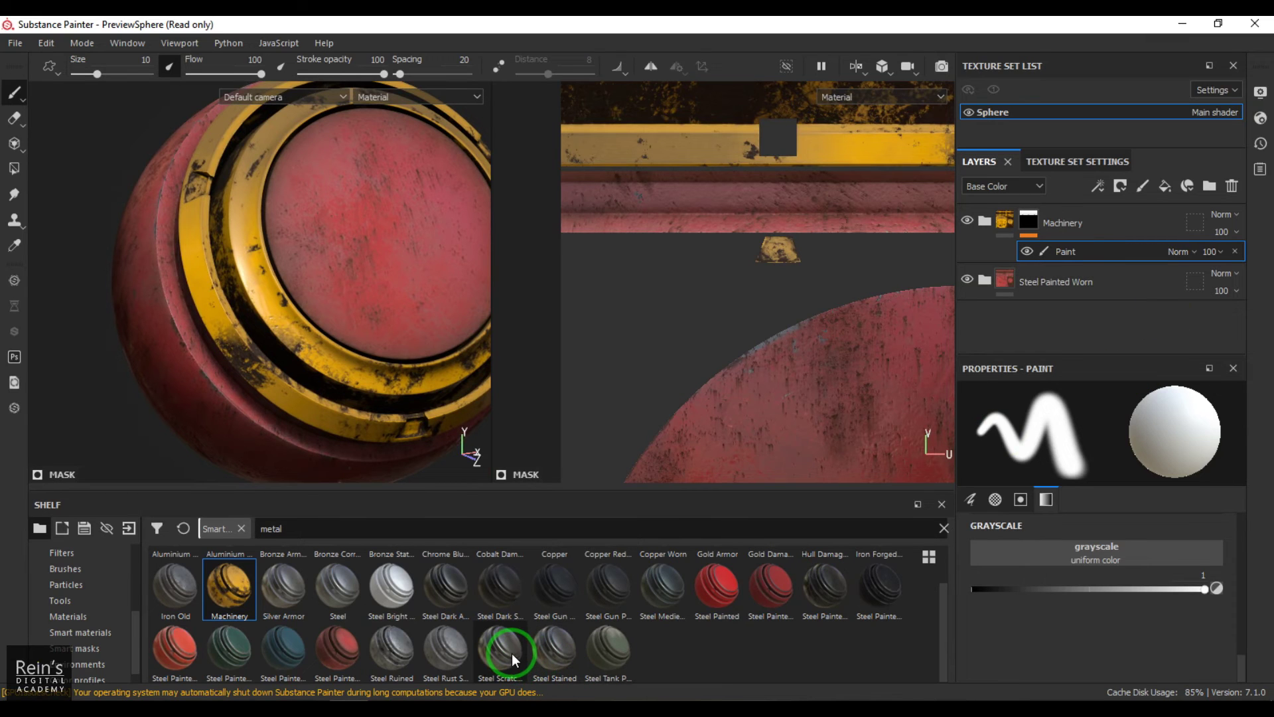
Add the Steel Ruined smart material as a new layer above Machinery
{"action": "mouse_move", "coordinate": [511, 651]}
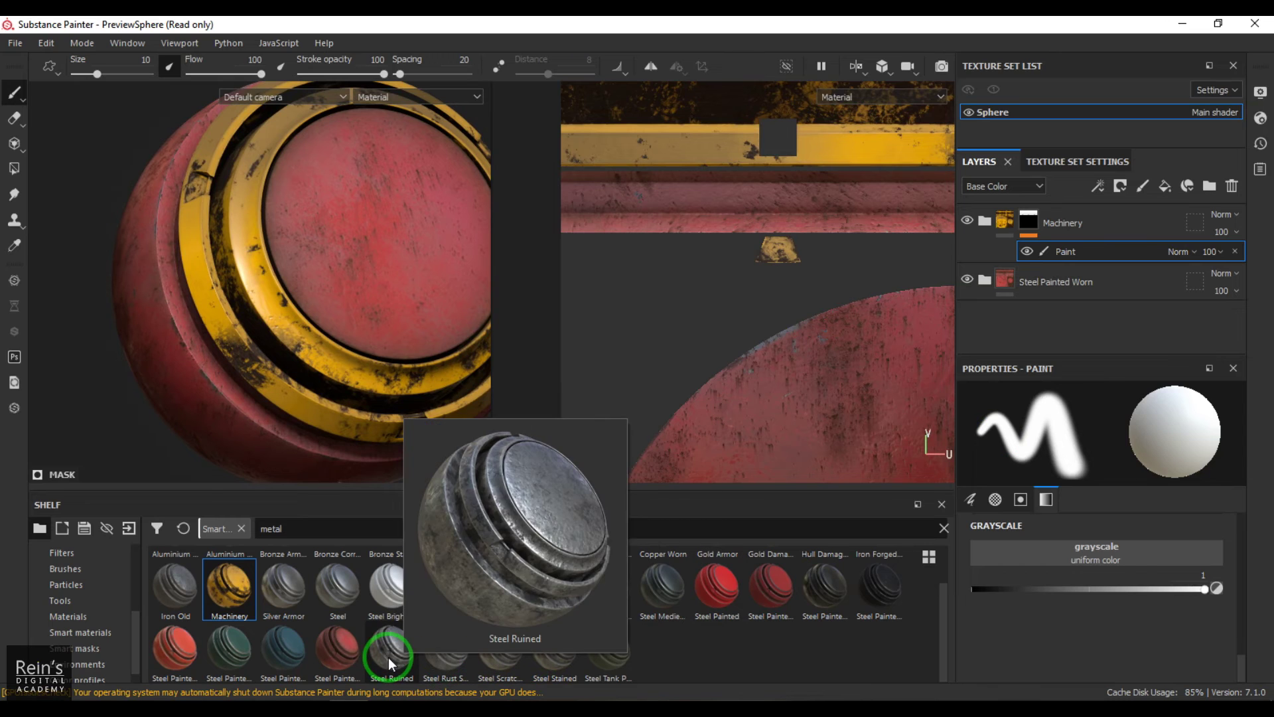
{"action": "mouse_move", "coordinate": [388, 657]}
{"action": "left_mouse_down"}
{"action": "mouse_move", "coordinate": [1134, 221]}
{"action": "mouse_move", "coordinate": [1089, 217]}
{"action": "mouse_move", "coordinate": [1089, 201]}
{"action": "left_mouse_up"}
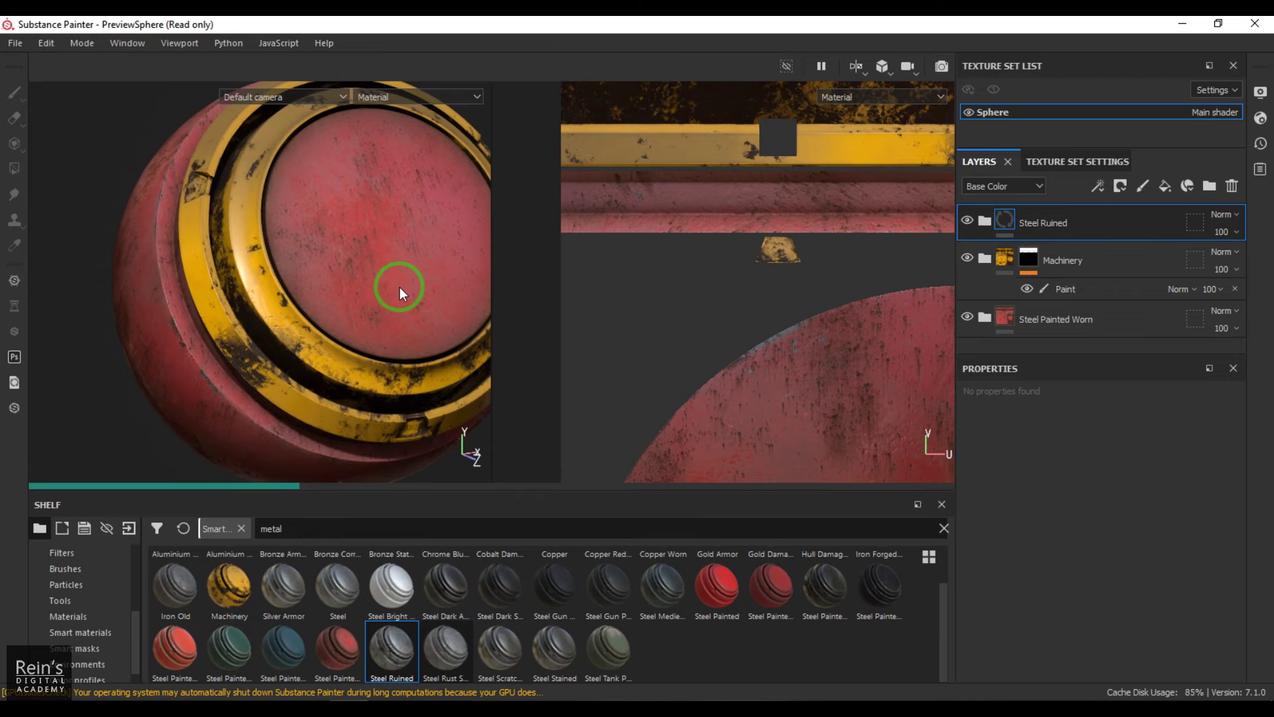
{"action": "left_click_drag", "start_coordinate": [387, 288], "coordinate": [284, 276], "text": "alt"}
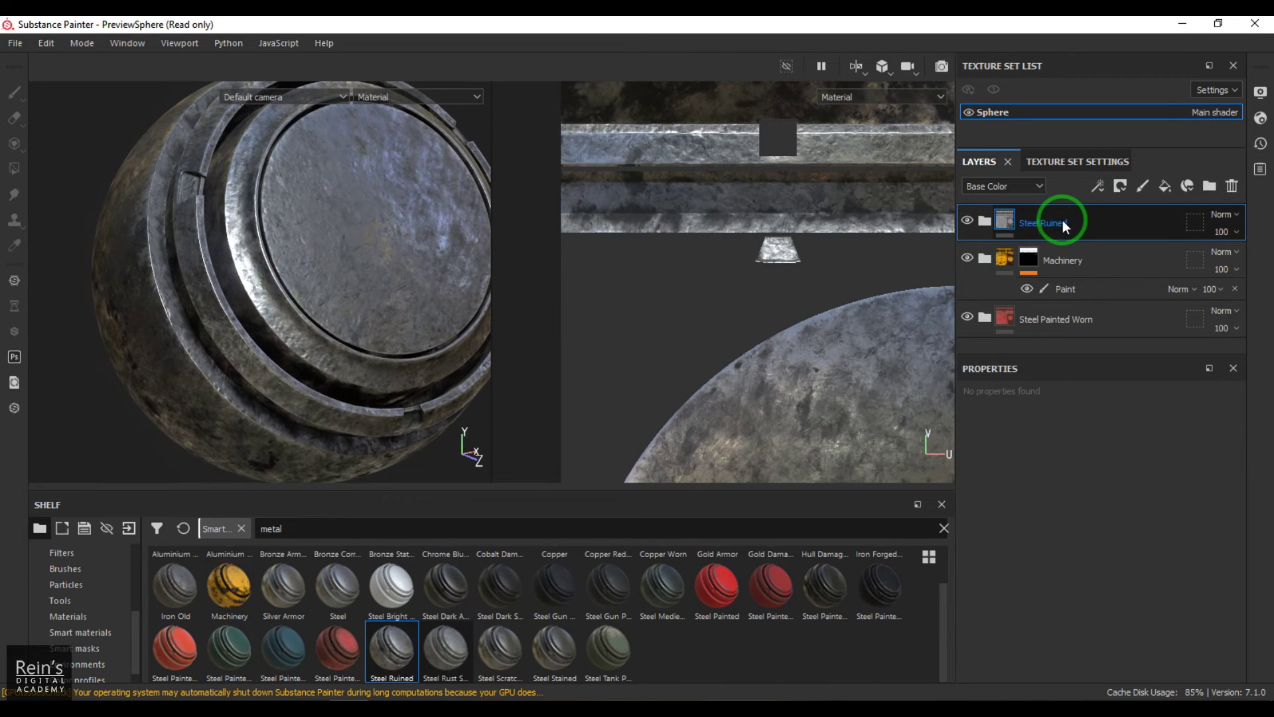
Add a black mask with a paint effect to the Steel Ruined layer
{"action": "left_click", "coordinate": [1120, 187]}
{"action": "left_click", "coordinate": [1148, 225]}
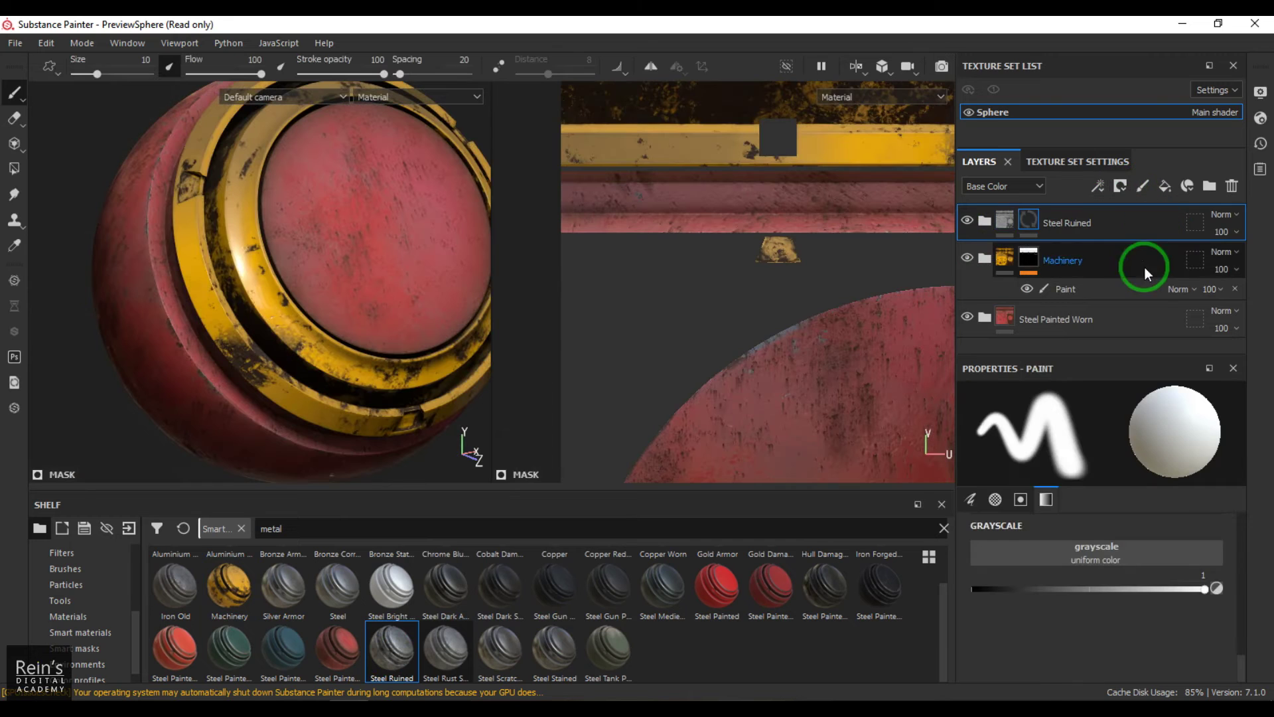
{"action": "left_click", "coordinate": [1029, 222]}
{"action": "left_click", "coordinate": [1100, 187]}
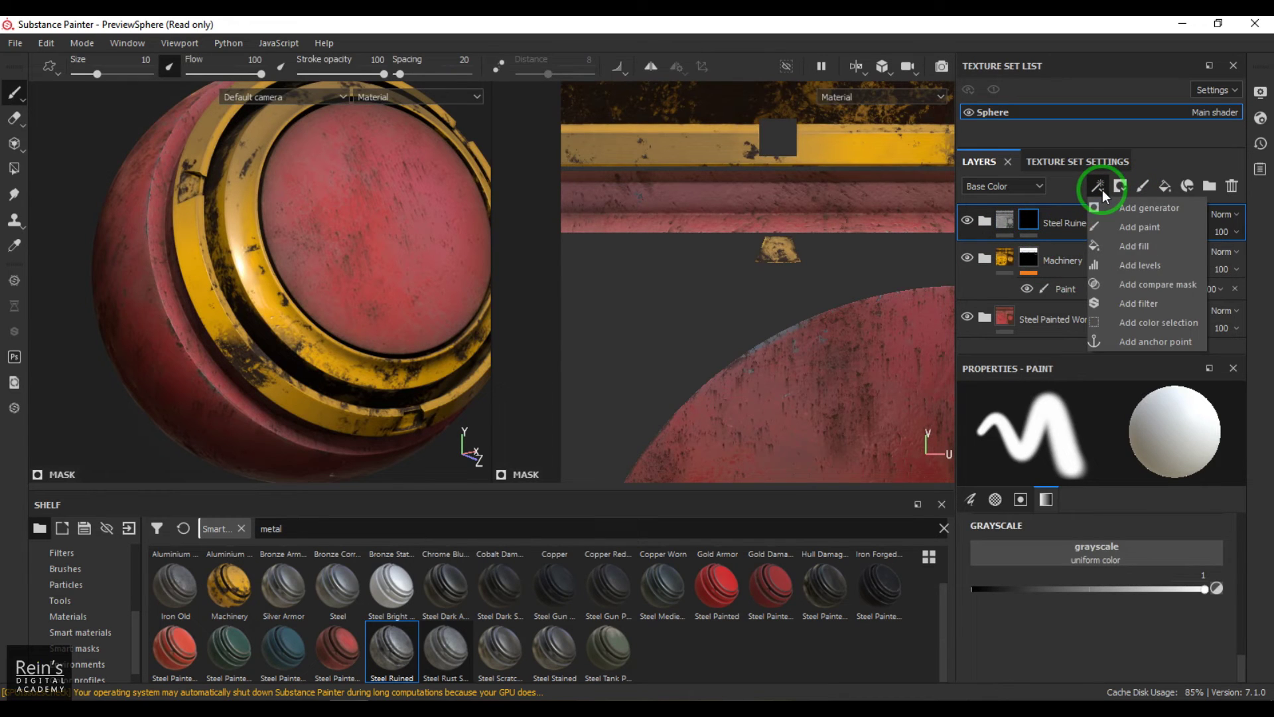
{"action": "left_click", "coordinate": [1141, 233]}
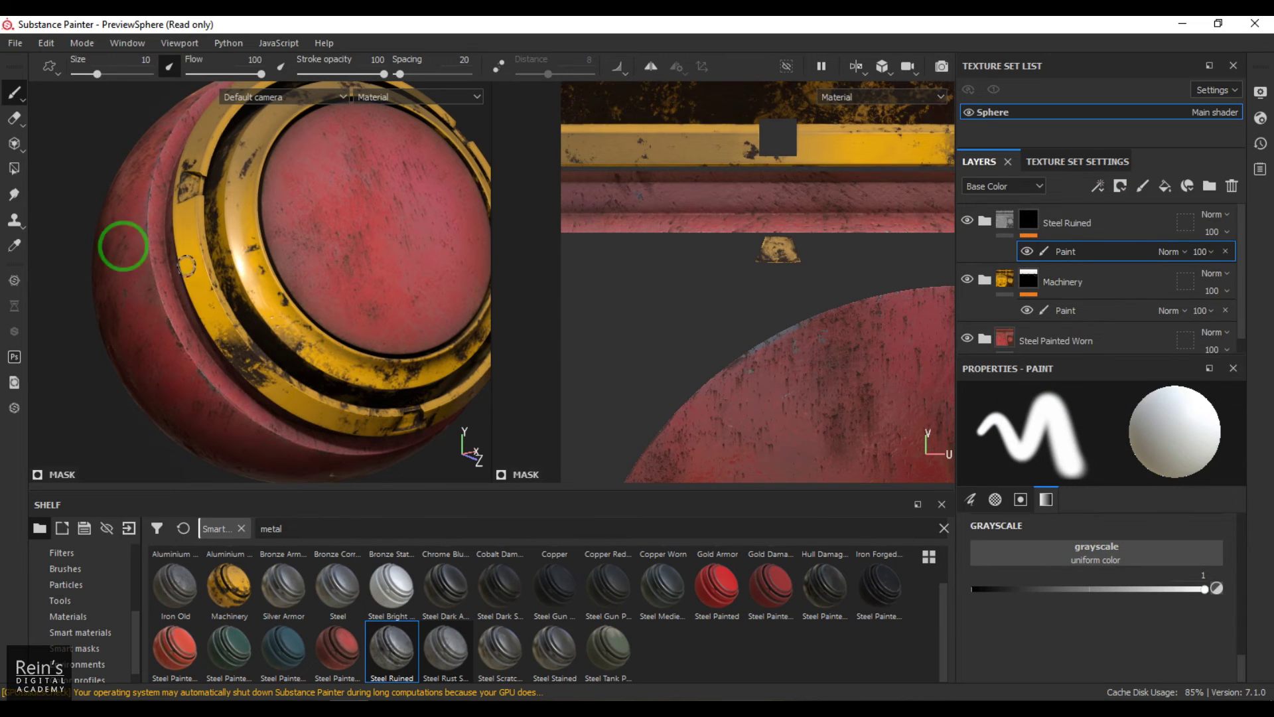
Using Polygon Fill in UV chunk mode with colour 1, fill the sphere's round front face in the Steel Ruined mask
{"action": "left_click", "coordinate": [15, 171]}
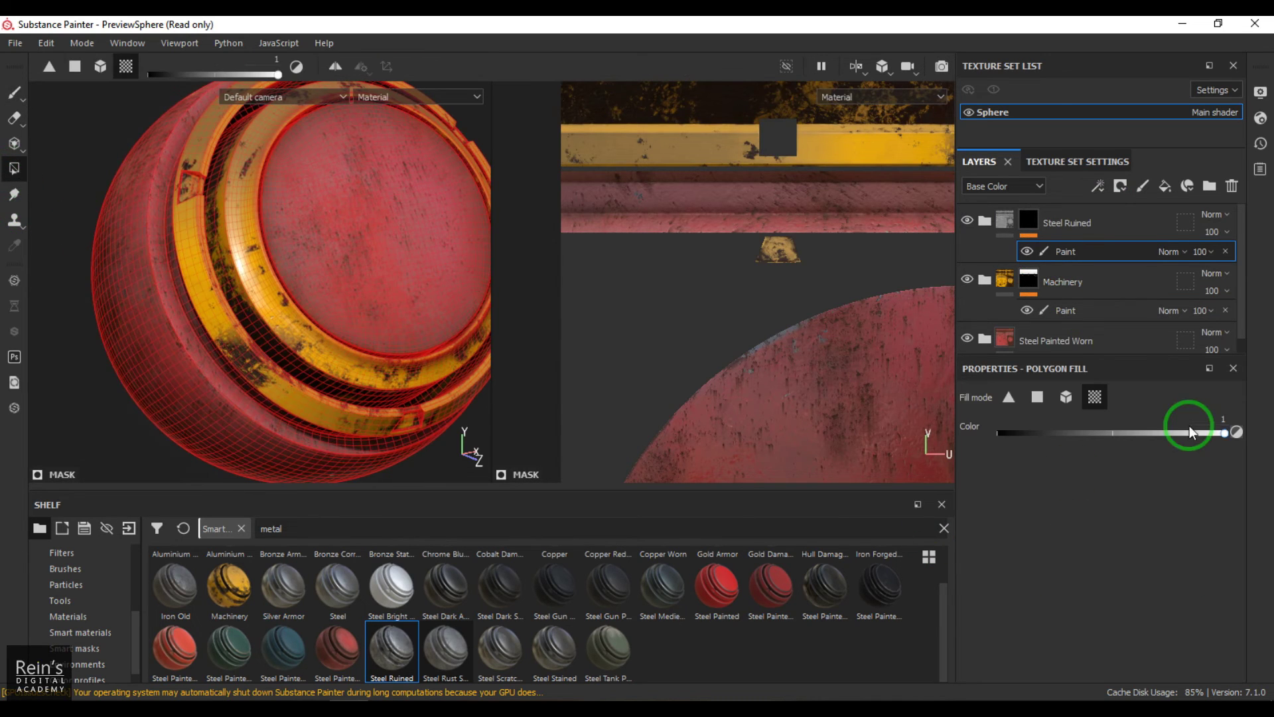
{"action": "left_click", "coordinate": [378, 199]}
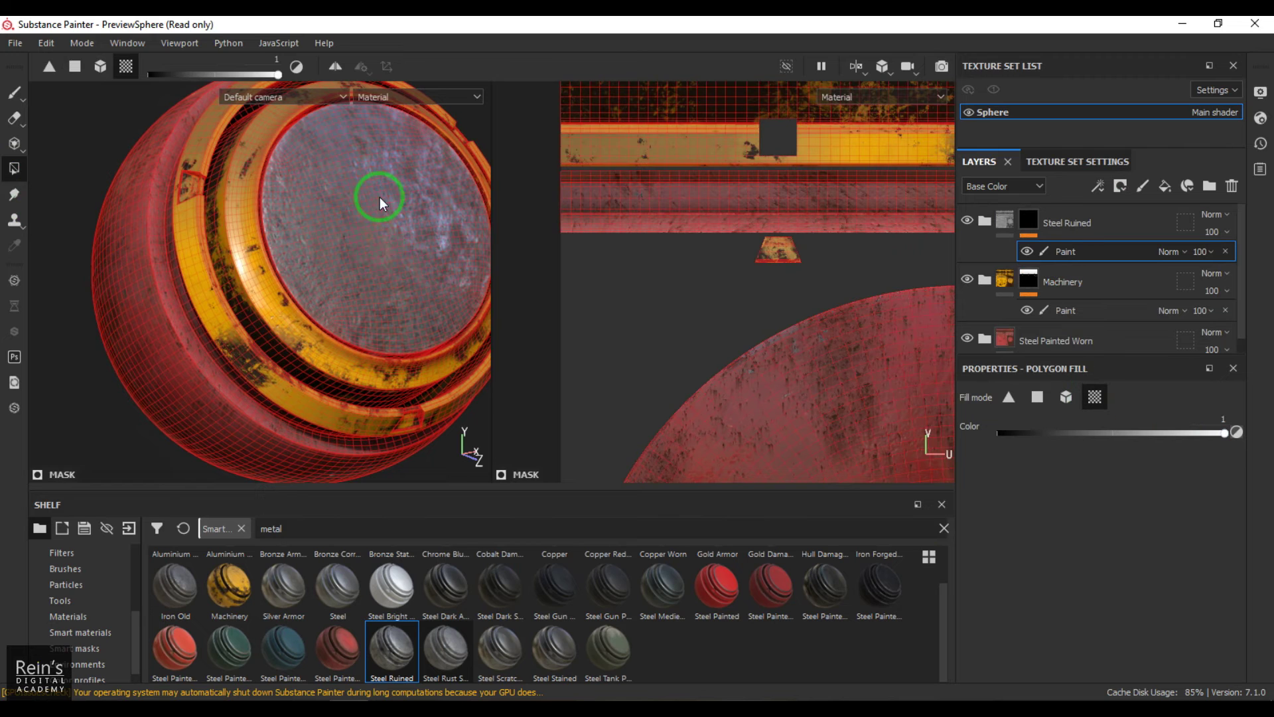
{"action": "key", "text": "1"}
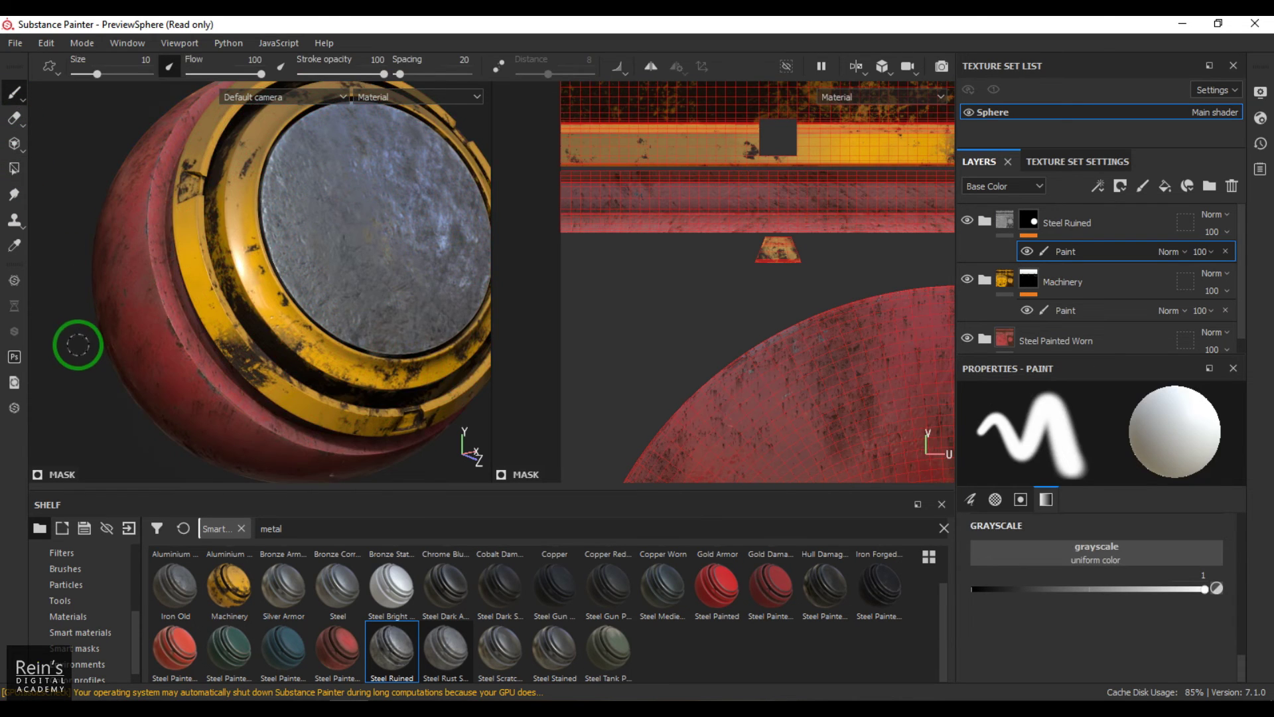
Display only the 3D view and examine the layered materials on the sphere from several angles and under different lighting
{"action": "mouse_move", "coordinate": [77, 344]}
{"action": "left_mouse_down", "text": "alt"}
{"action": "mouse_move", "coordinate": [273, 336]}
{"action": "mouse_move", "coordinate": [189, 316]}
{"action": "mouse_move", "coordinate": [470, 441]}
{"action": "mouse_move", "coordinate": [333, 285]}
{"action": "mouse_move", "coordinate": [371, 266]}
{"action": "left_mouse_up", "text": "alt"}
{"action": "left_click", "coordinate": [856, 67]}
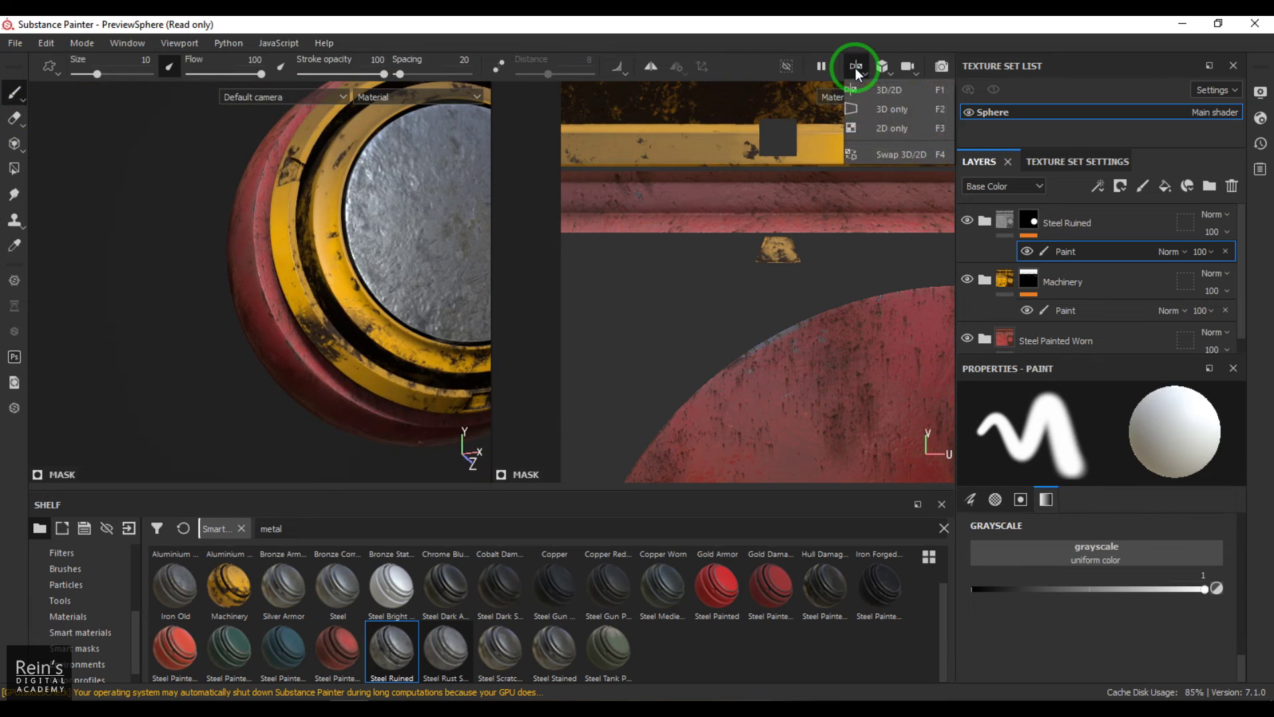
{"action": "left_click", "coordinate": [863, 96]}
{"action": "middle_click_drag", "start_coordinate": [568, 299], "coordinate": [347, 265], "text": "alt"}
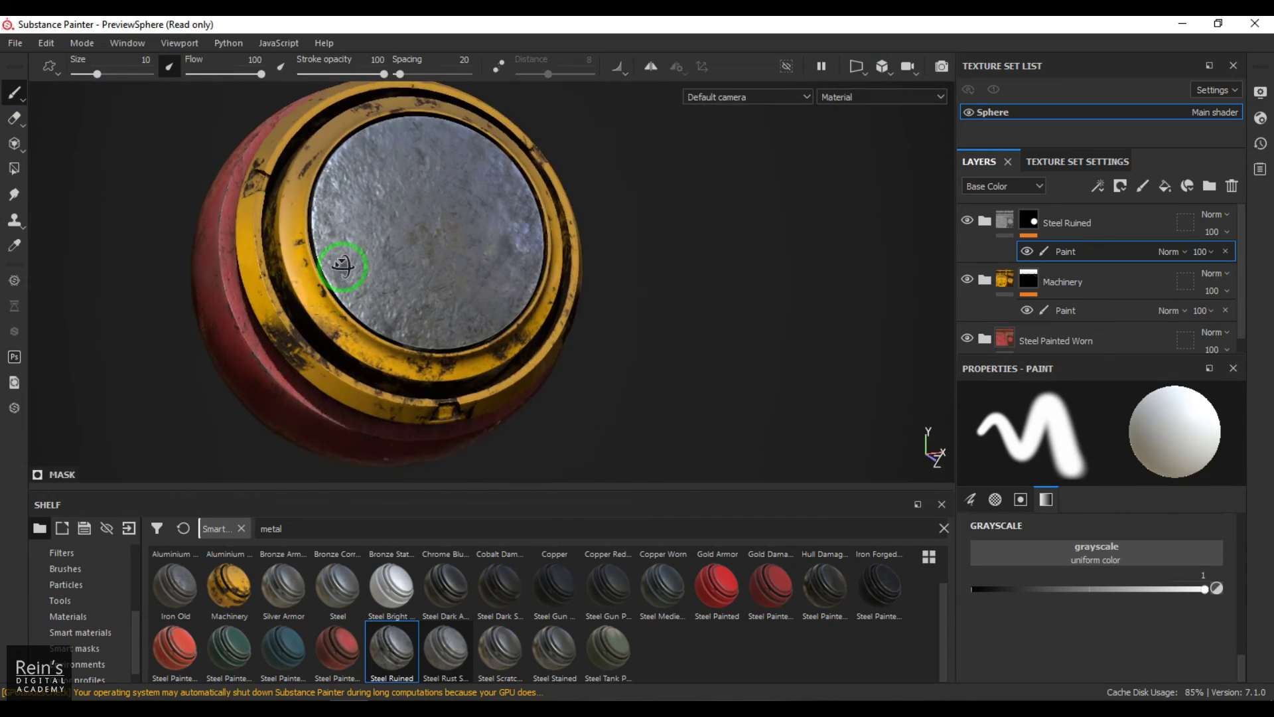
{"action": "left_click_drag", "start_coordinate": [347, 265], "coordinate": [395, 275], "text": "alt"}
{"action": "middle_click_drag", "start_coordinate": [410, 276], "coordinate": [438, 260], "text": "alt"}
{"action": "right_click_drag", "start_coordinate": [438, 260], "coordinate": [404, 337], "text": "alt"}
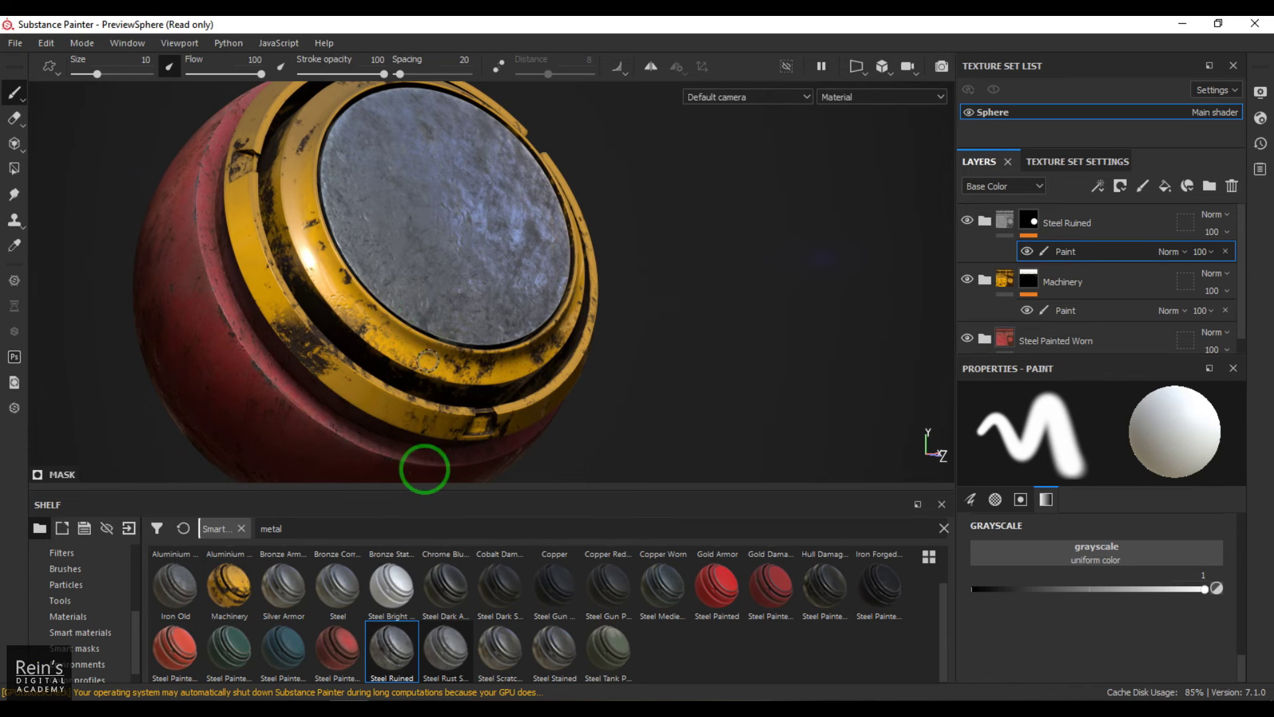
{"action": "mouse_move", "coordinate": [736, 177]}
{"action": "right_mouse_down", "text": "shift"}
{"action": "mouse_move", "coordinate": [646, 190]}
{"action": "mouse_move", "coordinate": [776, 208]}
{"action": "mouse_move", "coordinate": [735, 211]}
{"action": "right_mouse_up", "text": "shift"}
{"action": "left_click_drag", "start_coordinate": [514, 267], "coordinate": [541, 291], "text": "alt"}
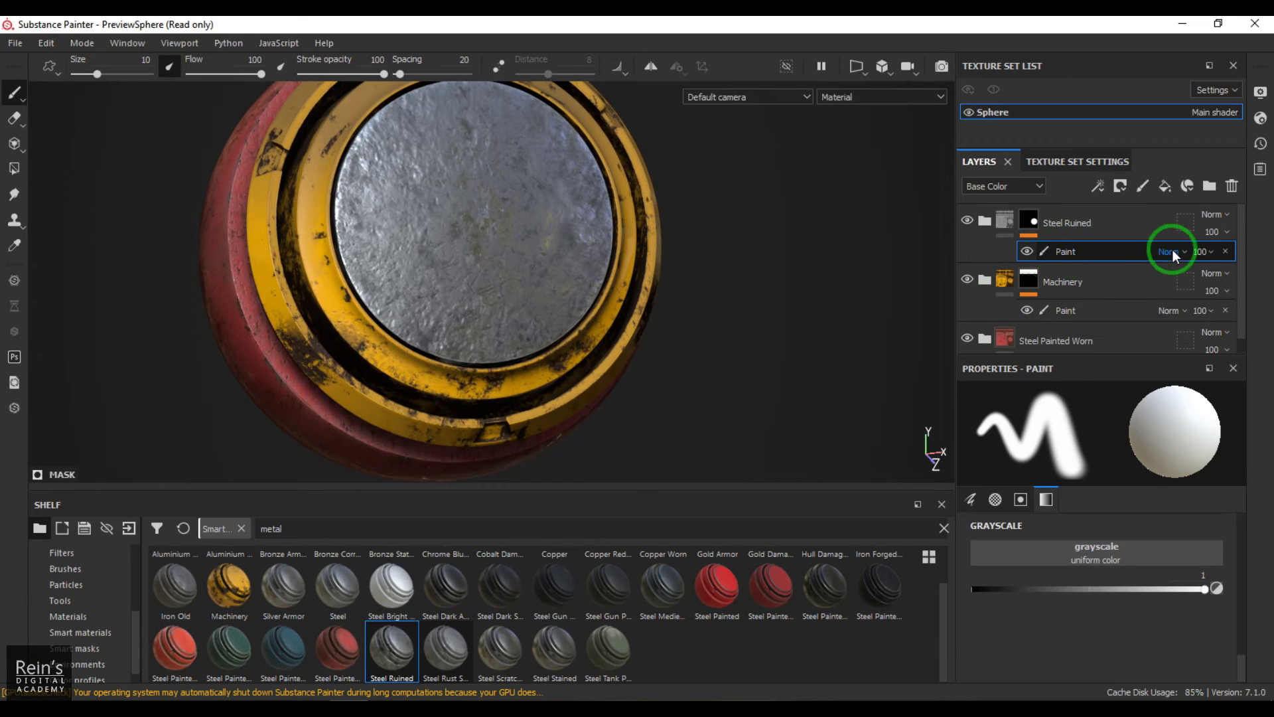
Delete the paint effect from the Steel Ruined mask and add a fresh one
{"action": "left_click", "coordinate": [1225, 250]}
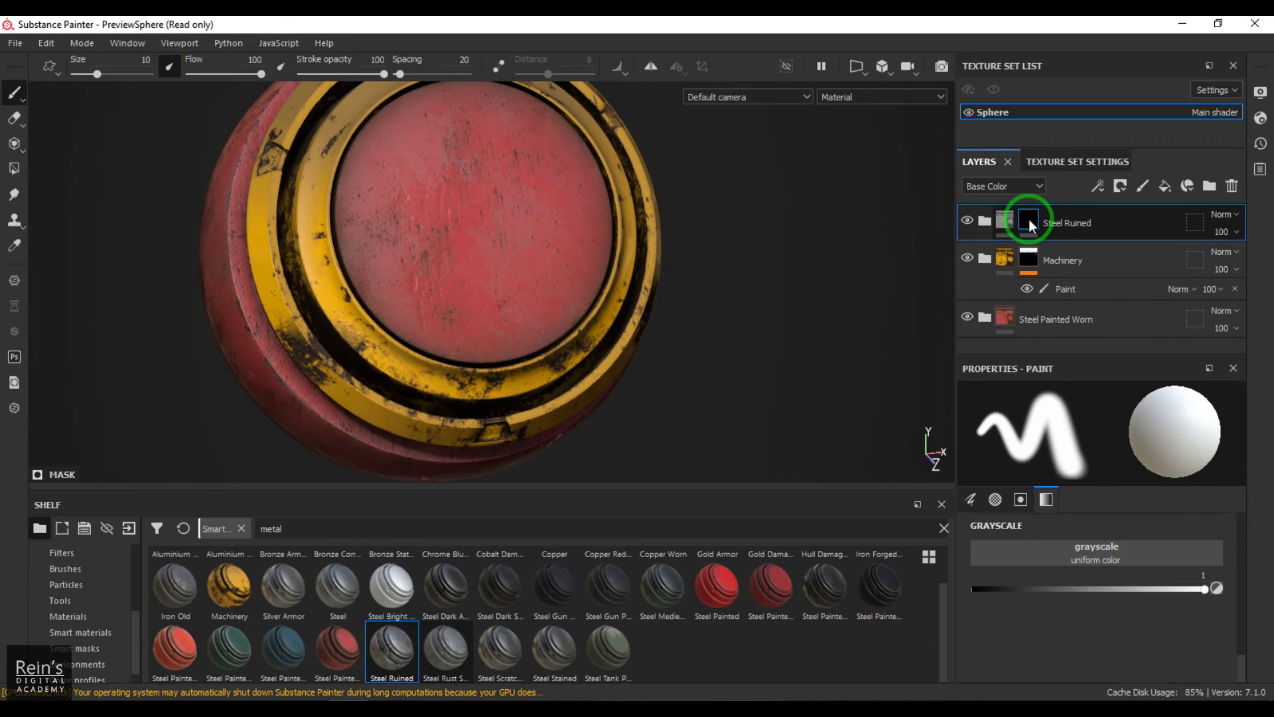
{"action": "left_click", "coordinate": [1103, 189]}
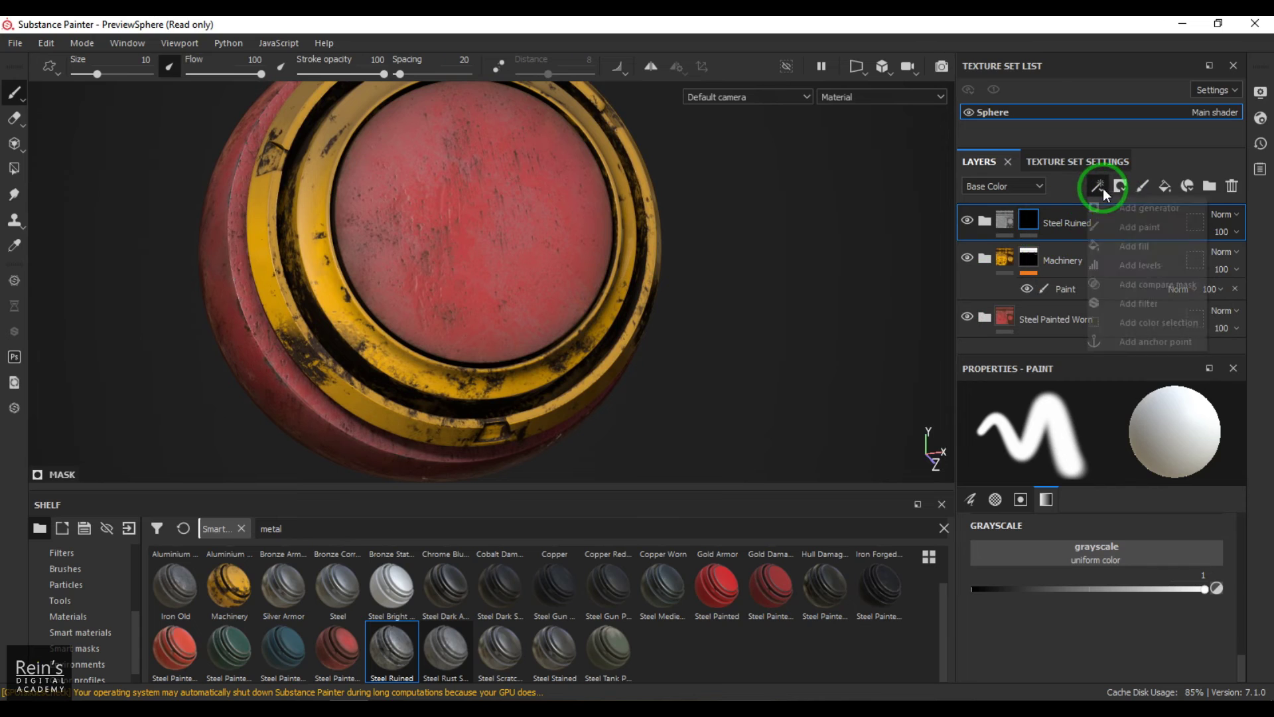
{"action": "left_click", "coordinate": [1147, 229]}
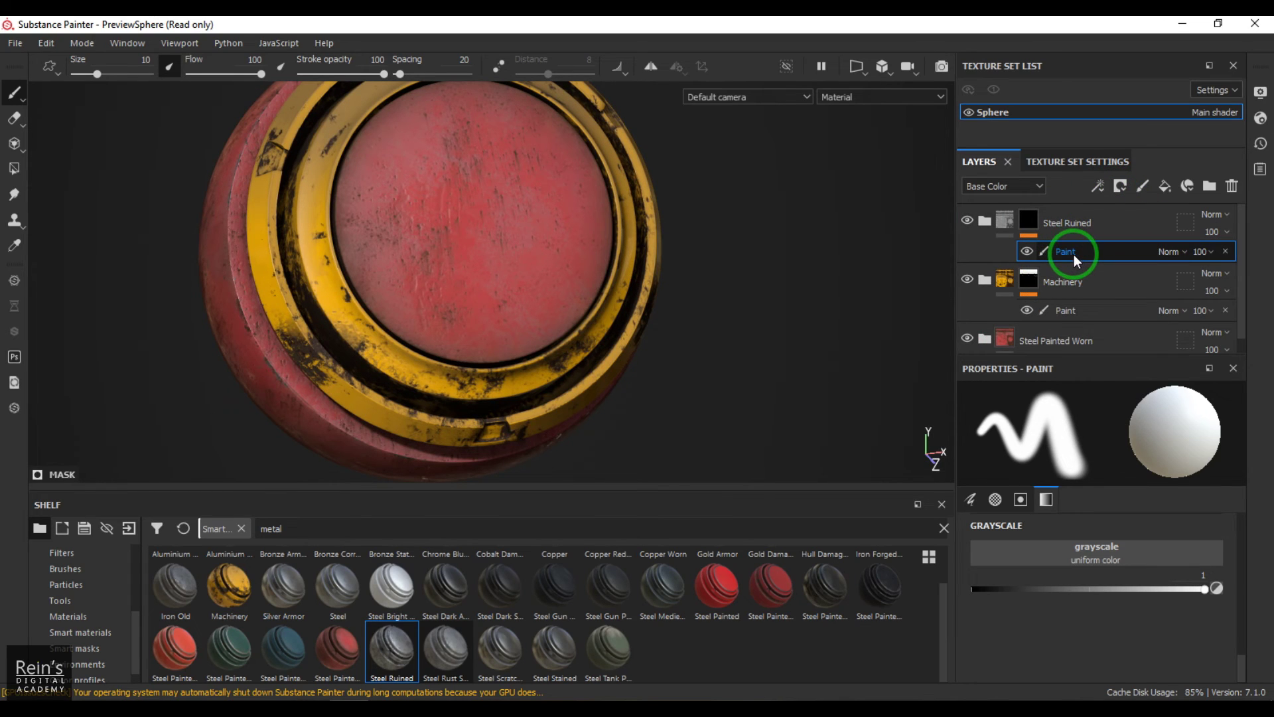
Paint a small patch on the front face in the Steel Ruined mask with the Basic Soft brush, and enlarge the brush to 28.7
{"action": "left_click", "coordinate": [85, 570]}
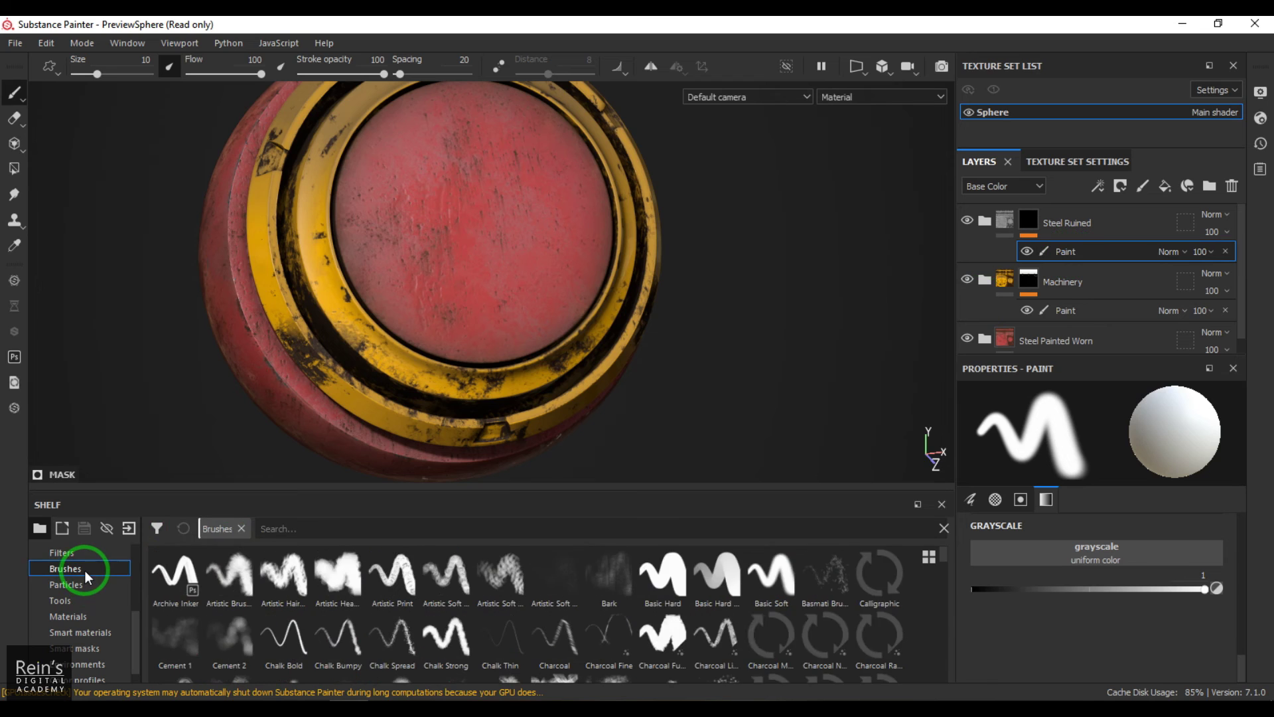
{"action": "left_click", "coordinate": [767, 579]}
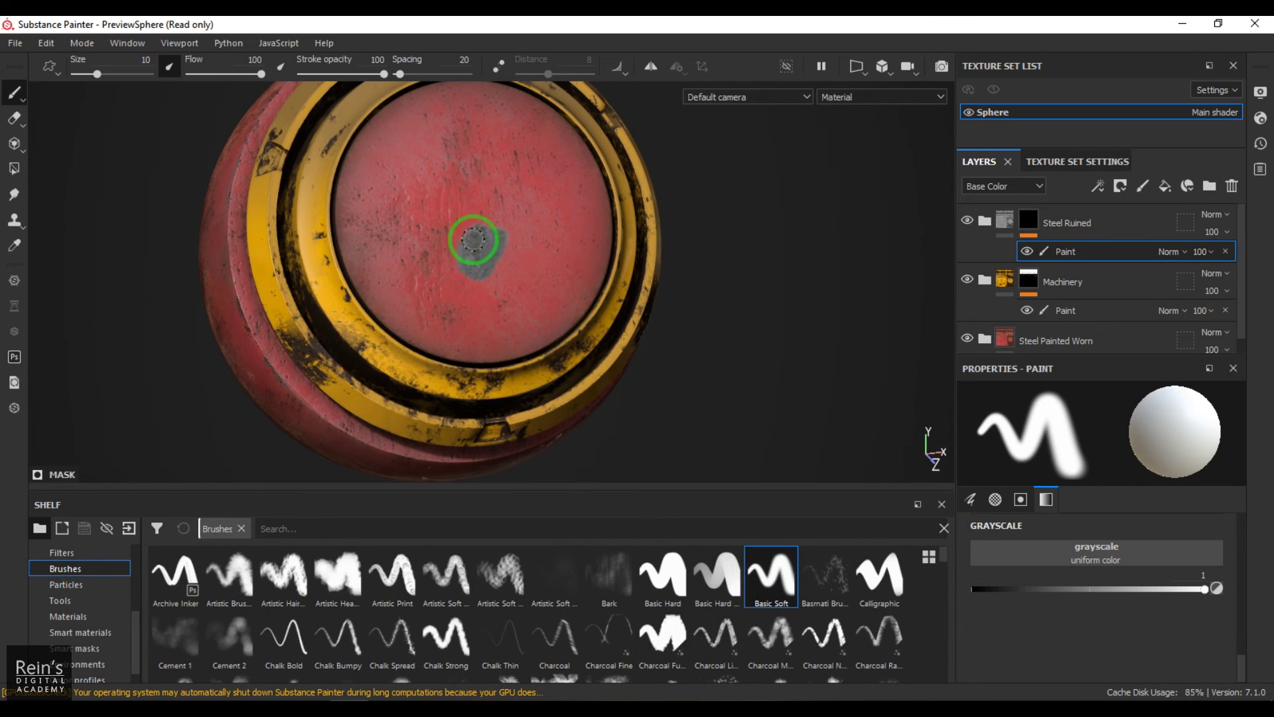
{"action": "key", "text": "bracketright"}
{"action": "key", "text": "bracketright"}
{"action": "key", "text": "bracketright"}
{"action": "key", "text": "bracketright"}
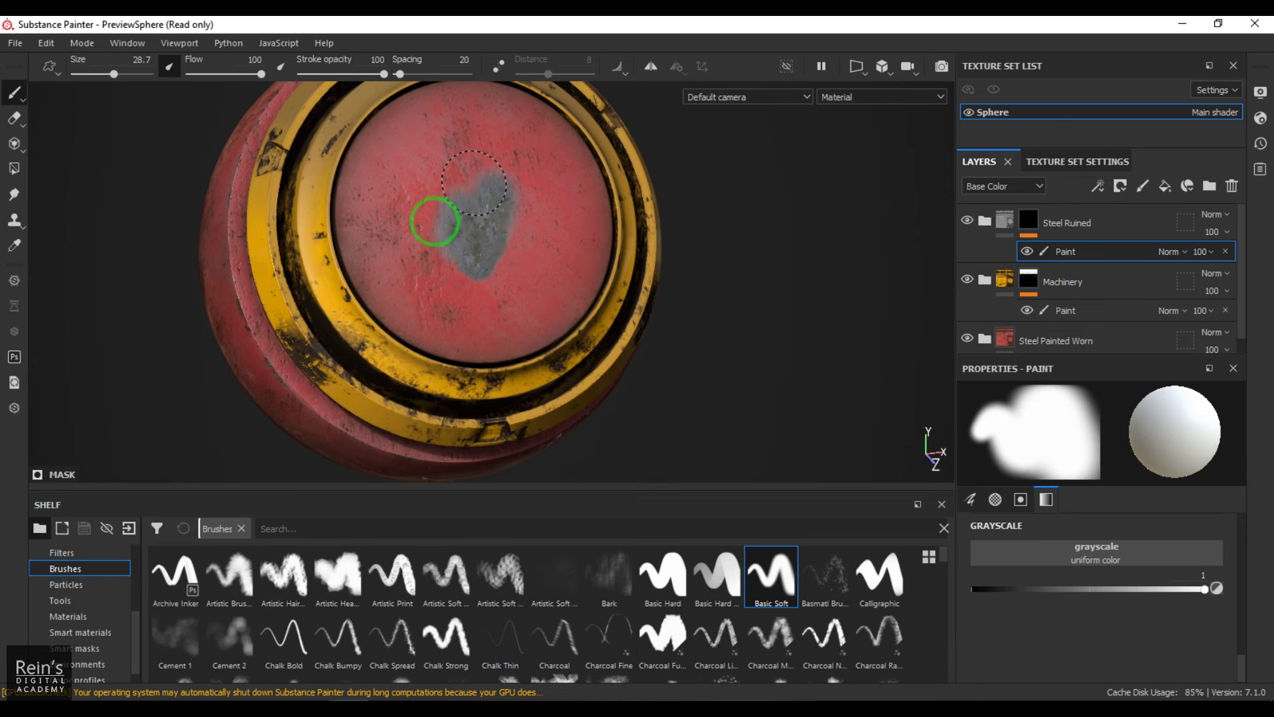
Try painting a wider area across the front face onto the yellow ring in the Steel Ruined mask, and undo it
{"action": "mouse_move", "coordinate": [499, 193]}
{"action": "left_mouse_down"}
{"action": "mouse_move", "coordinate": [392, 233]}
{"action": "mouse_move", "coordinate": [492, 175]}
{"action": "left_mouse_up"}
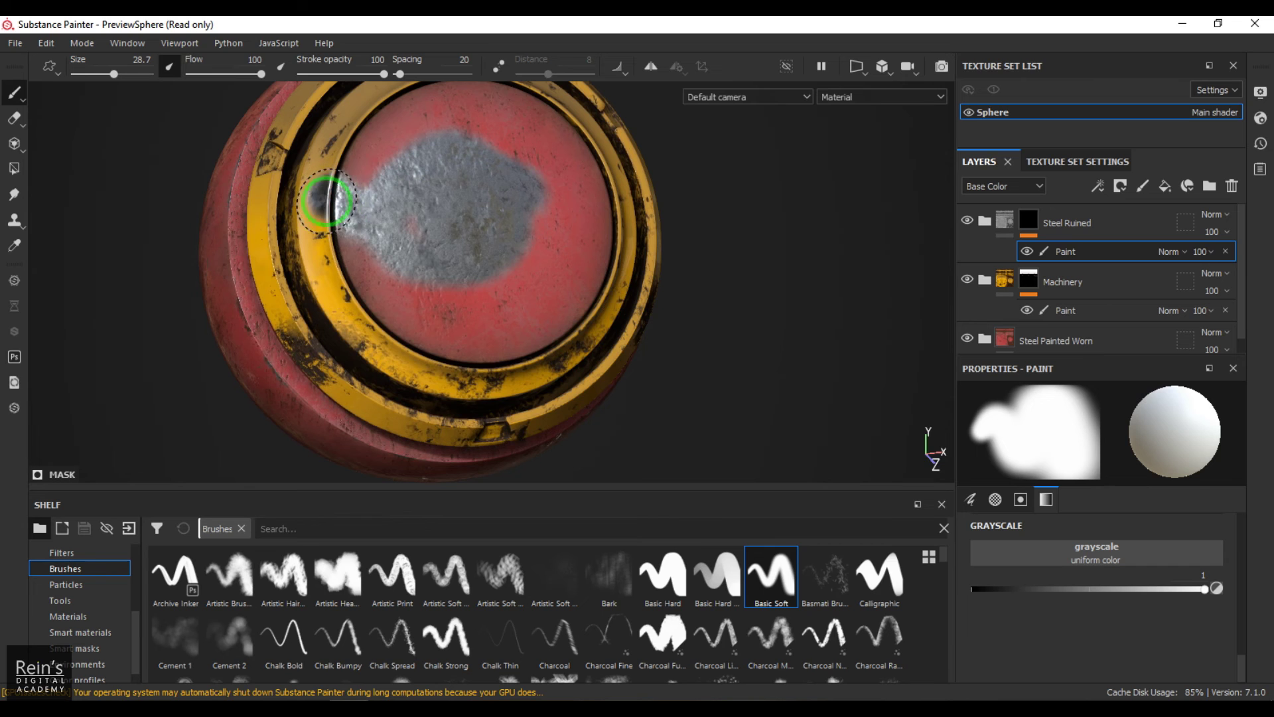
{"action": "mouse_move", "coordinate": [382, 263]}
{"action": "left_mouse_down", "text": "alt"}
{"action": "mouse_move", "coordinate": [492, 265]}
{"action": "mouse_move", "coordinate": [463, 239]}
{"action": "left_mouse_up", "text": "alt"}
{"action": "key", "text": "ctrl+z"}
Show the 3D and 2D views together and paint the upper-left edge of the large circular UV island in the Steel Ruined mask
{"action": "left_click", "coordinate": [861, 62]}
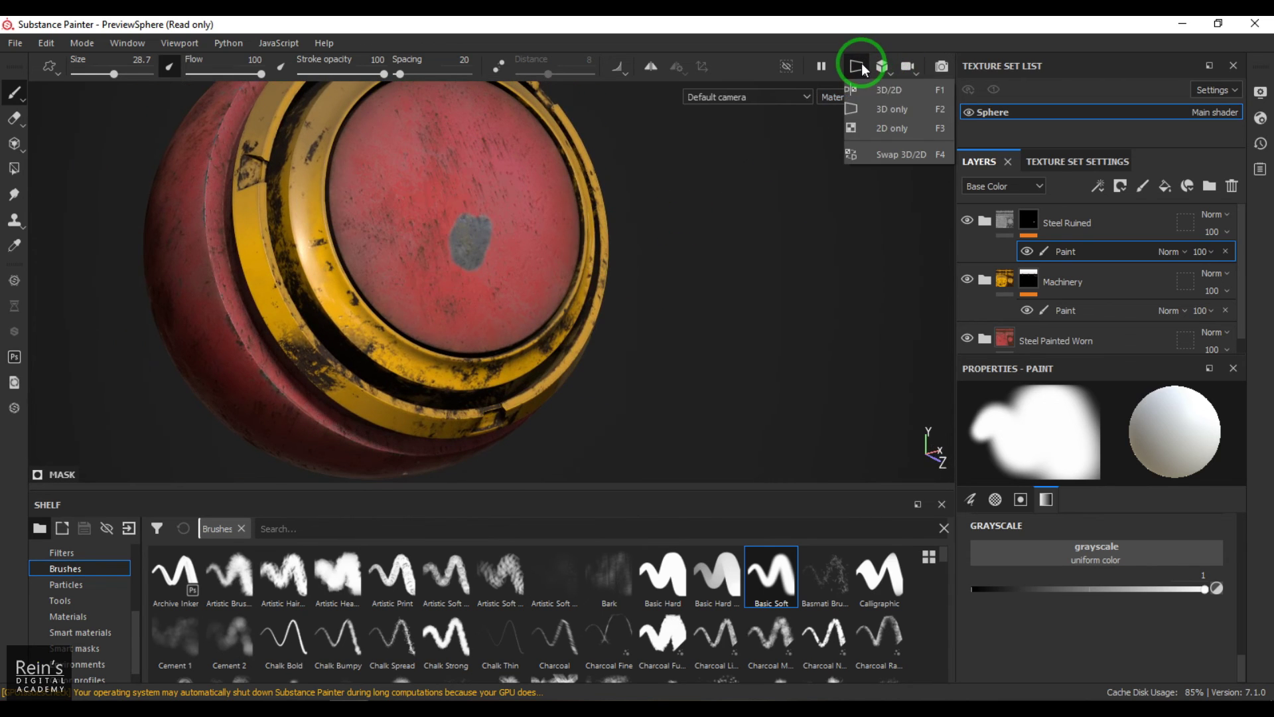
{"action": "left_click", "coordinate": [875, 110]}
{"action": "scroll", "coordinate": [759, 315], "scroll_direction": "up", "scroll_amount": 2}
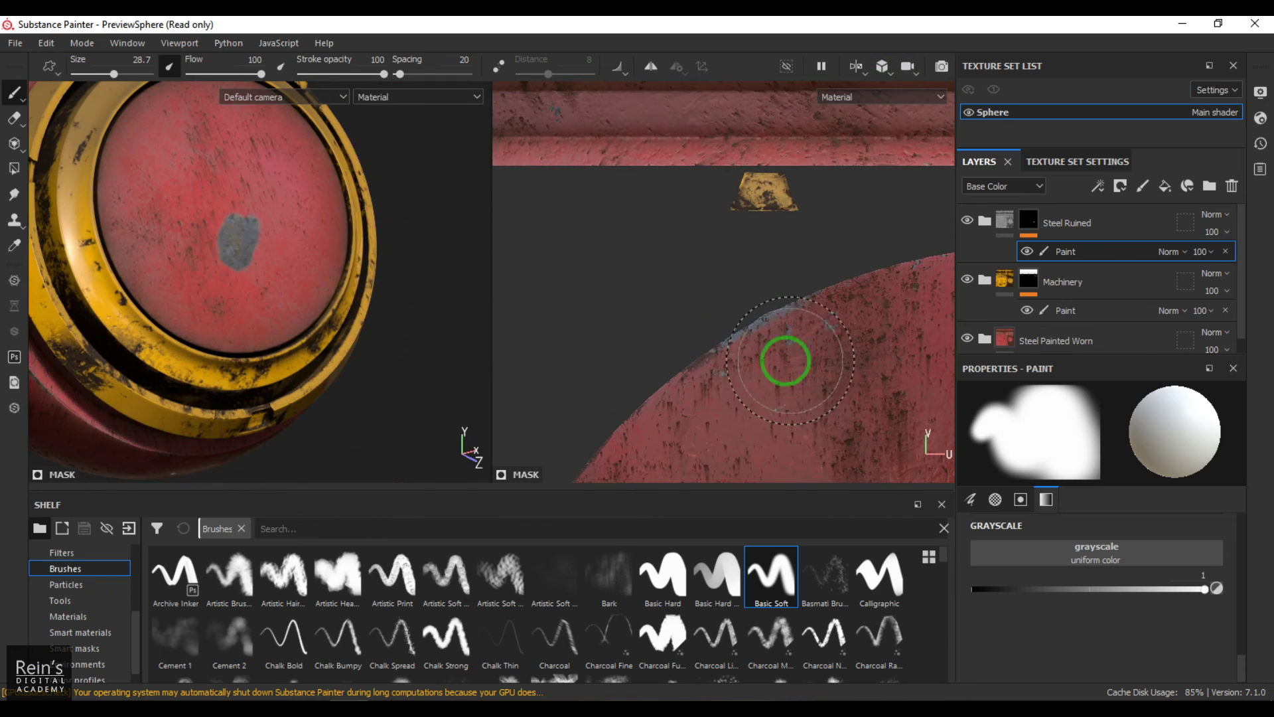
{"action": "mouse_move", "coordinate": [784, 361]}
{"action": "left_mouse_down"}
{"action": "mouse_move", "coordinate": [726, 361]}
{"action": "mouse_move", "coordinate": [790, 341]}
{"action": "mouse_move", "coordinate": [763, 354]}
{"action": "left_mouse_up"}
{"action": "scroll", "coordinate": [763, 354], "scroll_direction": "up", "scroll_amount": 3}
{"action": "scroll", "coordinate": [762, 354], "scroll_direction": "down", "scroll_amount": 5}
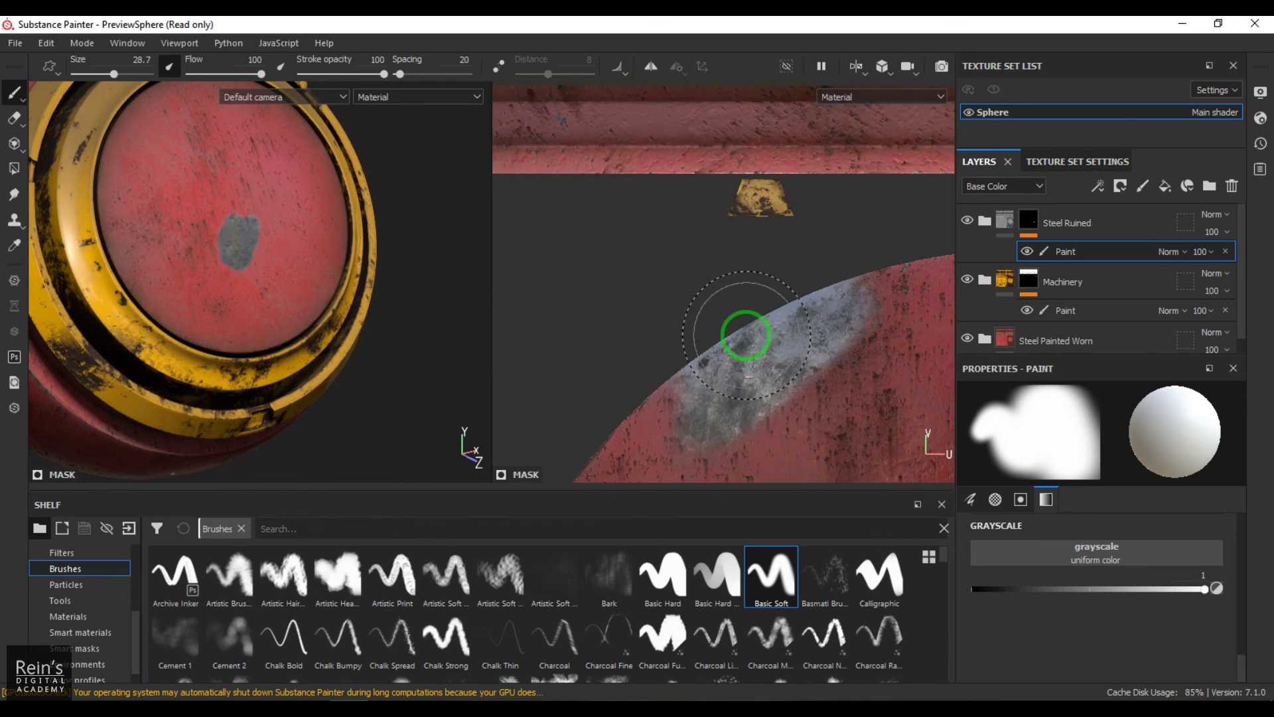
Continue painting the Steel Ruined mask across the large circular island's top and down its right edge, and check the result on the sphere
{"action": "left_click_drag", "start_coordinate": [716, 172], "coordinate": [684, 179]}
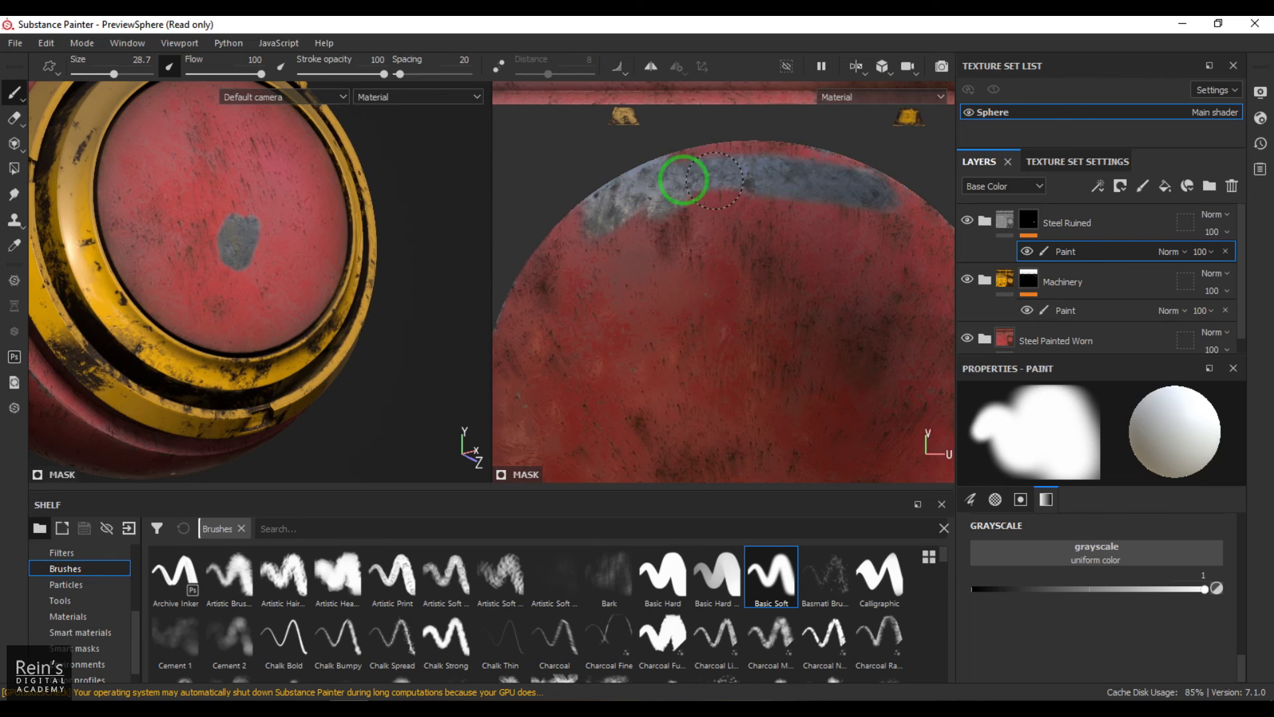
{"action": "left_click_drag", "start_coordinate": [821, 155], "coordinate": [914, 213]}
{"action": "middle_click_drag", "start_coordinate": [838, 256], "coordinate": [687, 174], "text": "alt"}
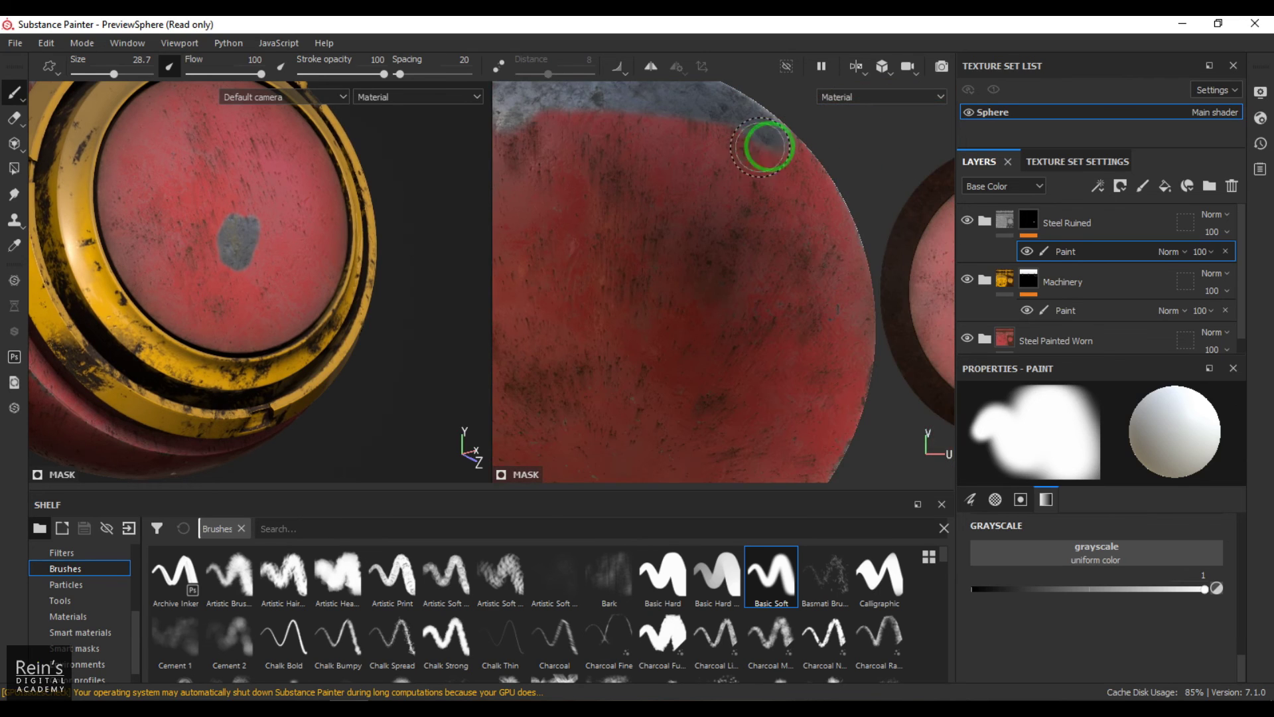
{"action": "mouse_move", "coordinate": [763, 146]}
{"action": "left_mouse_down"}
{"action": "mouse_move", "coordinate": [845, 287]}
{"action": "mouse_move", "coordinate": [853, 254]}
{"action": "left_mouse_up"}
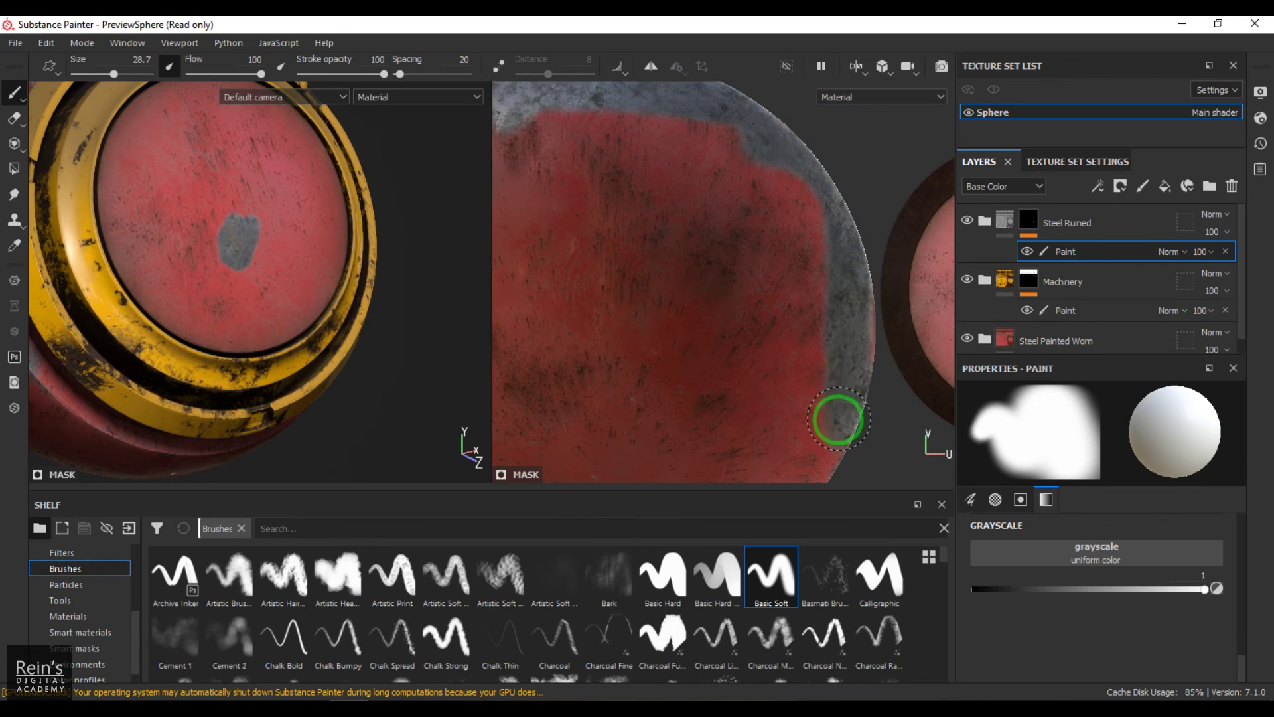
{"action": "scroll", "coordinate": [765, 358], "scroll_direction": "down", "scroll_amount": 8}
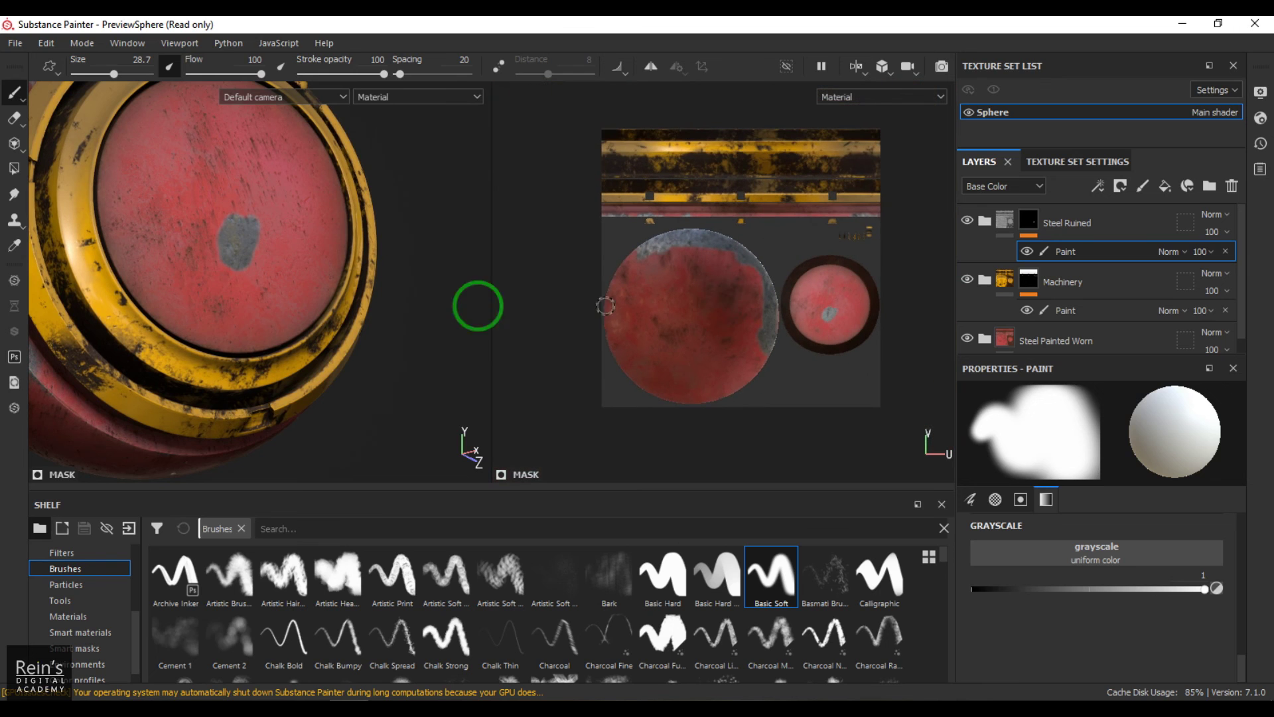
{"action": "left_click_drag", "start_coordinate": [477, 306], "coordinate": [367, 292], "text": "alt"}
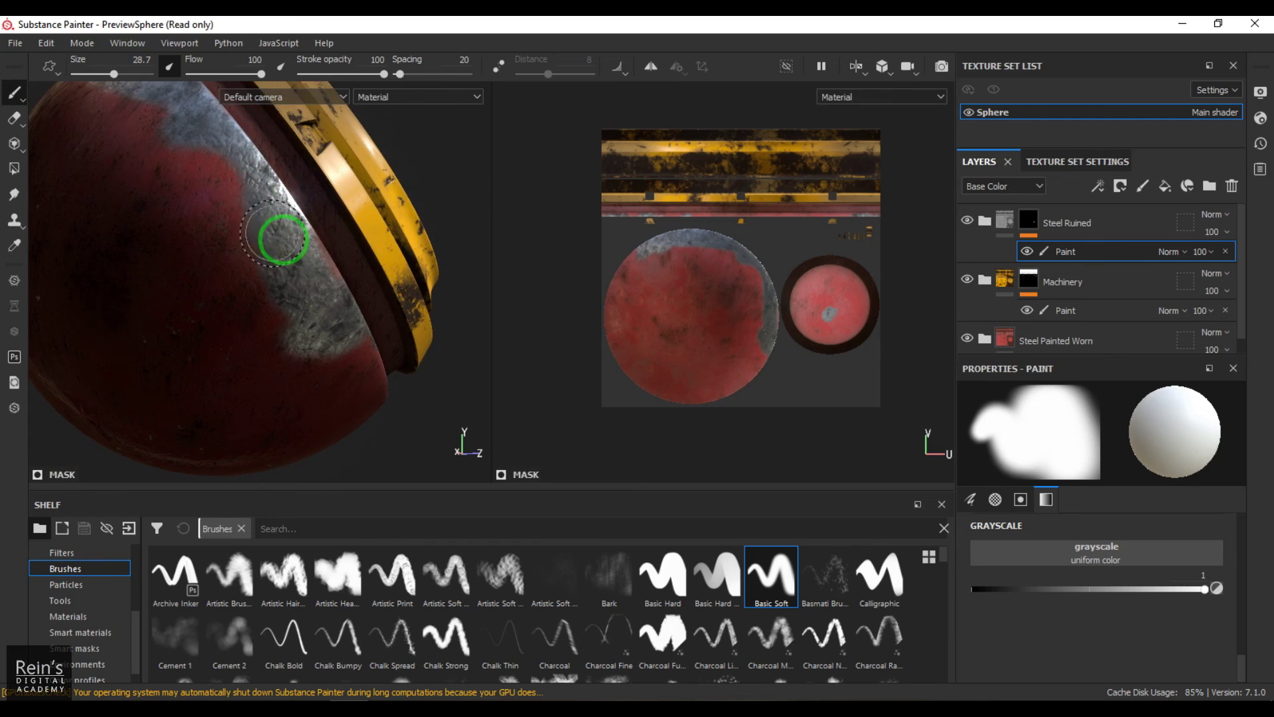
{"action": "left_click_drag", "start_coordinate": [282, 239], "coordinate": [311, 224], "text": "alt"}
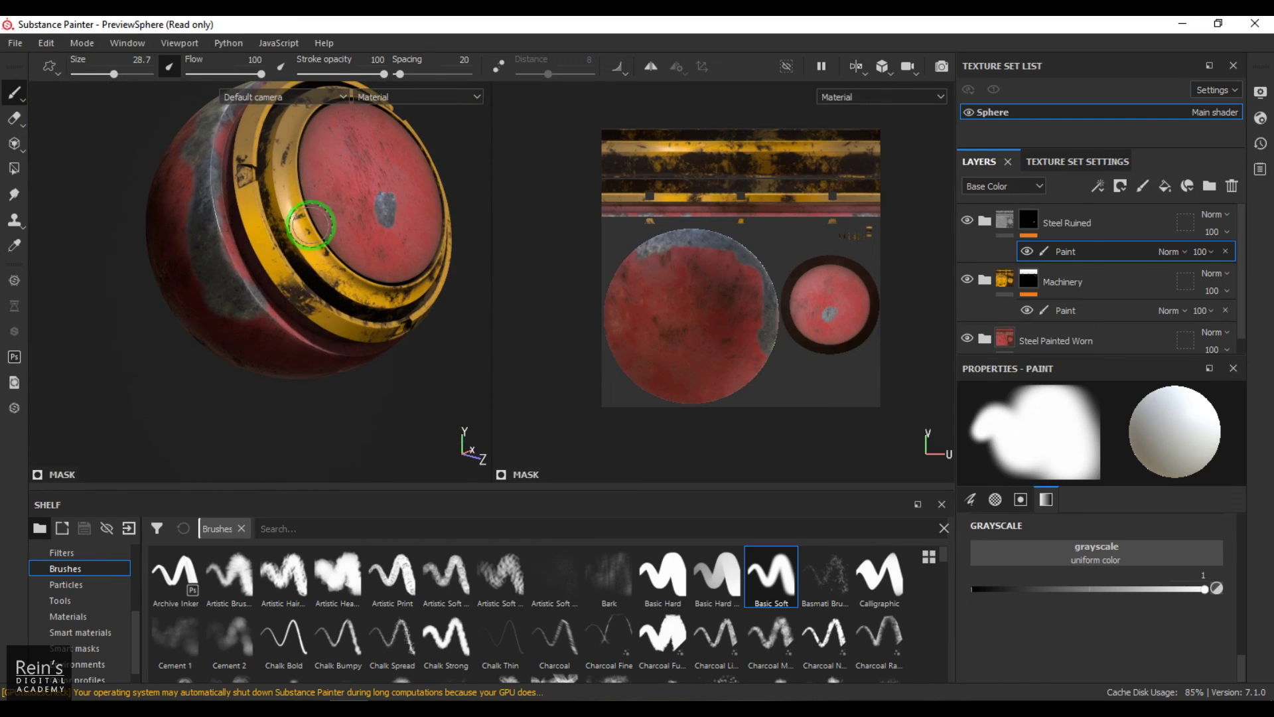
Delete the painted effect from the Steel Ruined mask and add a fresh paint effect to it
{"action": "left_click", "coordinate": [1225, 251]}
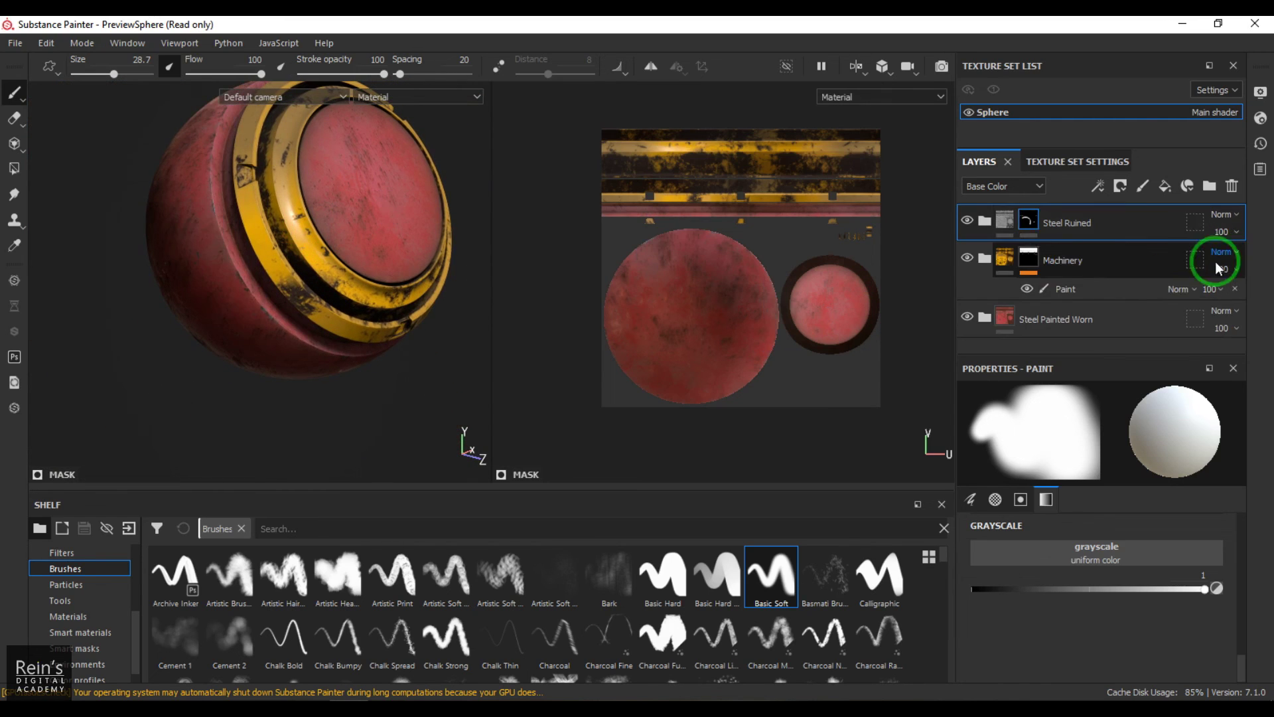
{"action": "left_click", "coordinate": [1098, 185]}
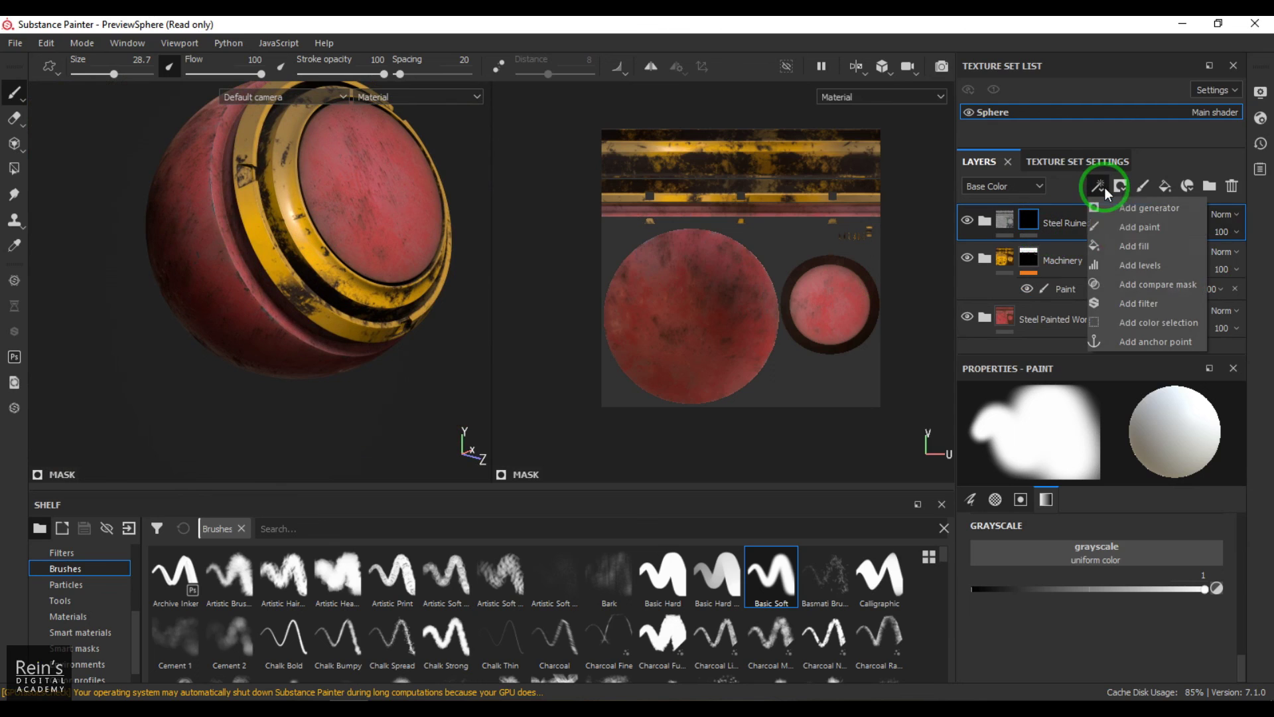
{"action": "left_click", "coordinate": [1120, 231]}
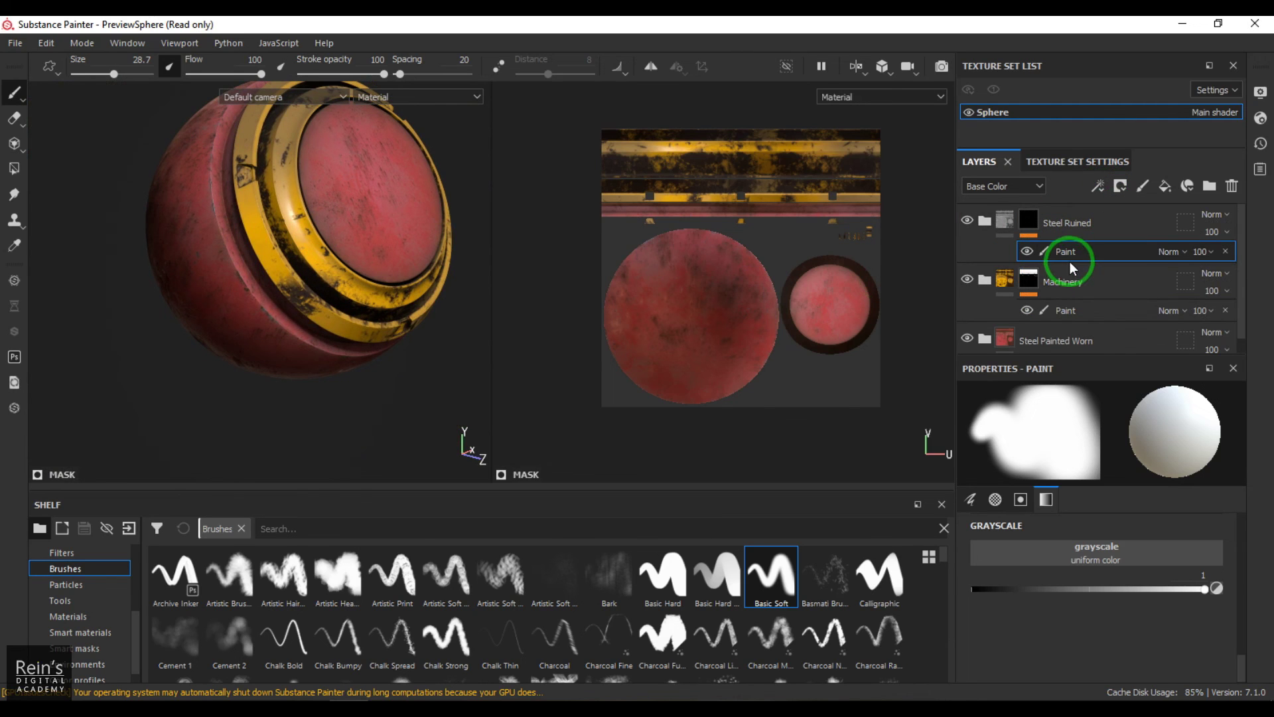
Fill the sphere's circular front face in the Steel Ruined mask using Polygon Fill in UV chunk mode, and return to the Paint tool
{"action": "left_click", "coordinate": [15, 169]}
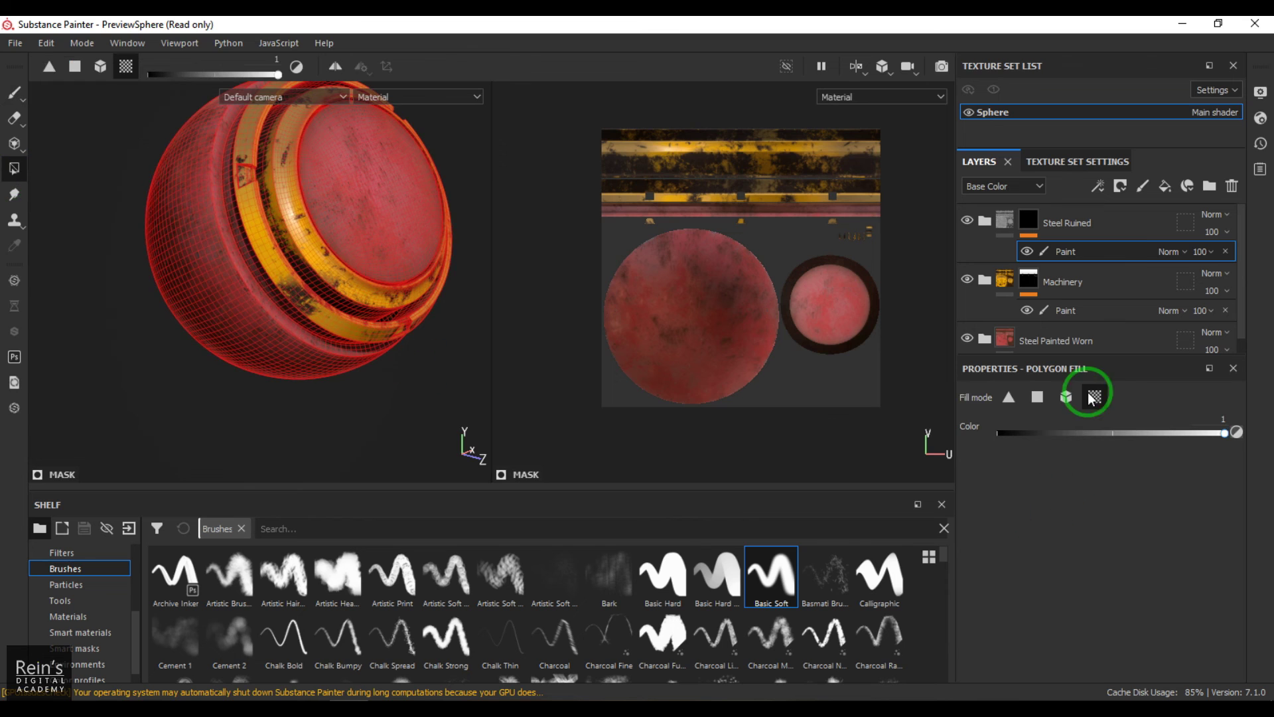
{"action": "left_click", "coordinate": [379, 253]}
{"action": "left_click_drag", "start_coordinate": [404, 296], "coordinate": [361, 300], "text": "alt"}
{"action": "middle_click_drag", "start_coordinate": [320, 334], "coordinate": [296, 352], "text": "alt"}
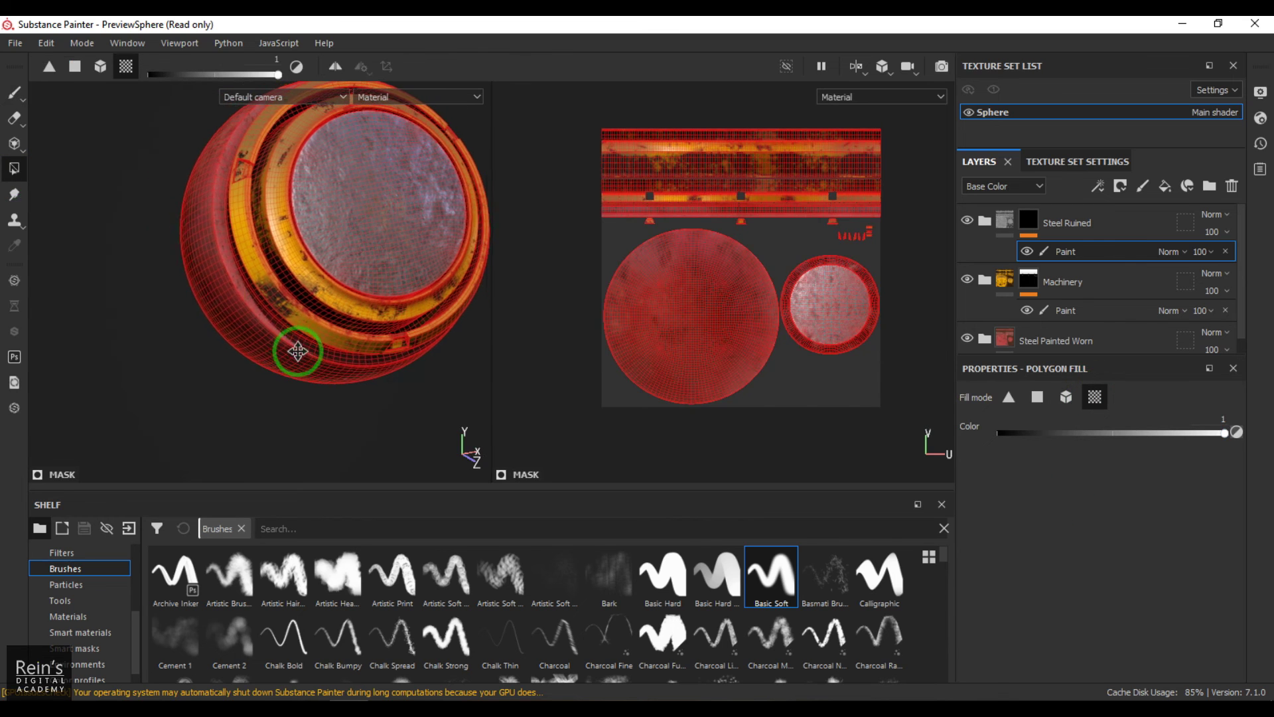
{"action": "key", "text": "1"}
{"action": "mouse_move", "coordinate": [335, 379]}
{"action": "left_mouse_down", "text": "alt"}
{"action": "mouse_move", "coordinate": [298, 356]}
{"action": "mouse_move", "coordinate": [221, 370]}
{"action": "mouse_move", "coordinate": [400, 350]}
{"action": "mouse_move", "coordinate": [281, 353]}
{"action": "mouse_move", "coordinate": [324, 312]}
{"action": "mouse_move", "coordinate": [372, 322]}
{"action": "mouse_move", "coordinate": [383, 303]}
{"action": "left_mouse_up", "text": "alt"}
{"action": "mouse_move", "coordinate": [382, 303]}
{"action": "right_mouse_down", "text": "shift"}
{"action": "mouse_move", "coordinate": [336, 304]}
{"action": "mouse_move", "coordinate": [412, 279]}
{"action": "mouse_move", "coordinate": [390, 312]}
{"action": "mouse_move", "coordinate": [422, 316]}
{"action": "right_mouse_up", "text": "shift"}
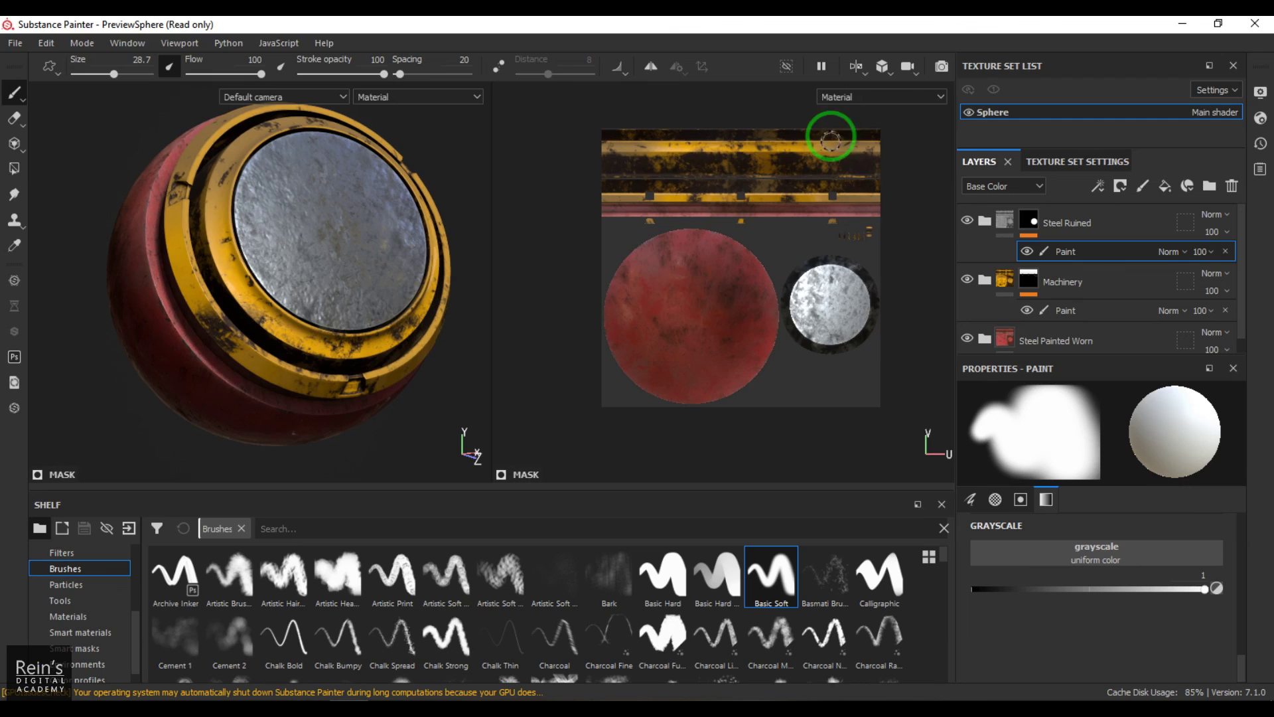
Show only the 3D view and examine the steel front face while rotating the environment lighting
{"action": "left_click", "coordinate": [862, 71]}
{"action": "left_click", "coordinate": [882, 108]}
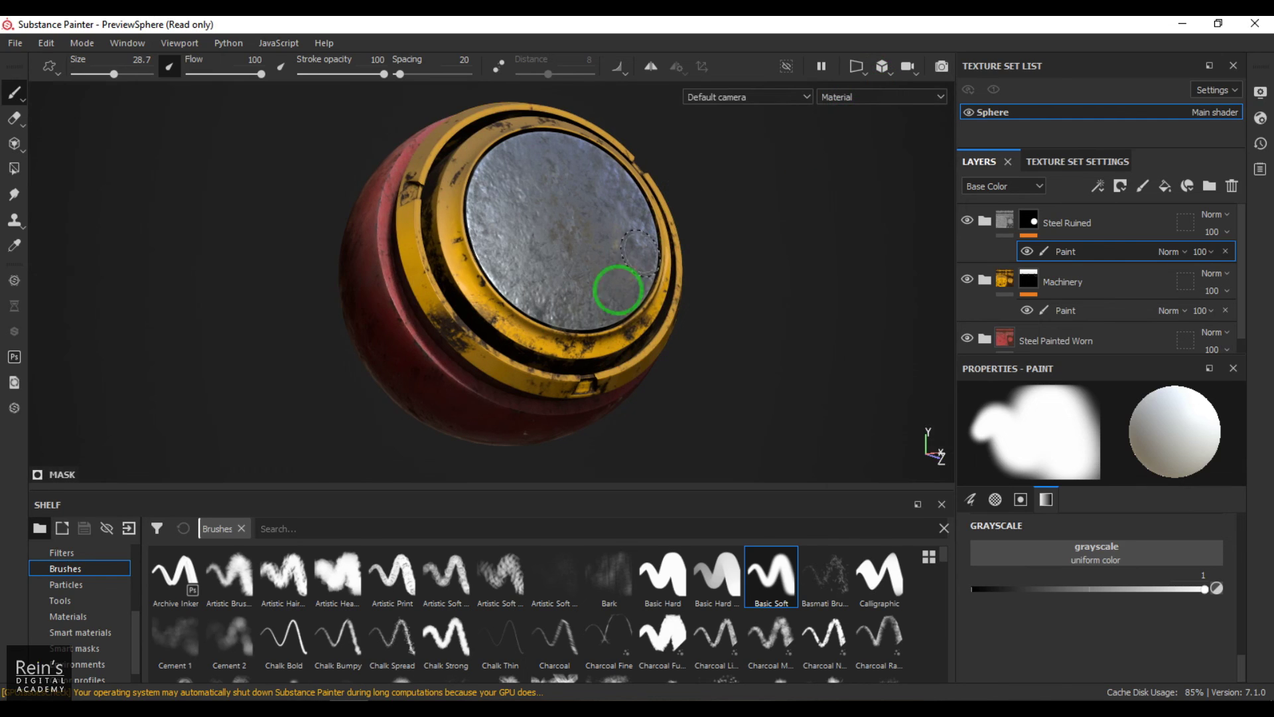
{"action": "left_click_drag", "start_coordinate": [554, 286], "coordinate": [522, 286], "text": "alt"}
{"action": "right_click_drag", "start_coordinate": [522, 286], "coordinate": [689, 290], "text": "shift"}
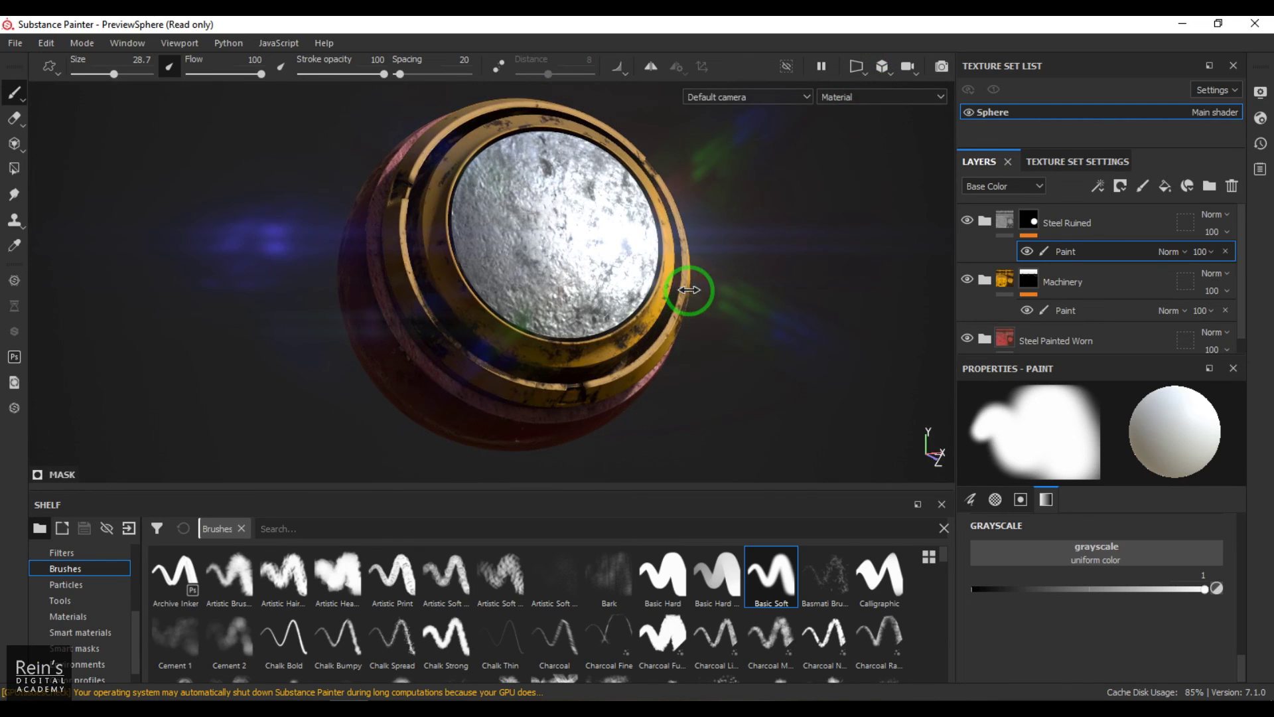
{"action": "right_click_drag", "start_coordinate": [710, 350], "coordinate": [591, 315], "text": "shift"}
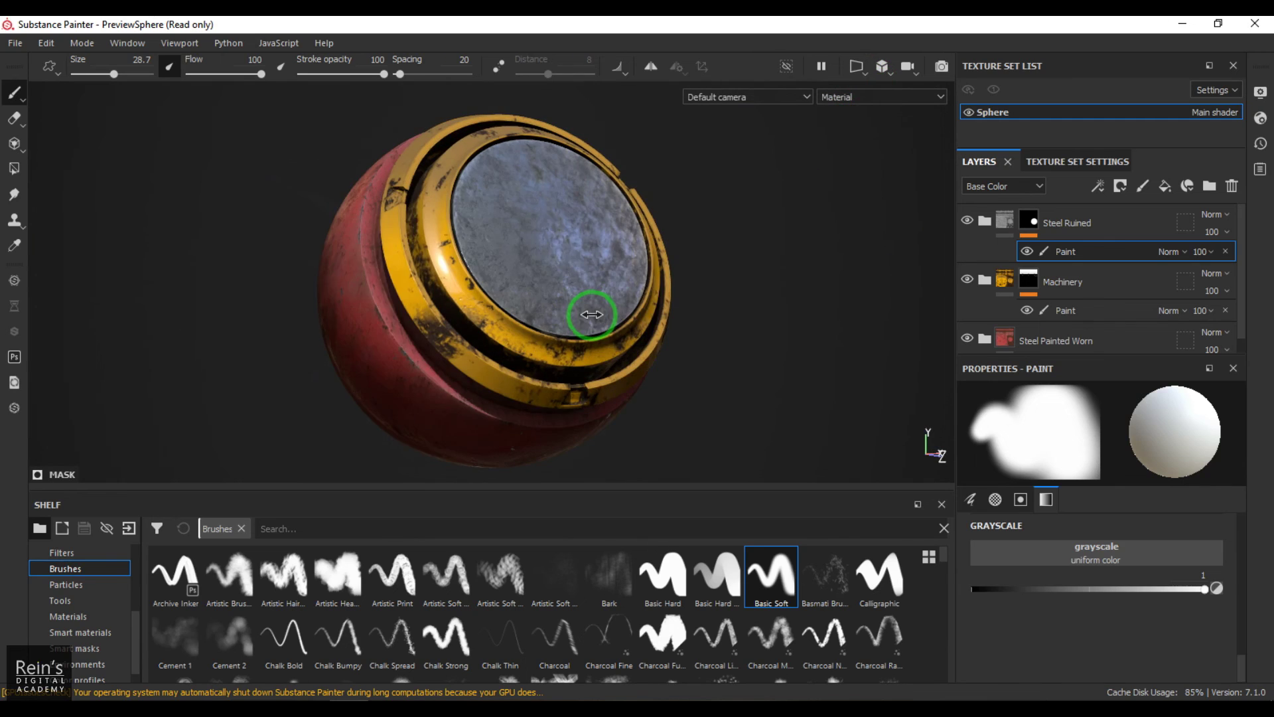